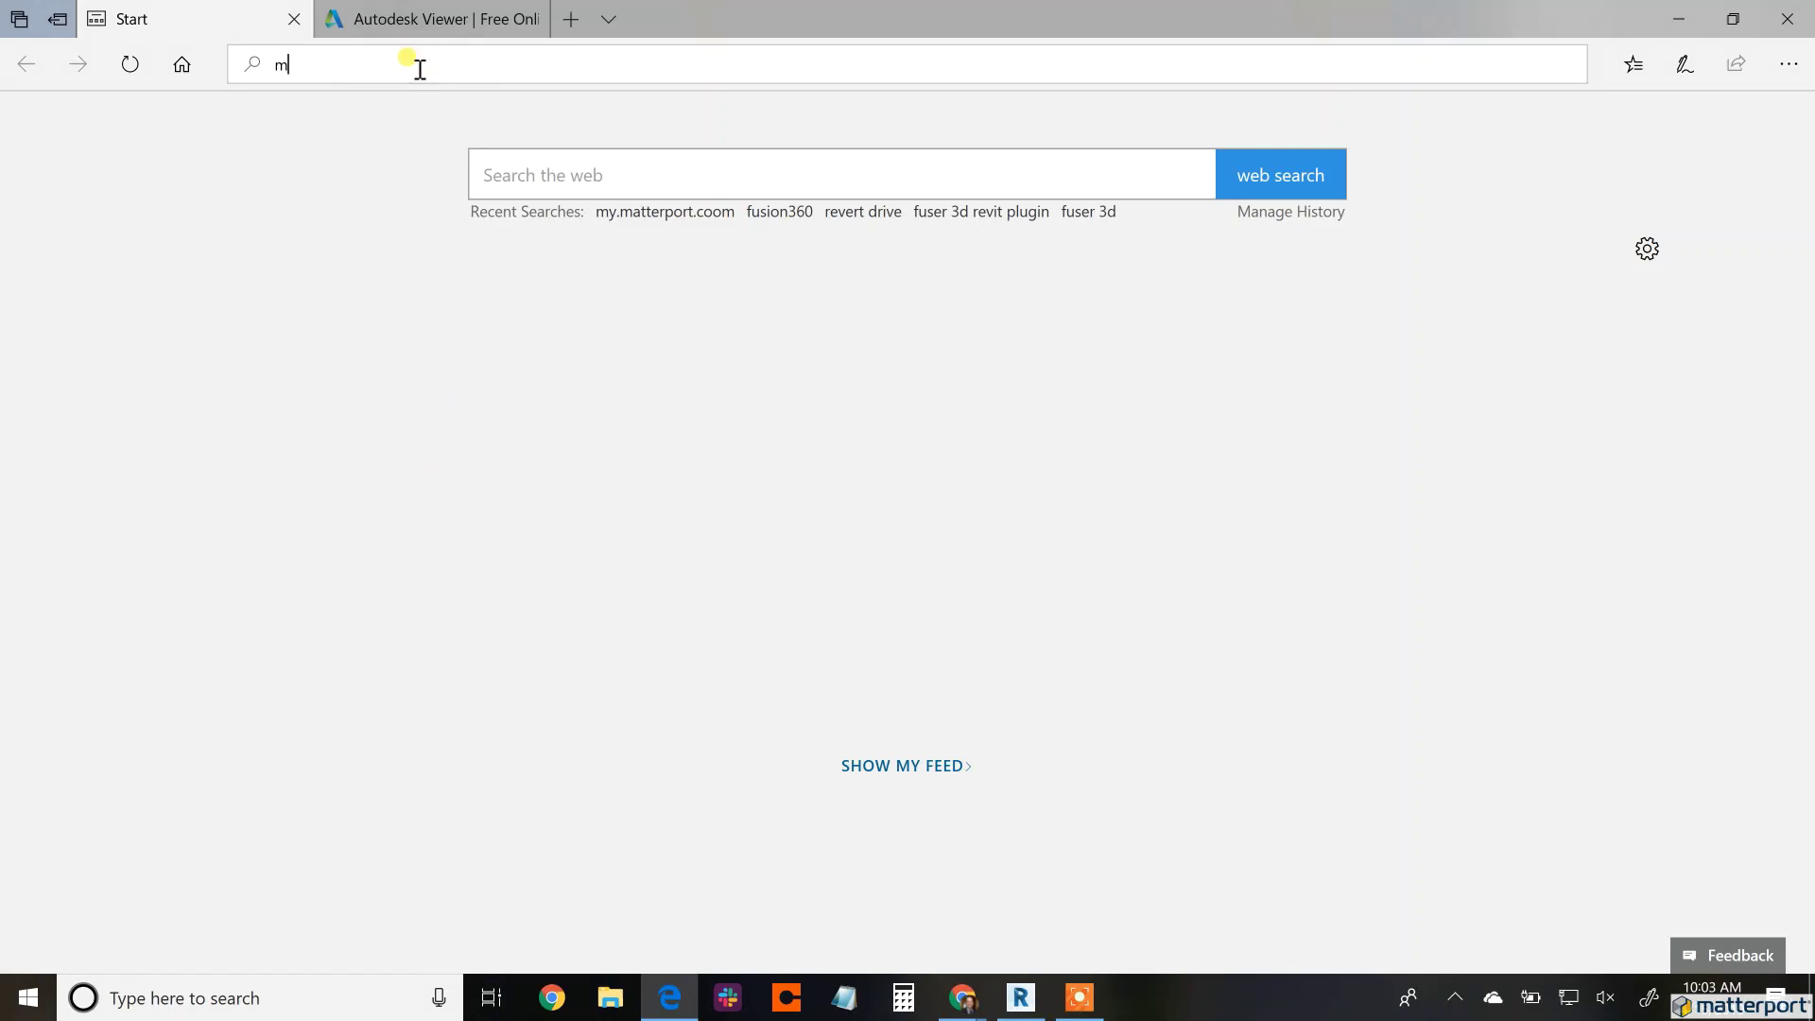
Sign in to Matterport Cloud at my.matterport.com using the saved login, with Remember me on.
text(.matterport)
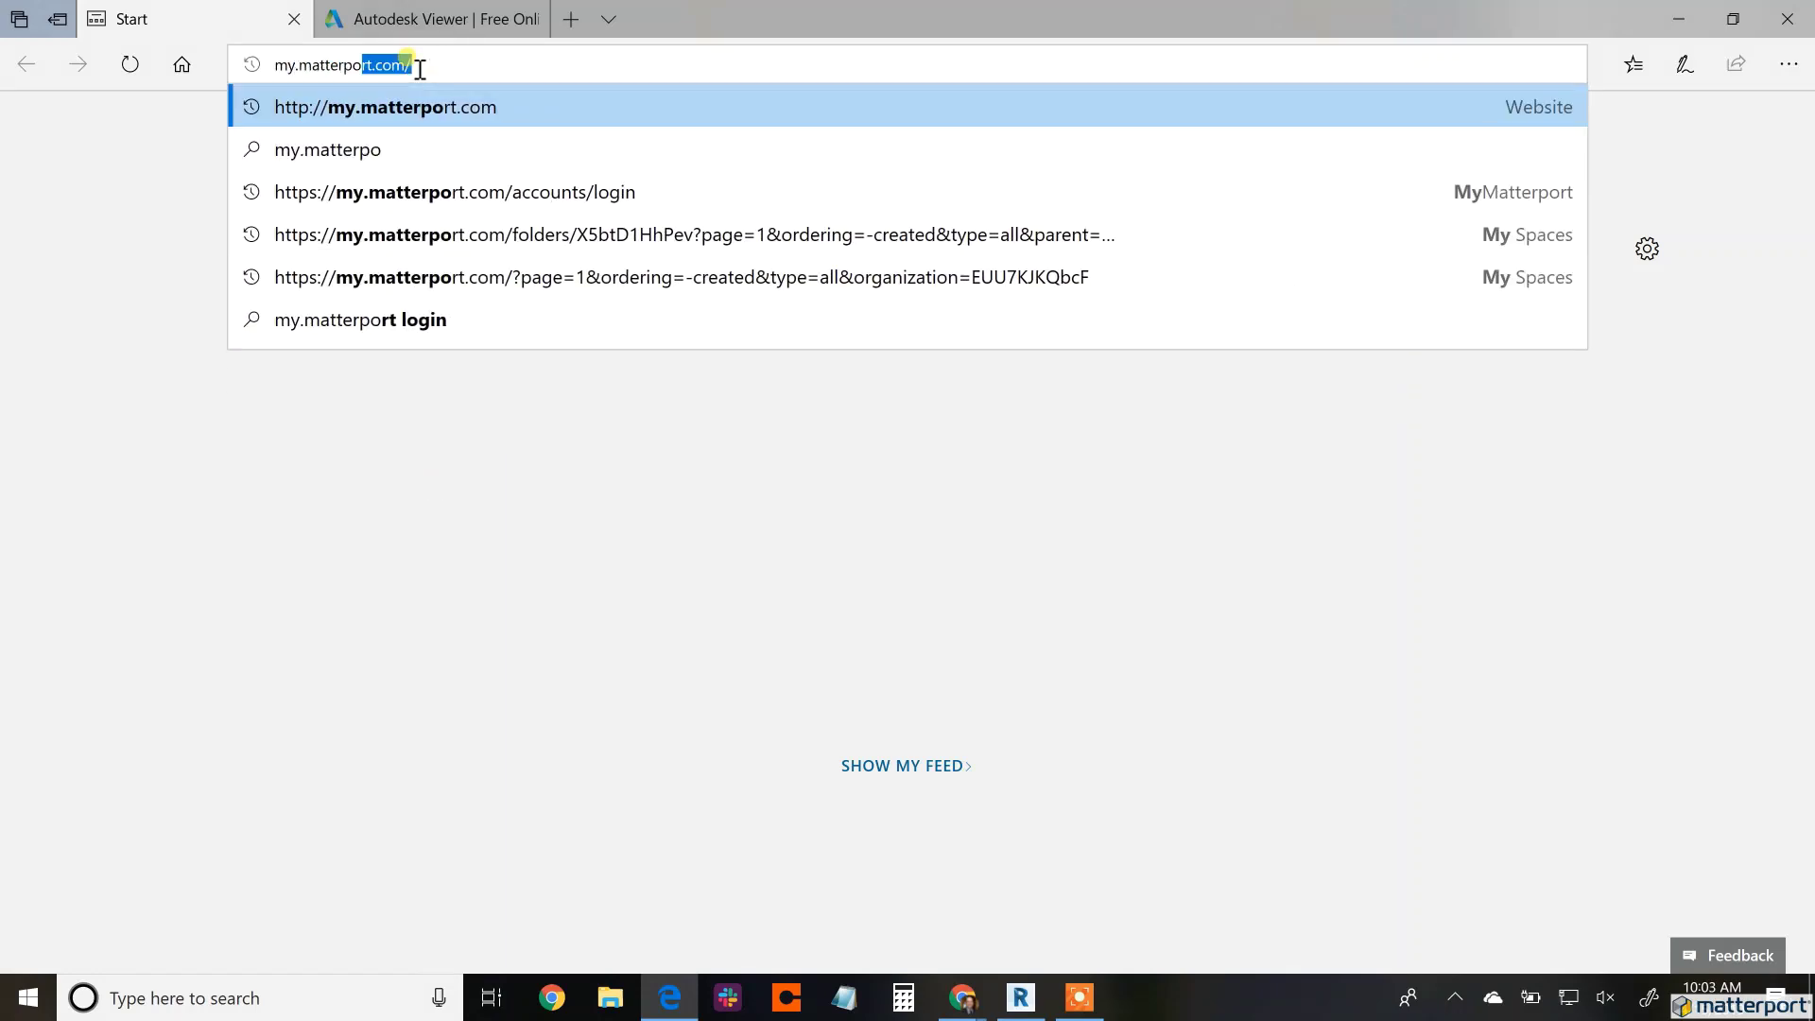
text(.com/accounts/login)
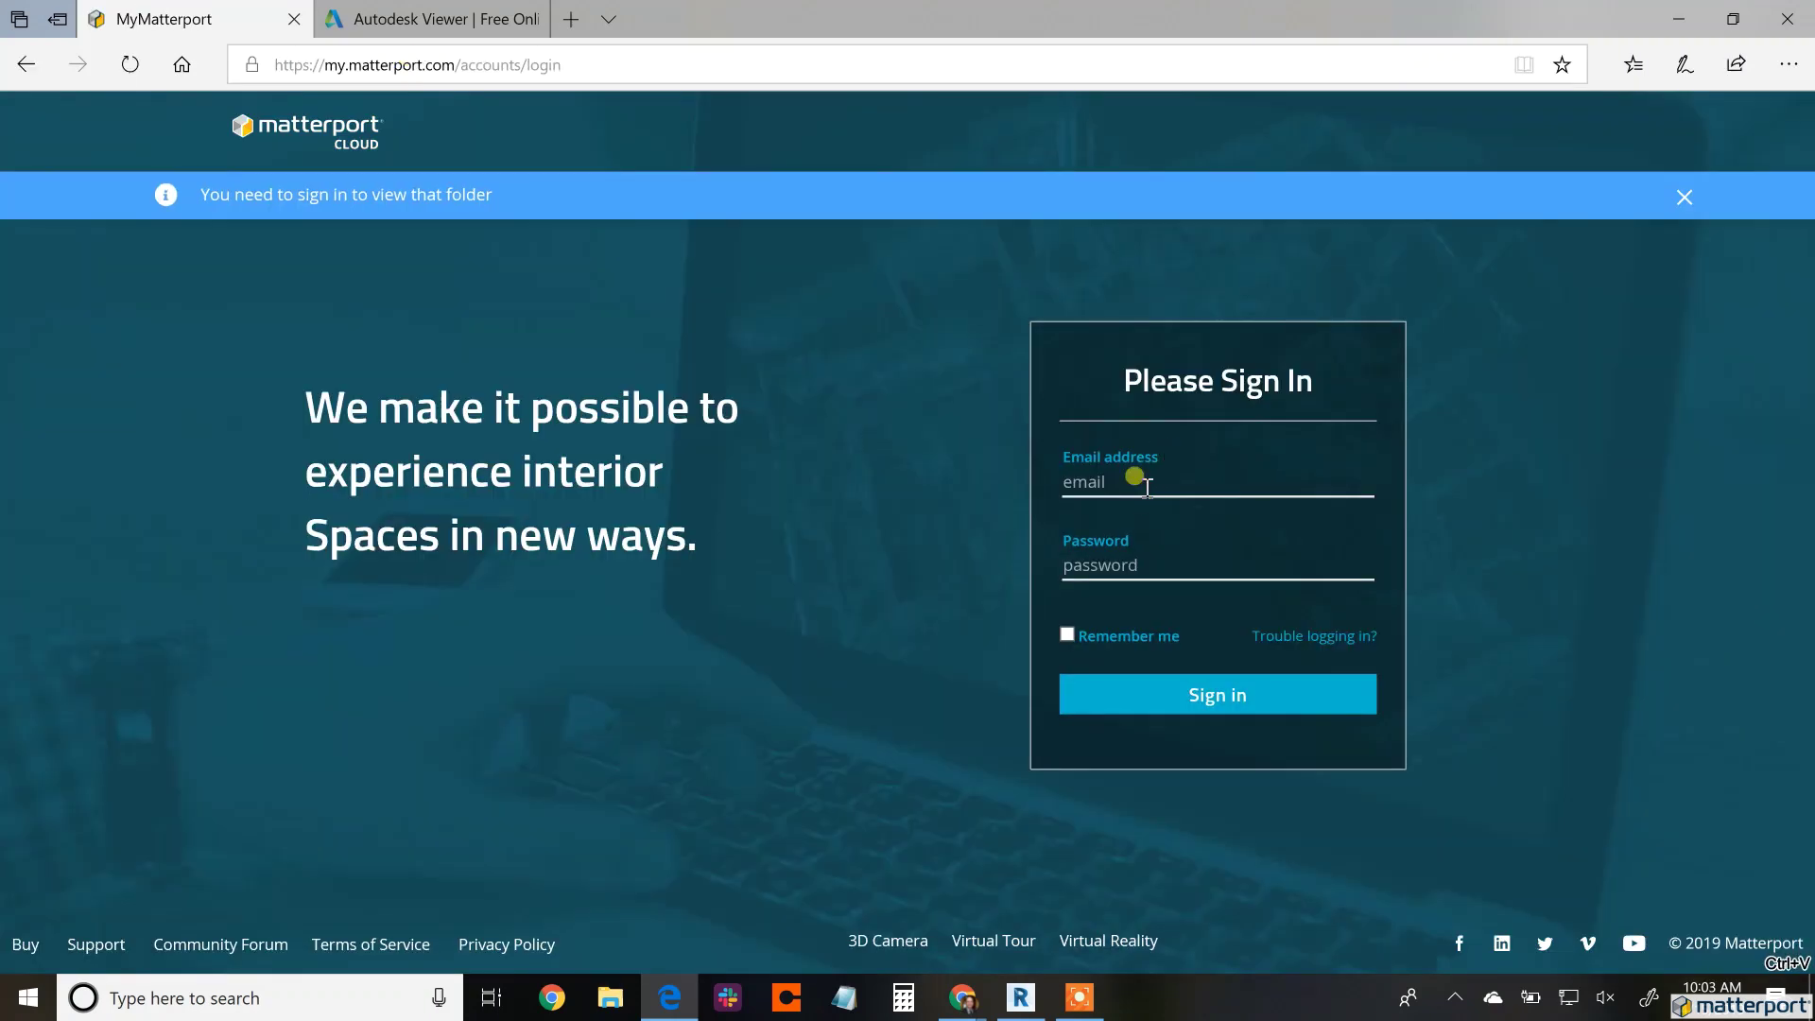
click(1147, 485)
click(1170, 575)
click(1068, 598)
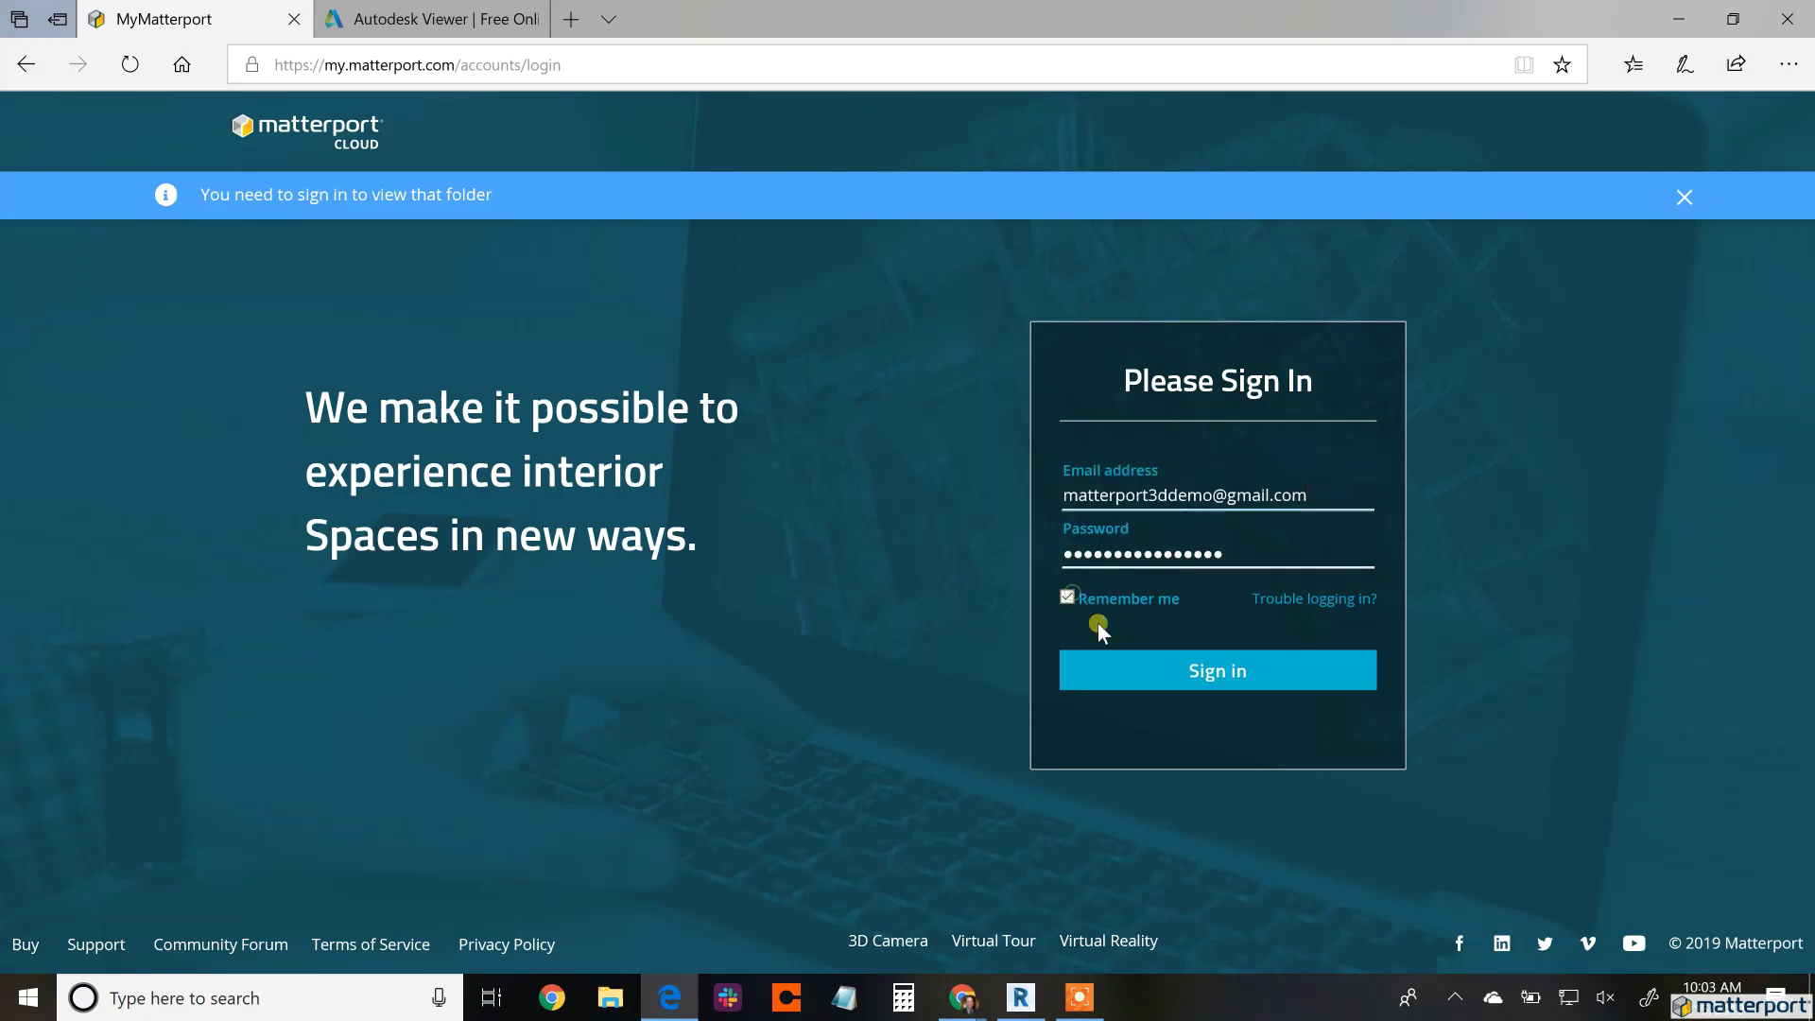
click(1162, 680)
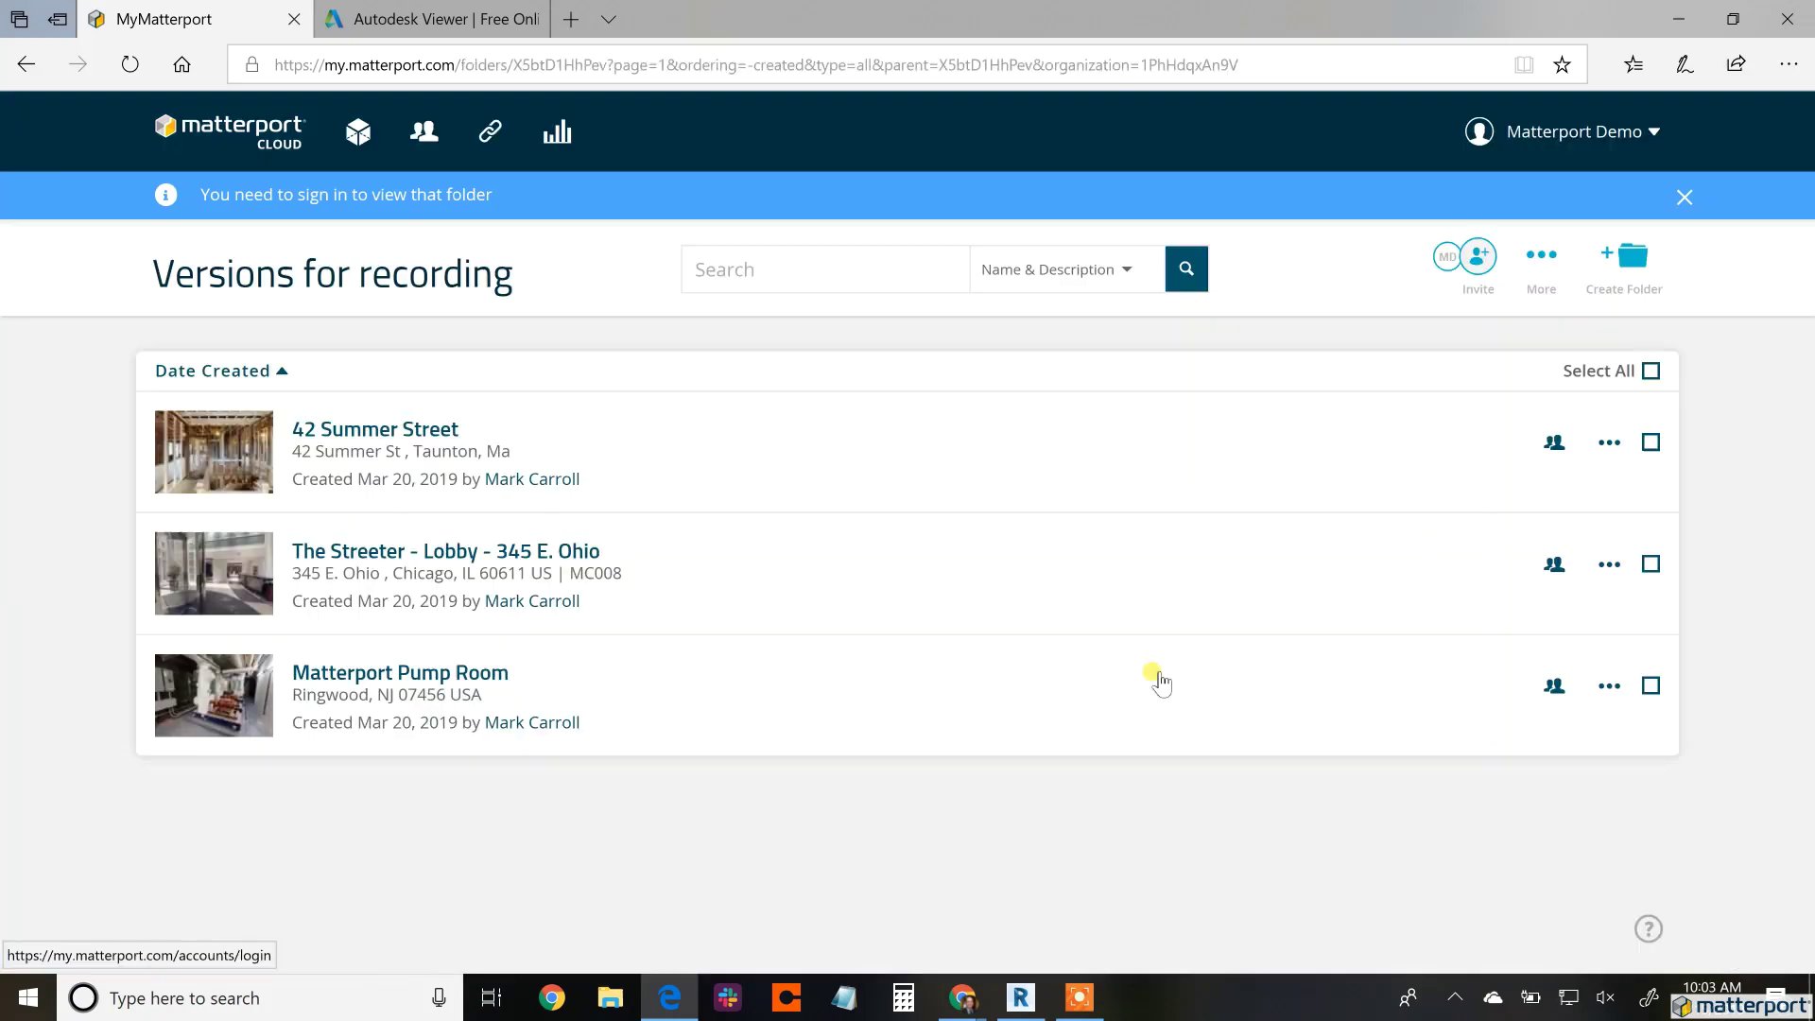
Open the Matterport Pump Room 3D Showcase and walk forward past the pump motors.
click(422, 675)
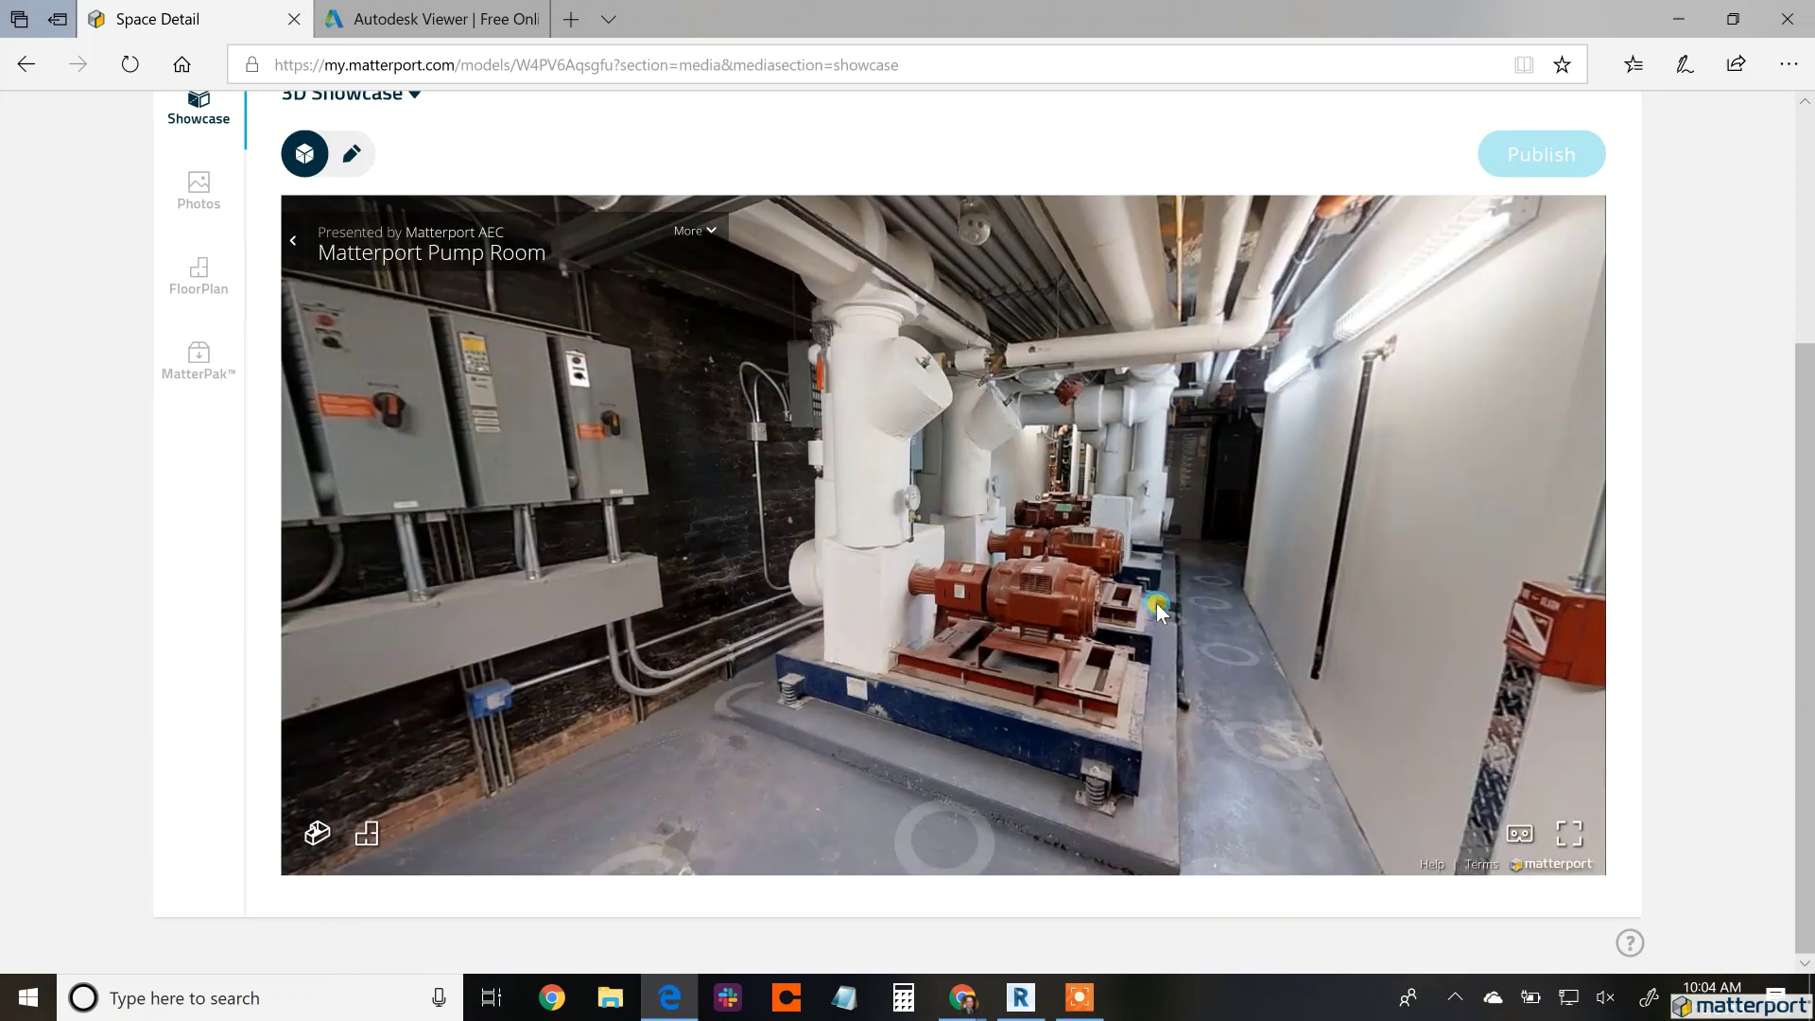
click(1159, 610)
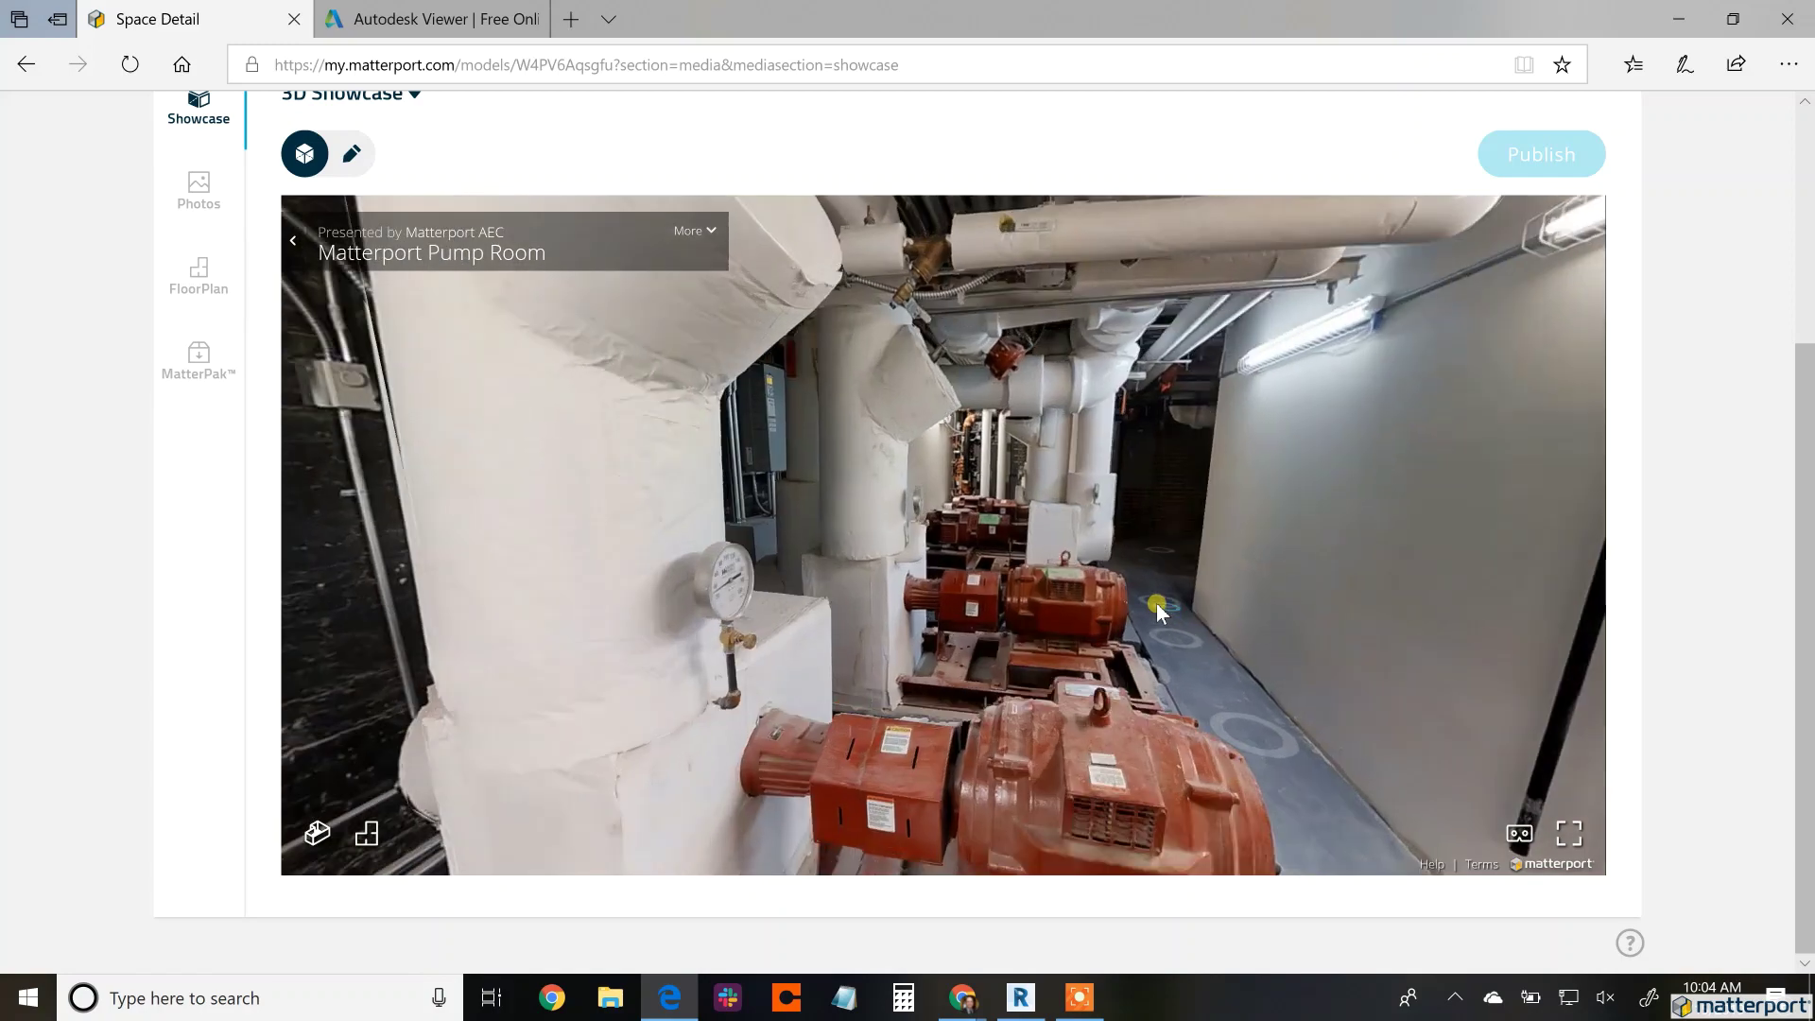
click(1159, 610)
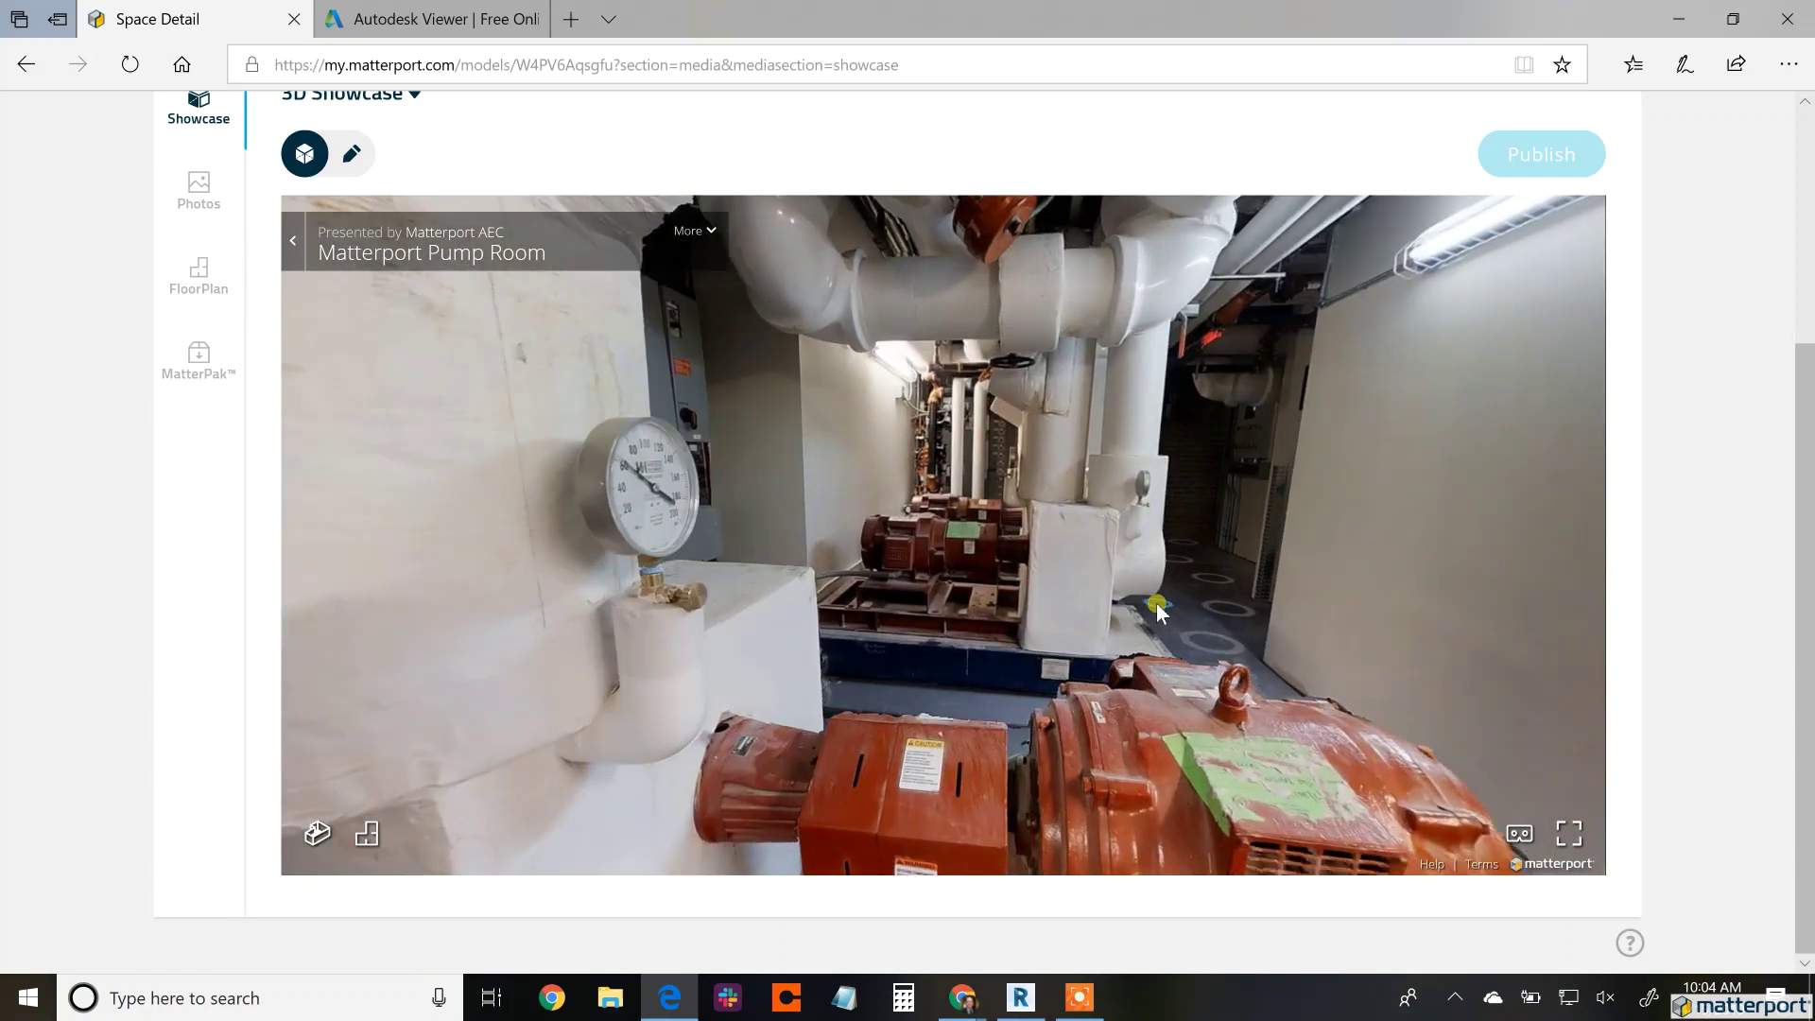
click(1159, 609)
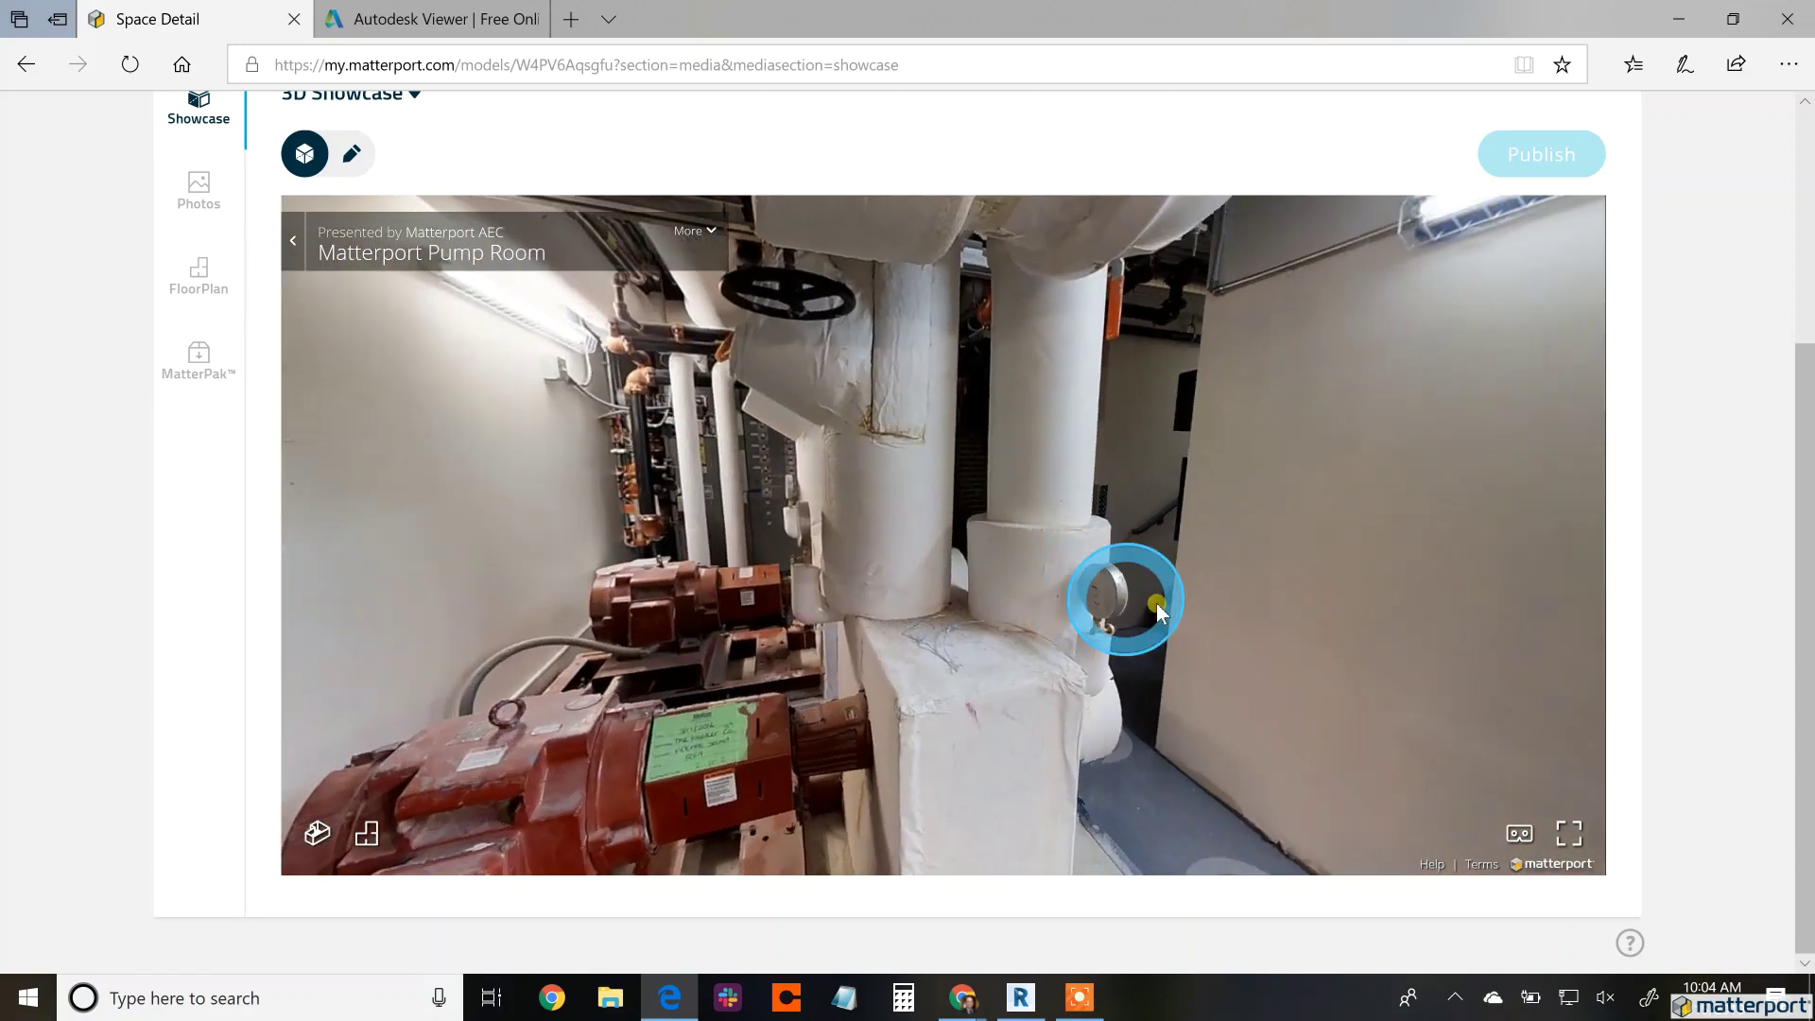
Continue the walkthrough toward the red pumps and past the white pipe toward the stairs.
click(1155, 604)
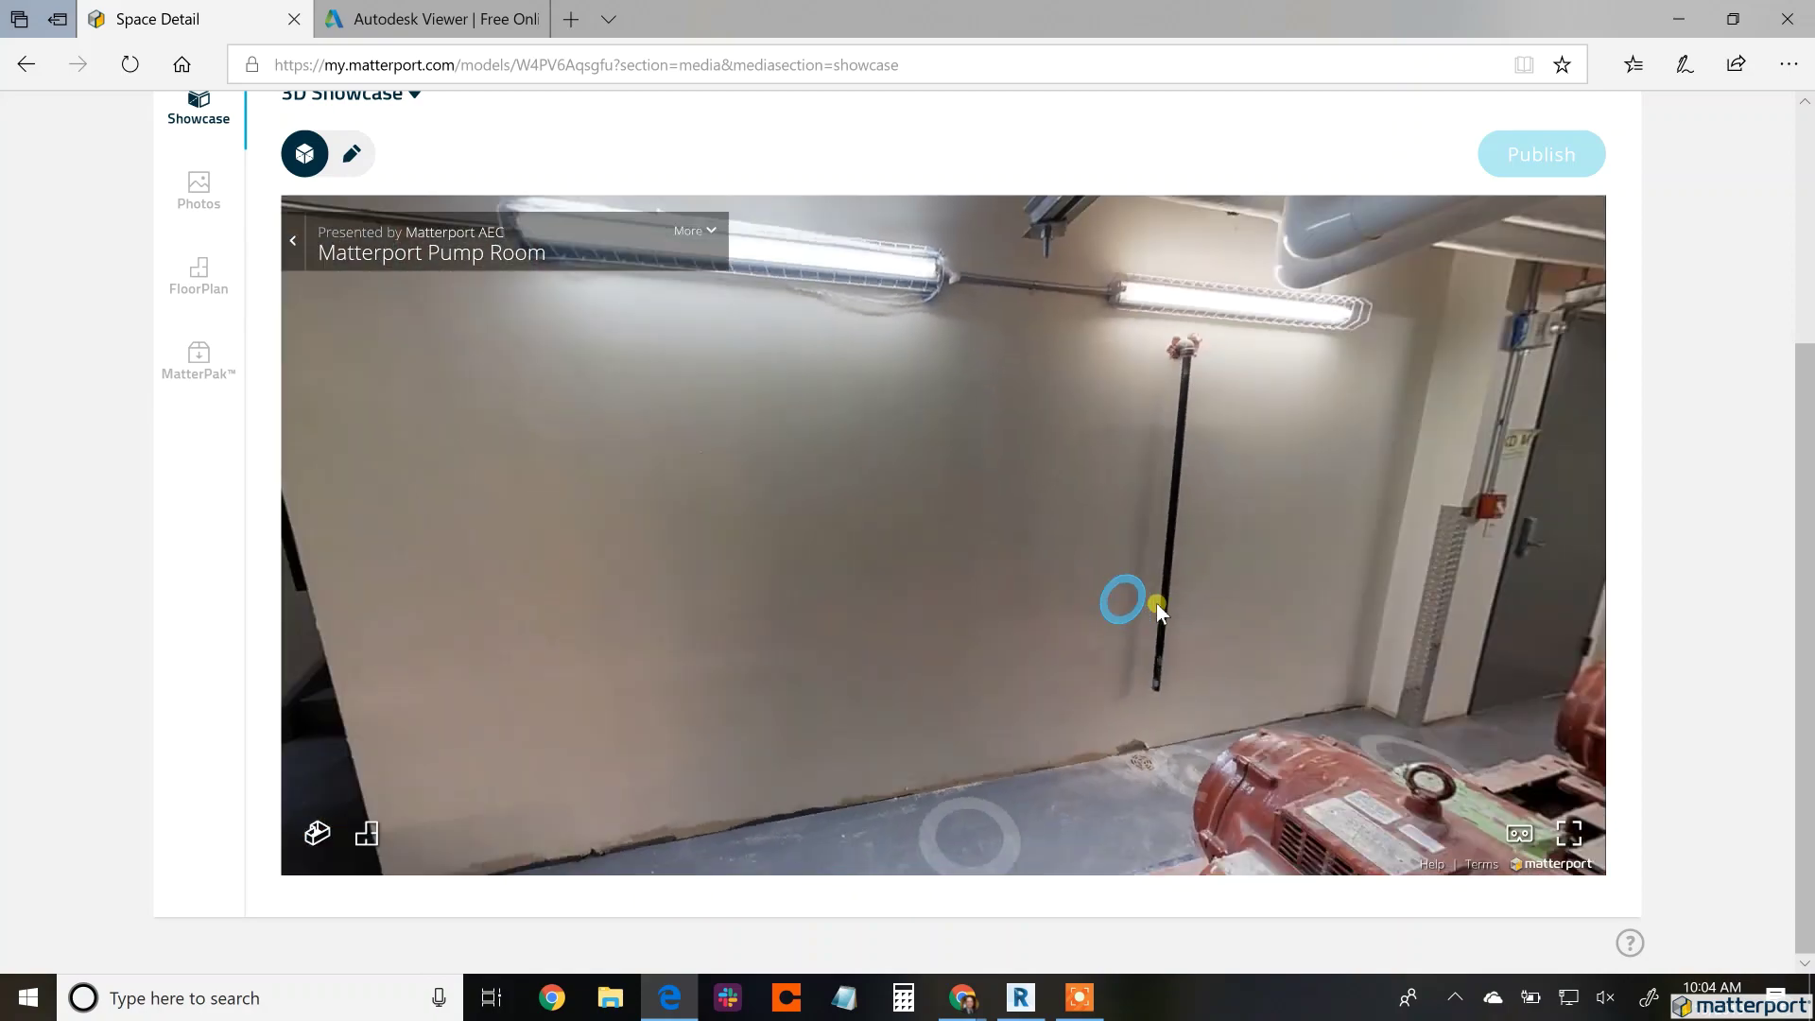
click(1156, 603)
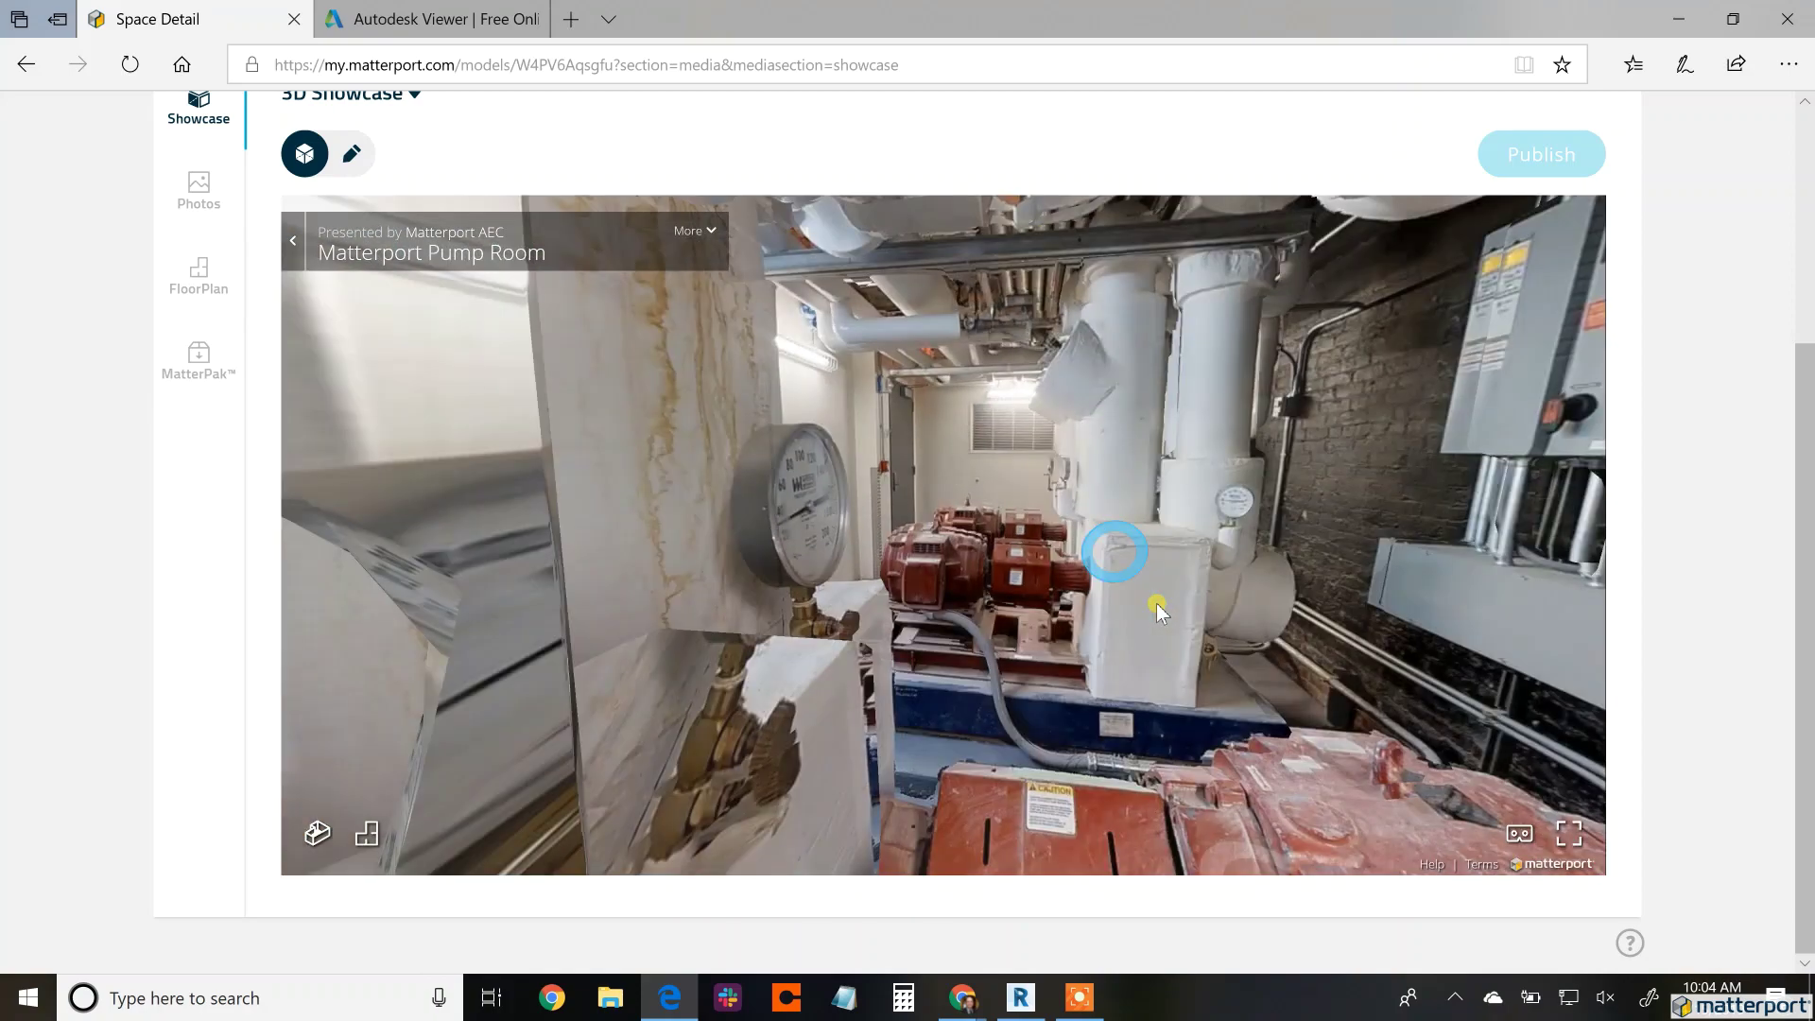
click(1155, 603)
click(1155, 604)
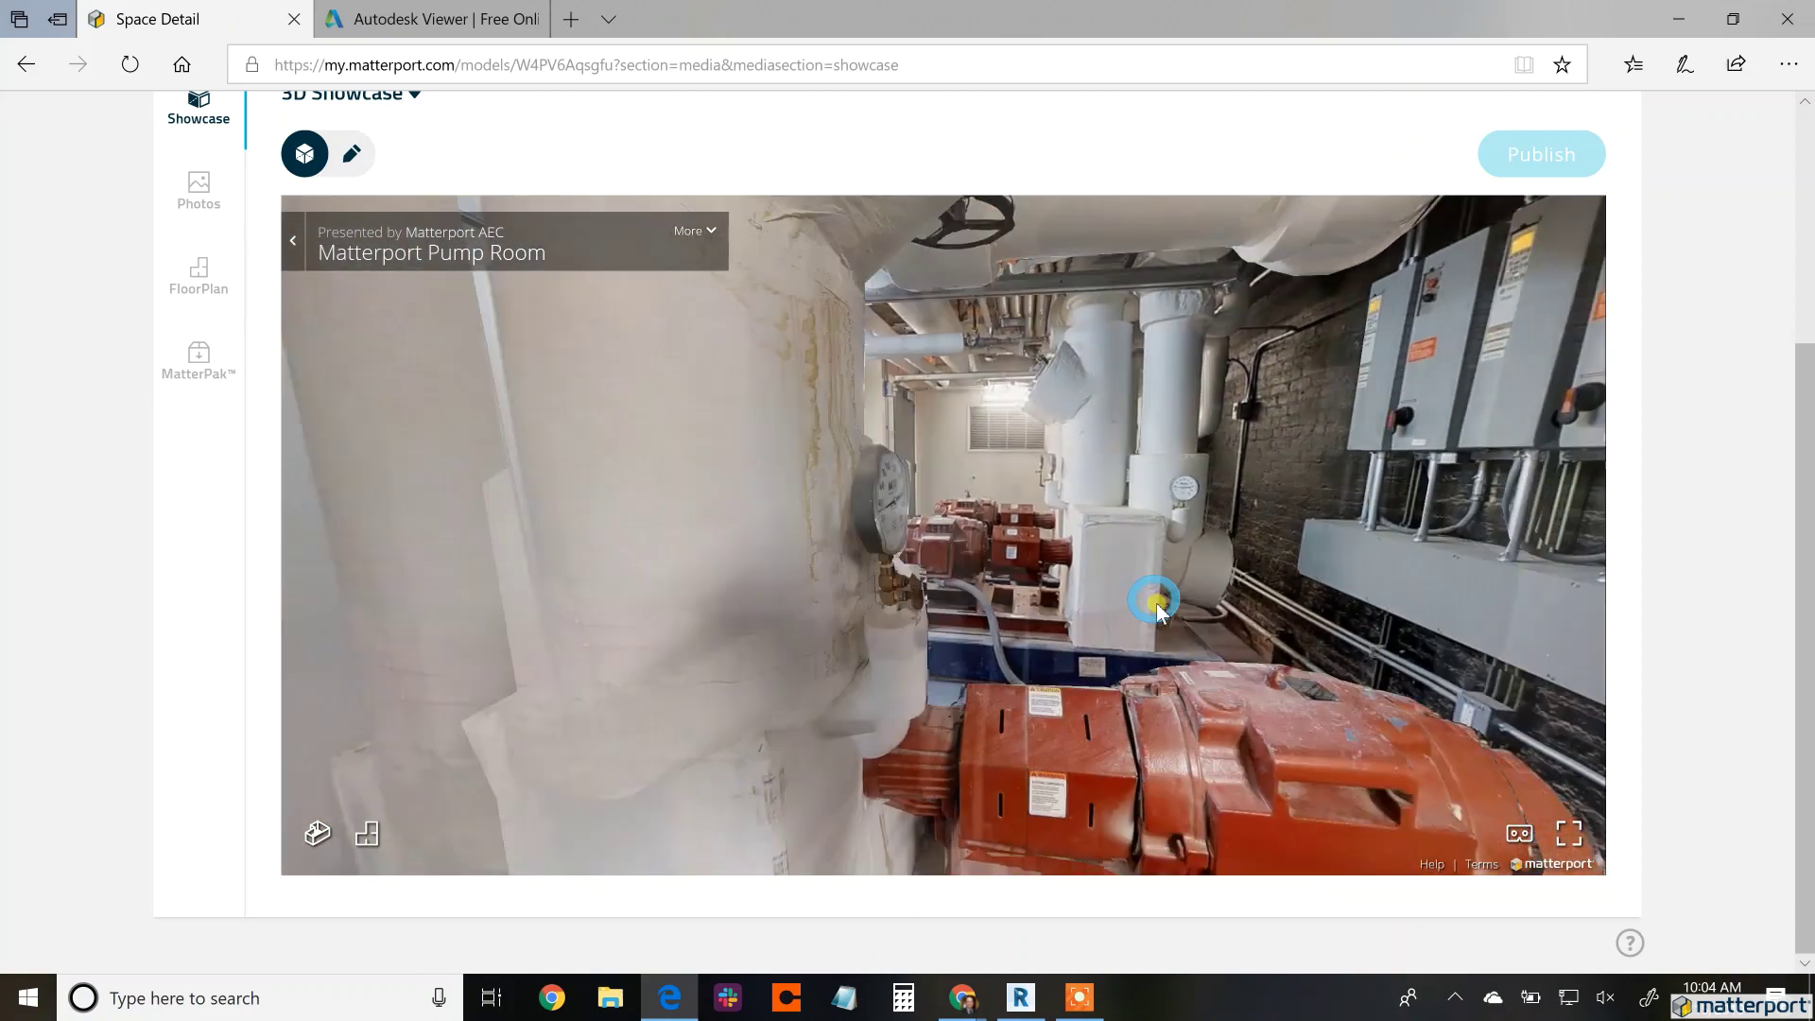
click(1155, 603)
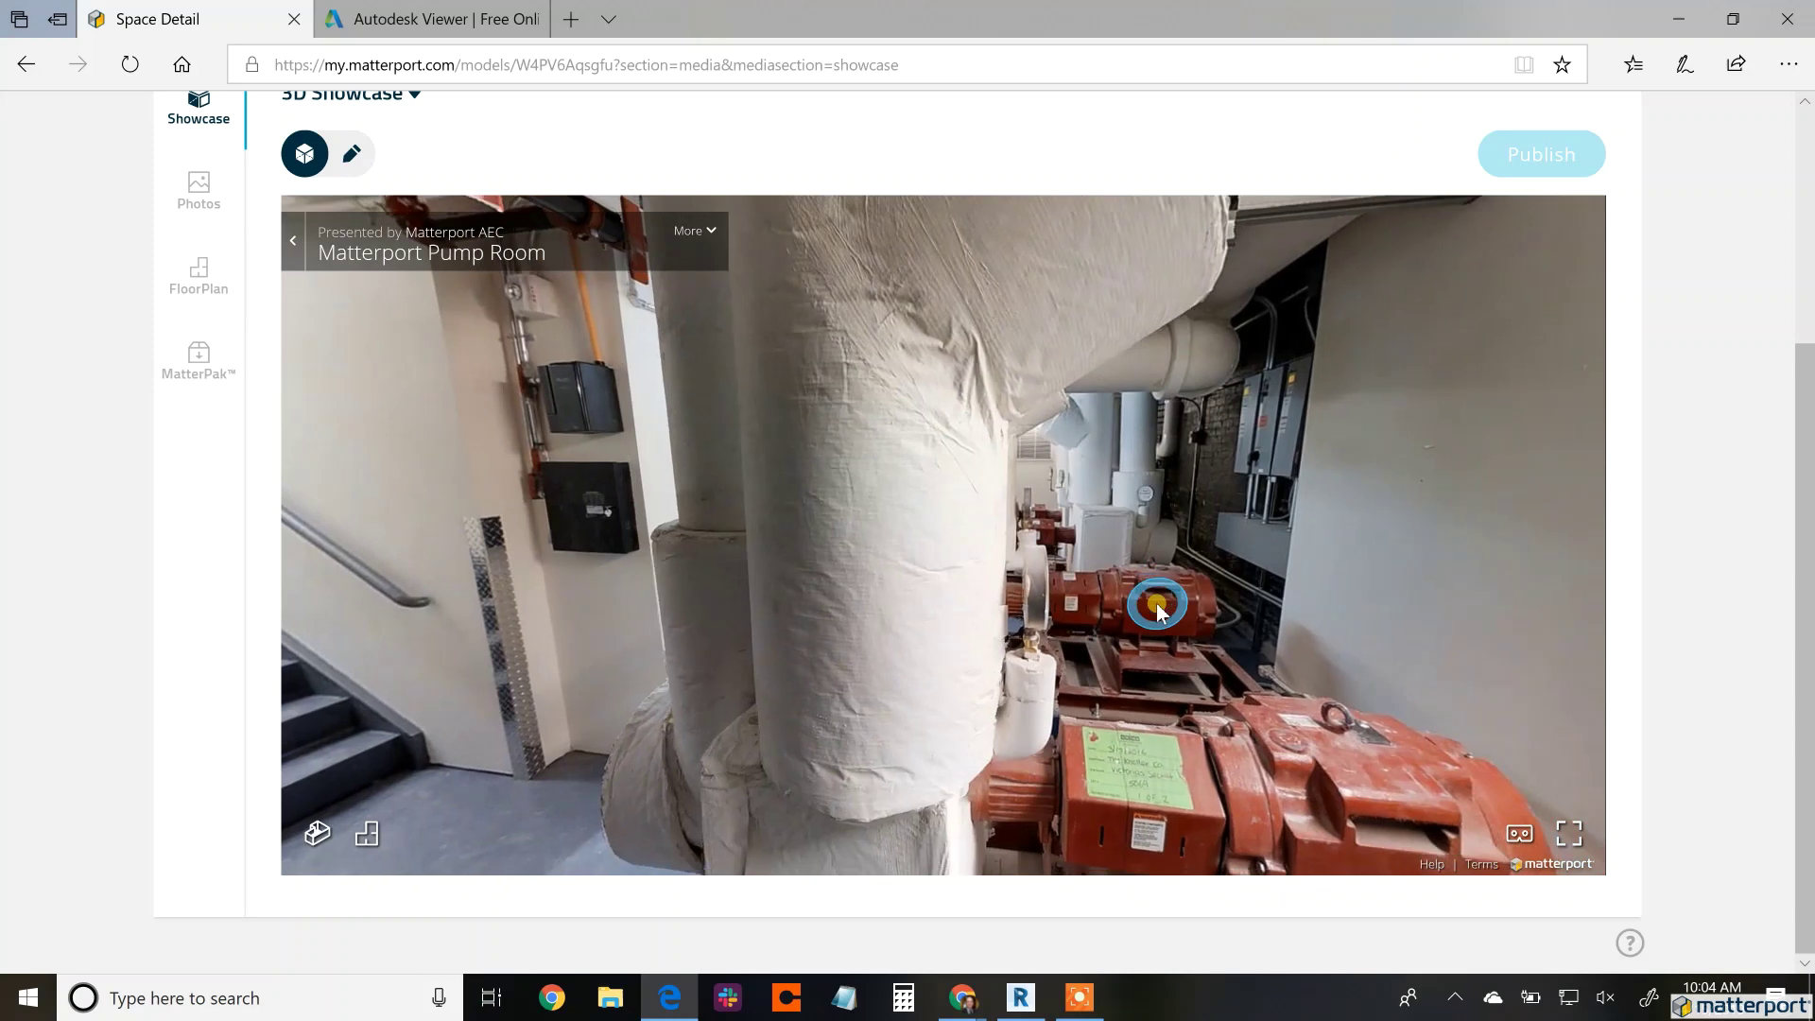
click(1156, 603)
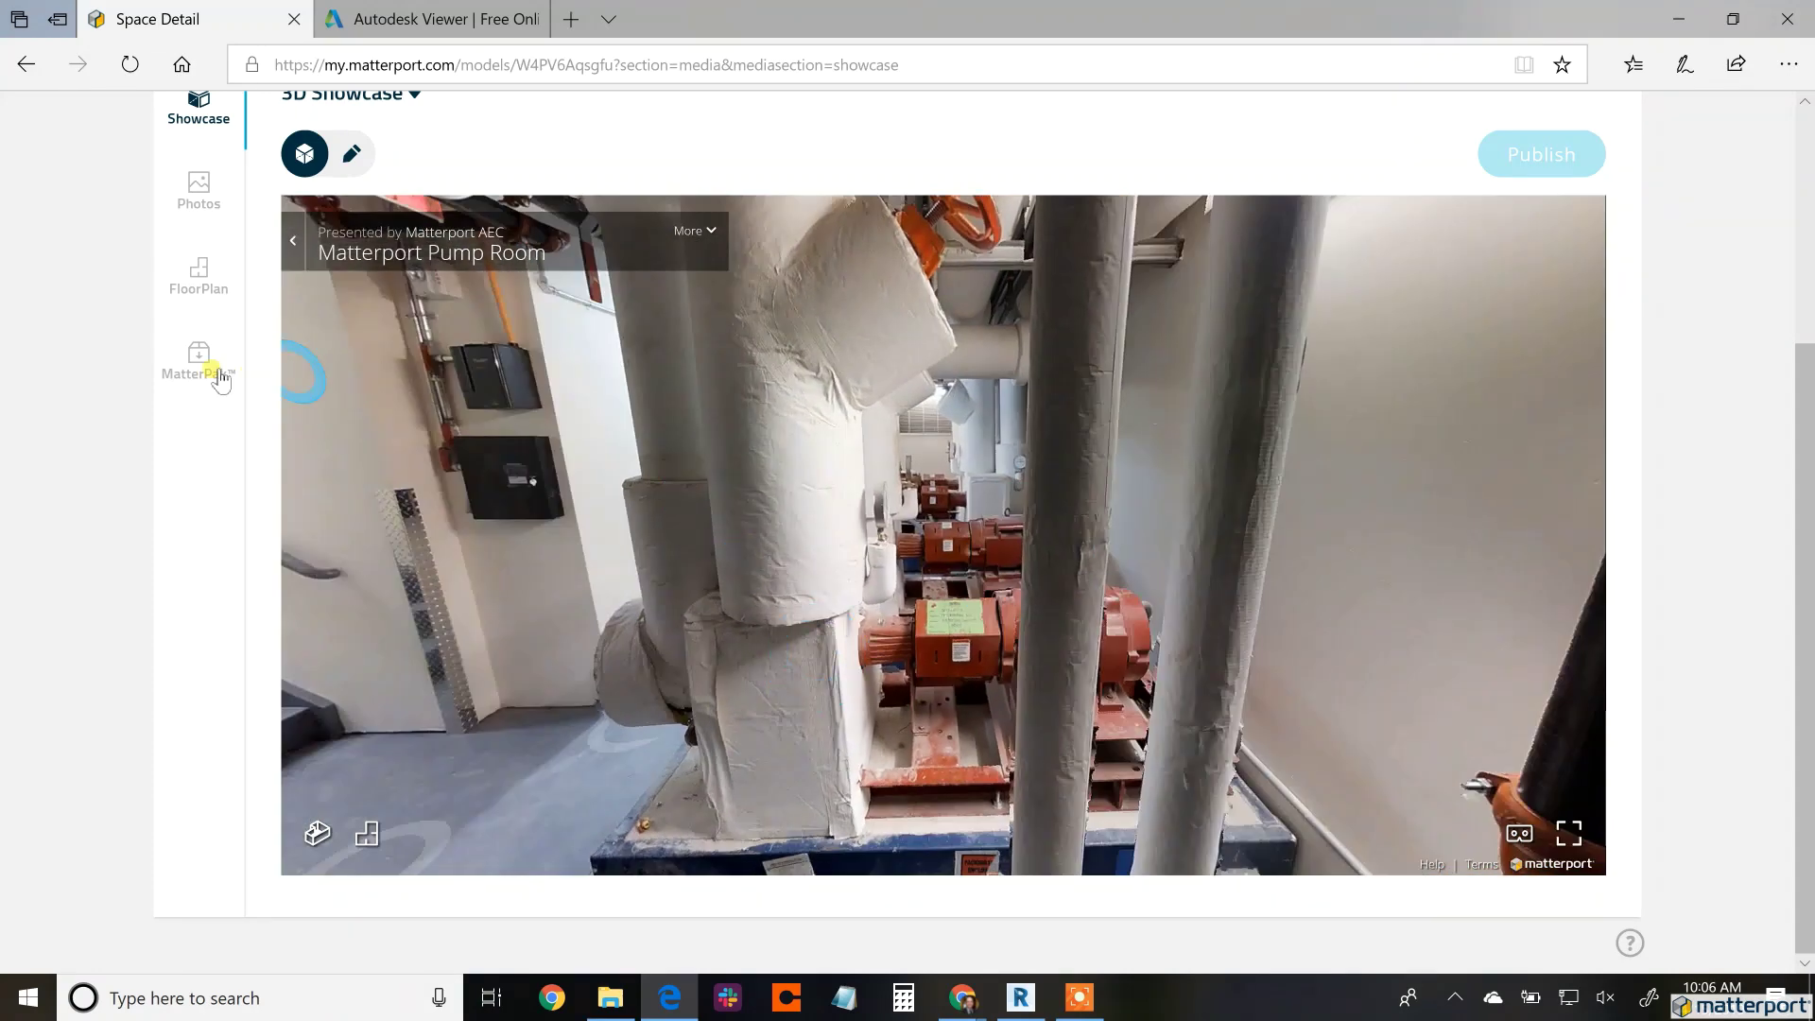
Download and save the Pump Room MatterPak bundle as matterpak_W4PV6Aqsgfu (4).zip.
click(189, 366)
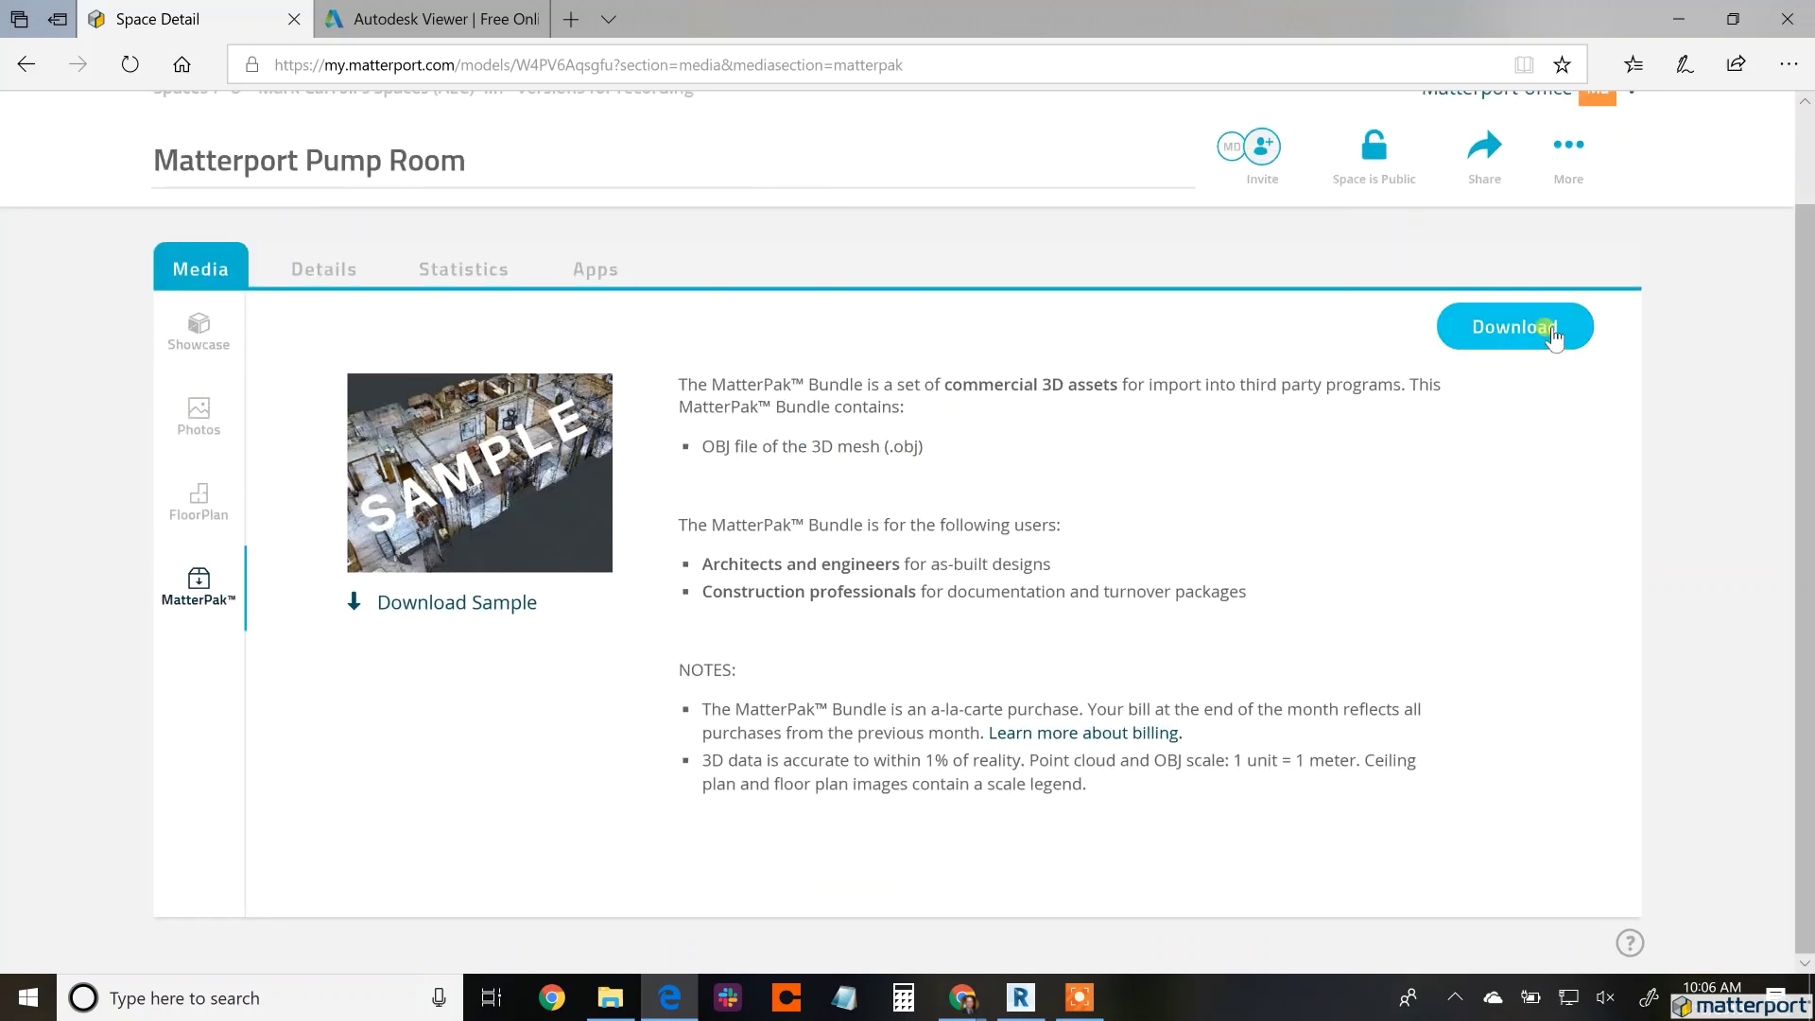
click(1554, 335)
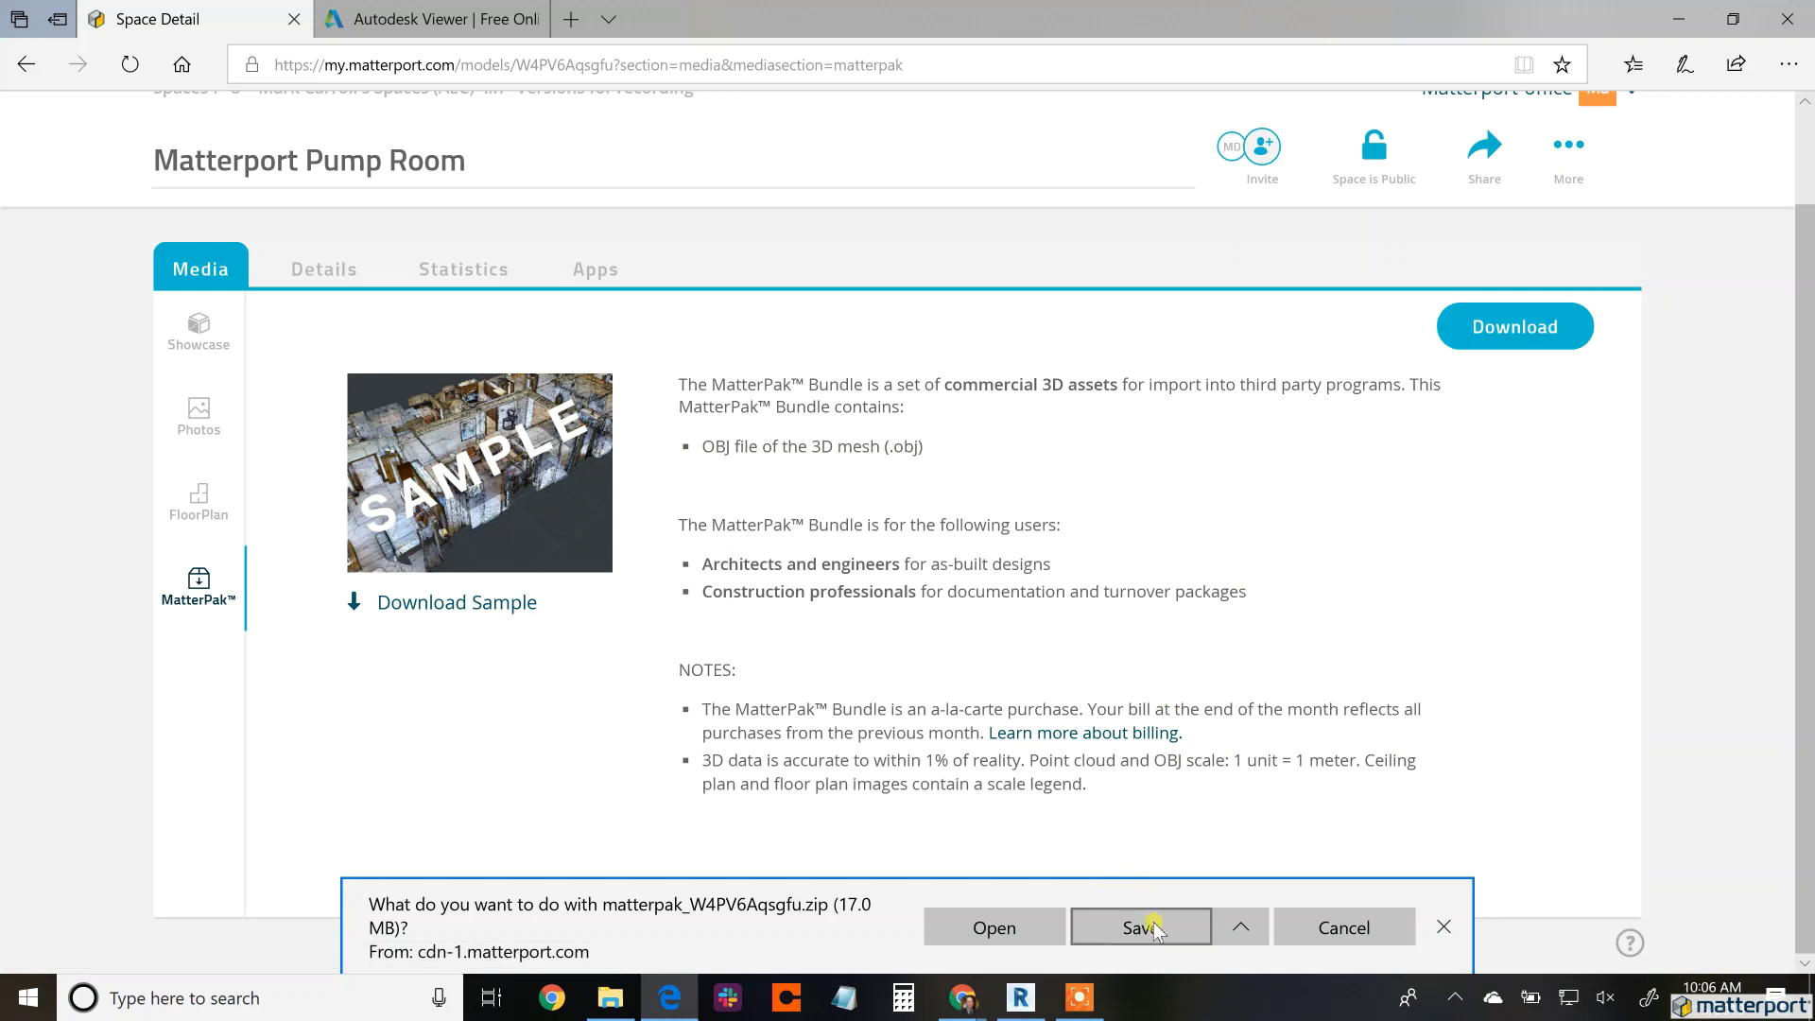
click(1143, 928)
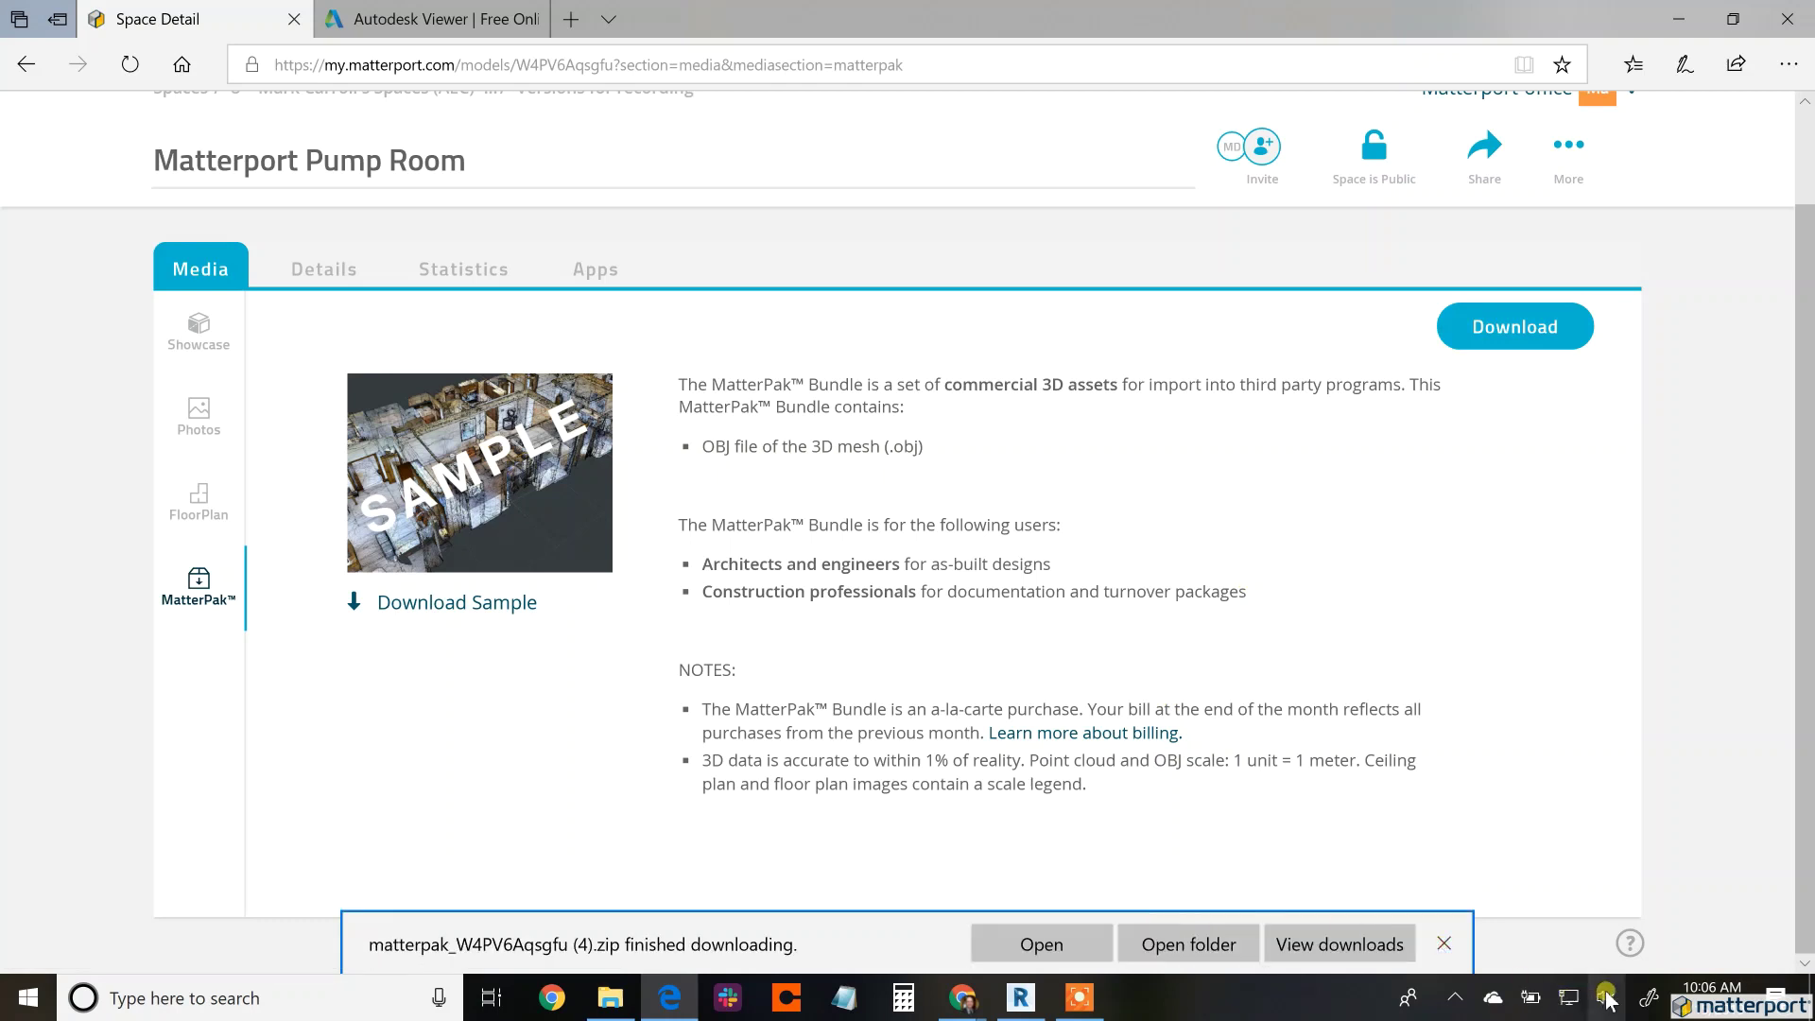
Open the downloaded matterpak archive in WinRAR and browse its extract destination to the Demo folder.
click(1191, 948)
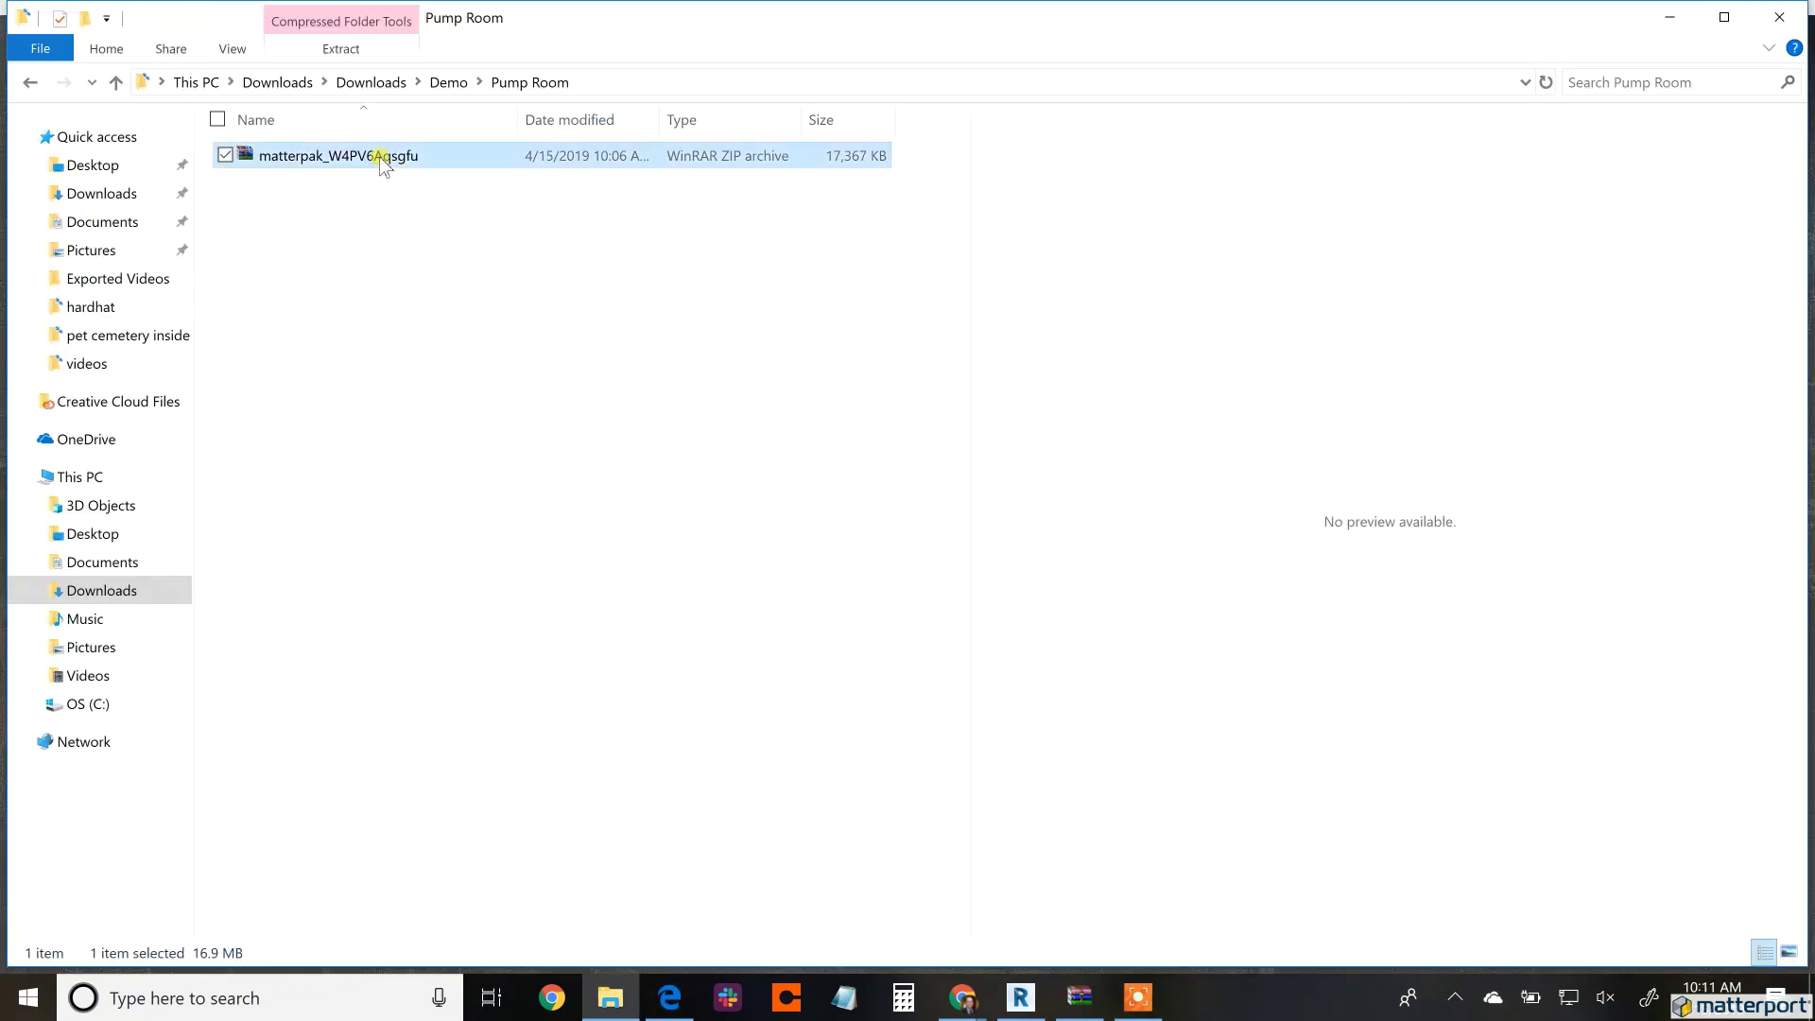
key(alt+Tab)
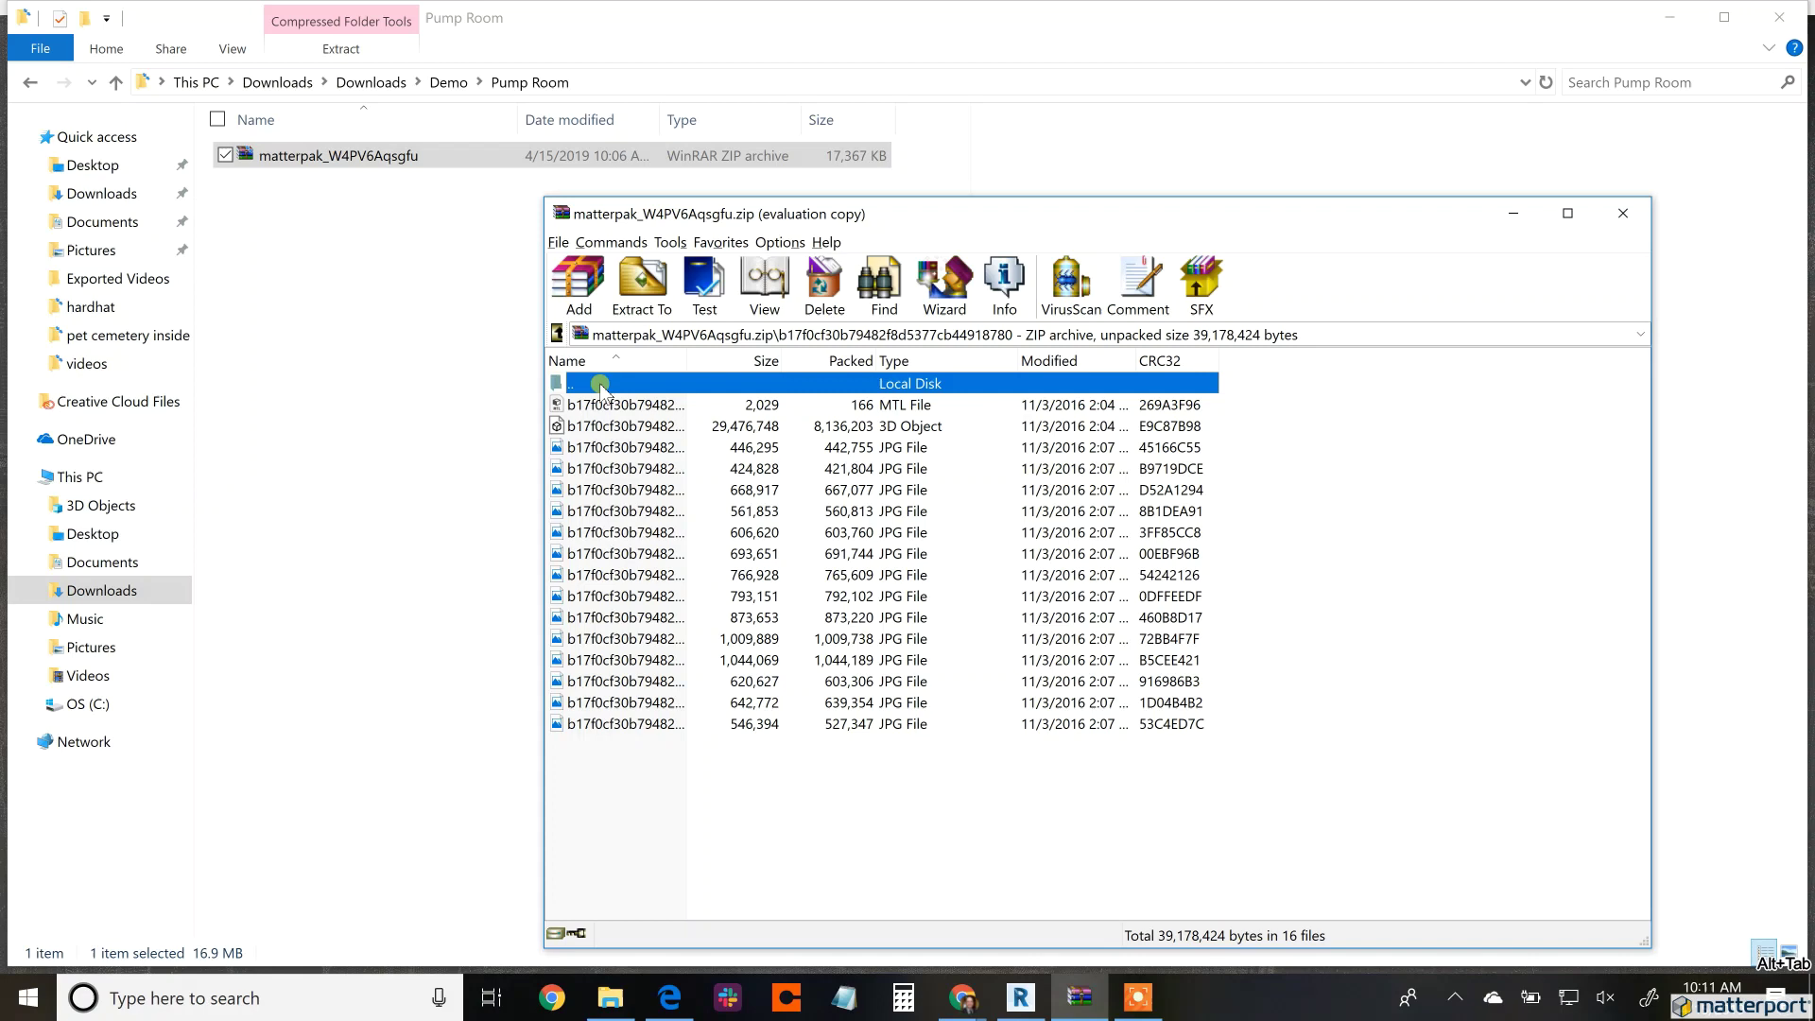
click(642, 284)
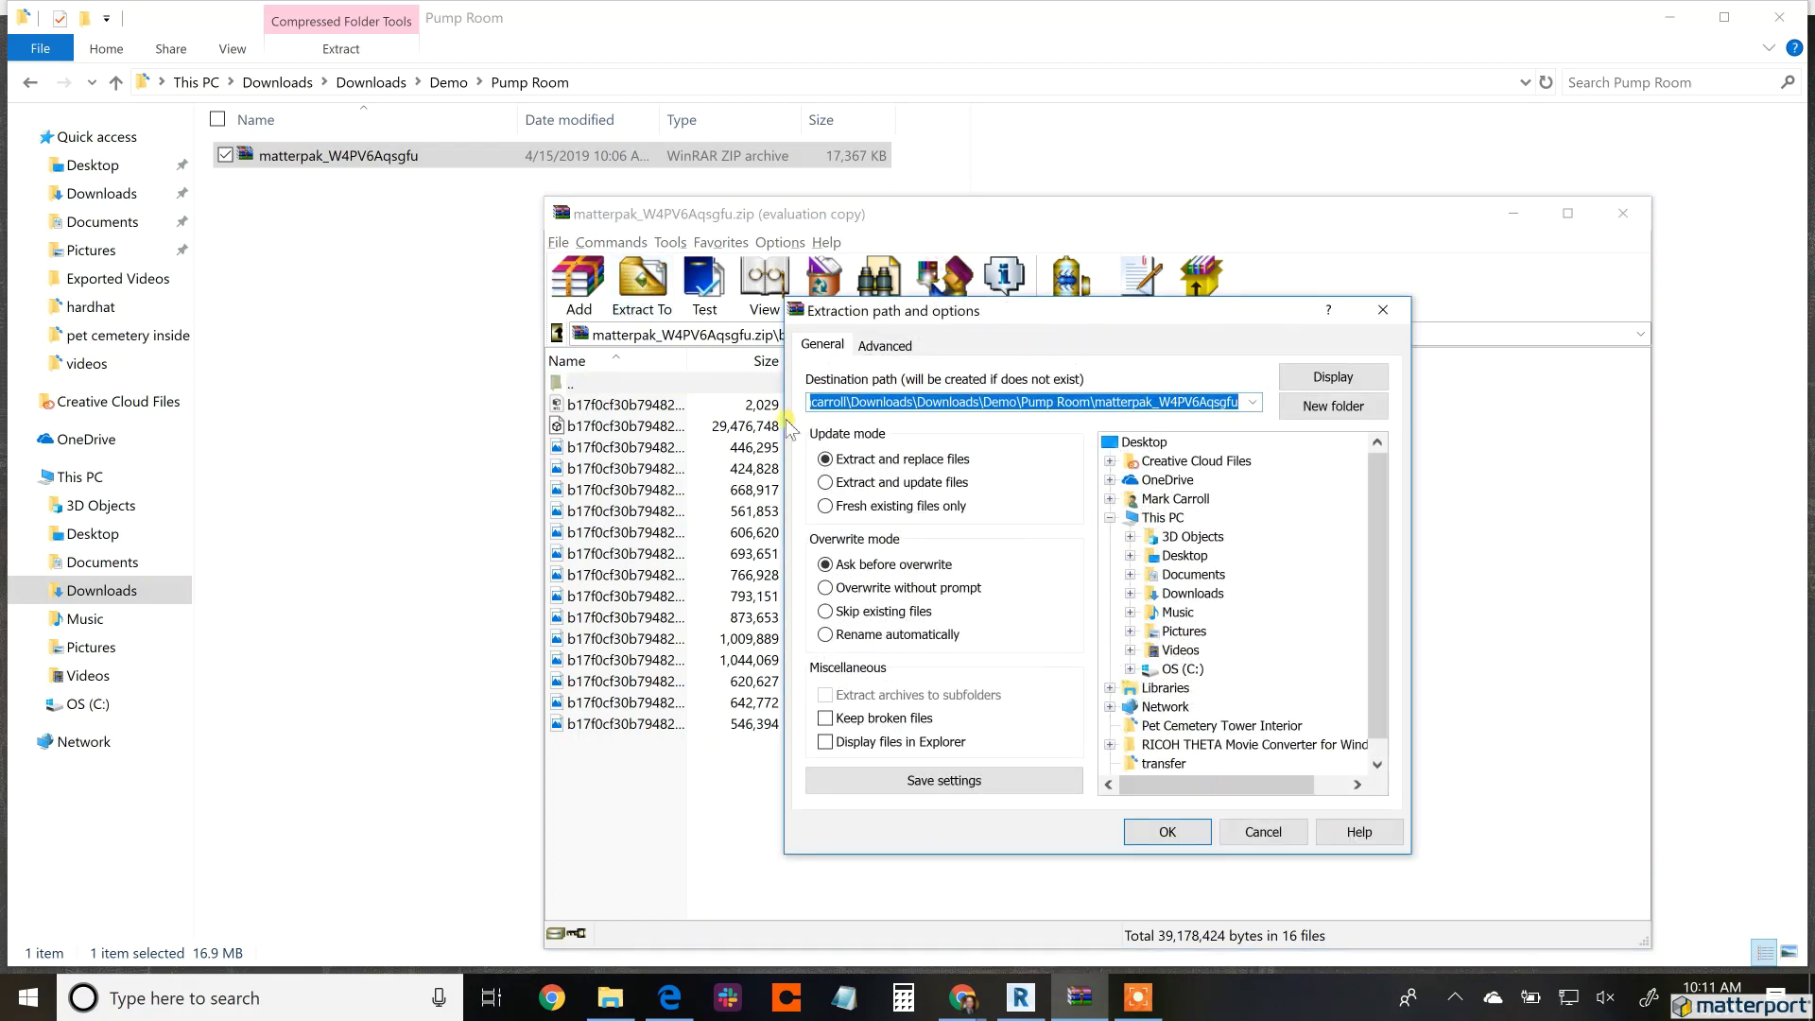
click(1131, 594)
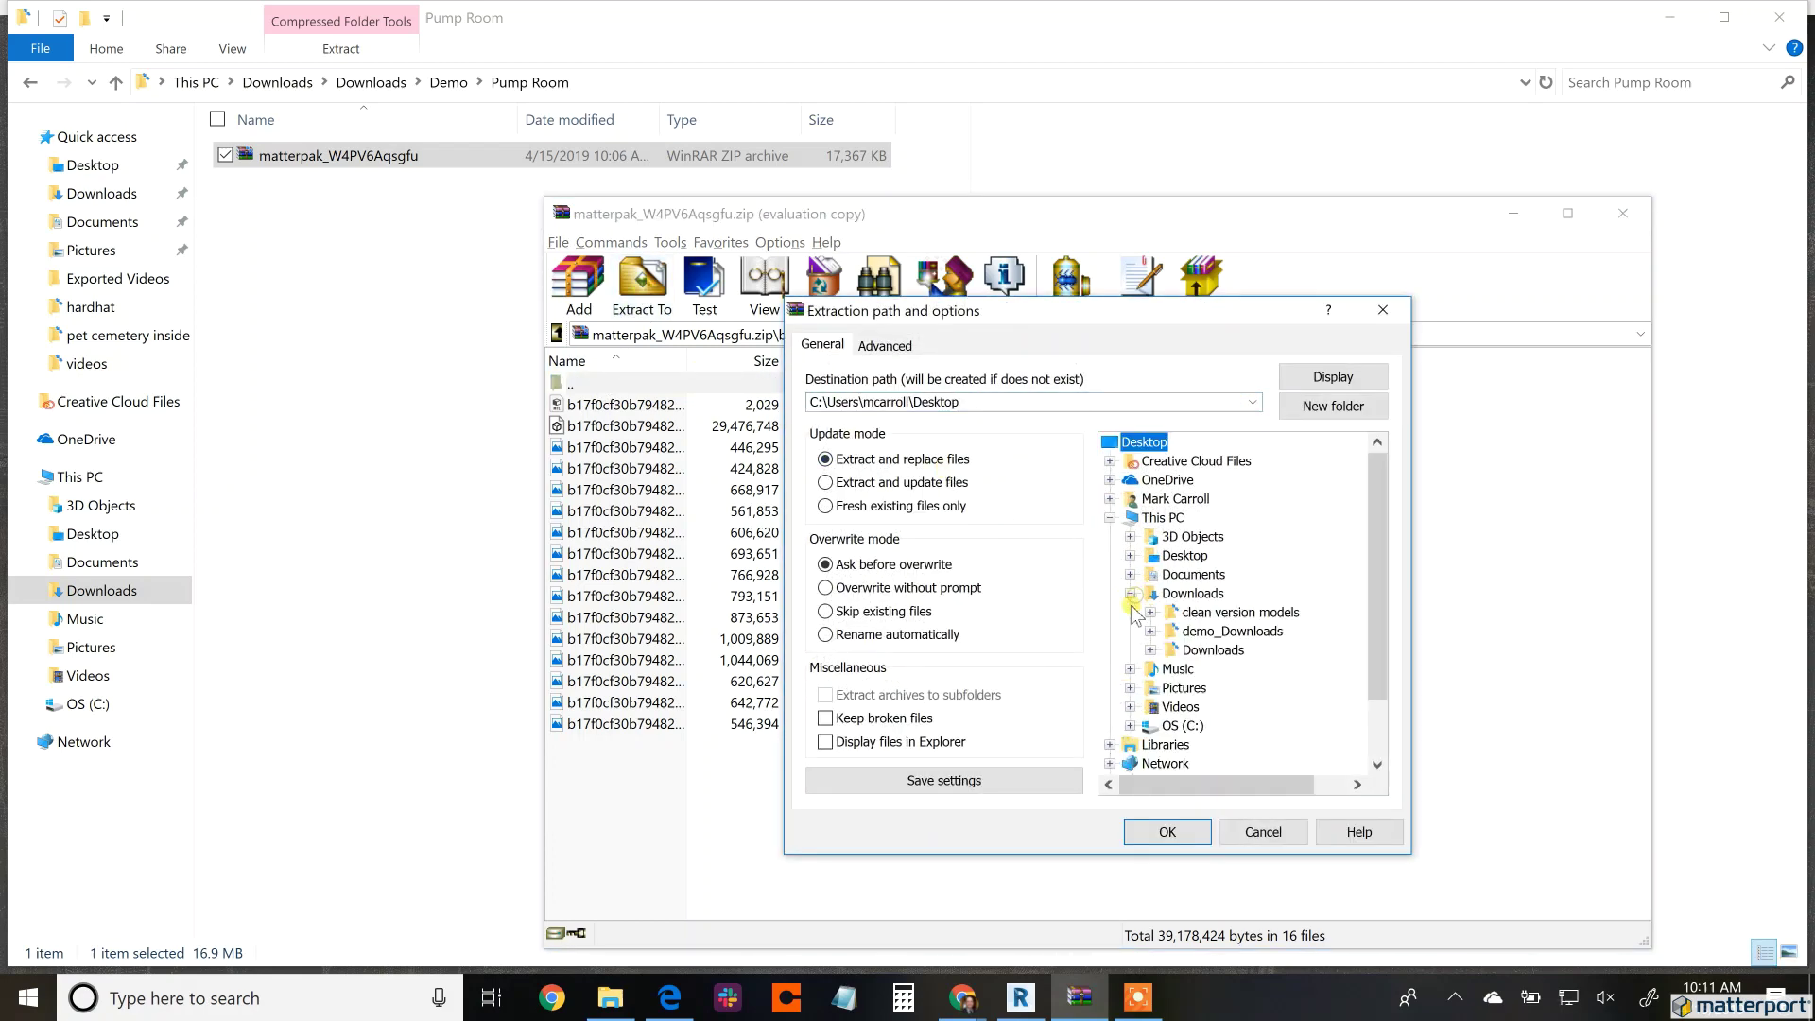
click(1151, 650)
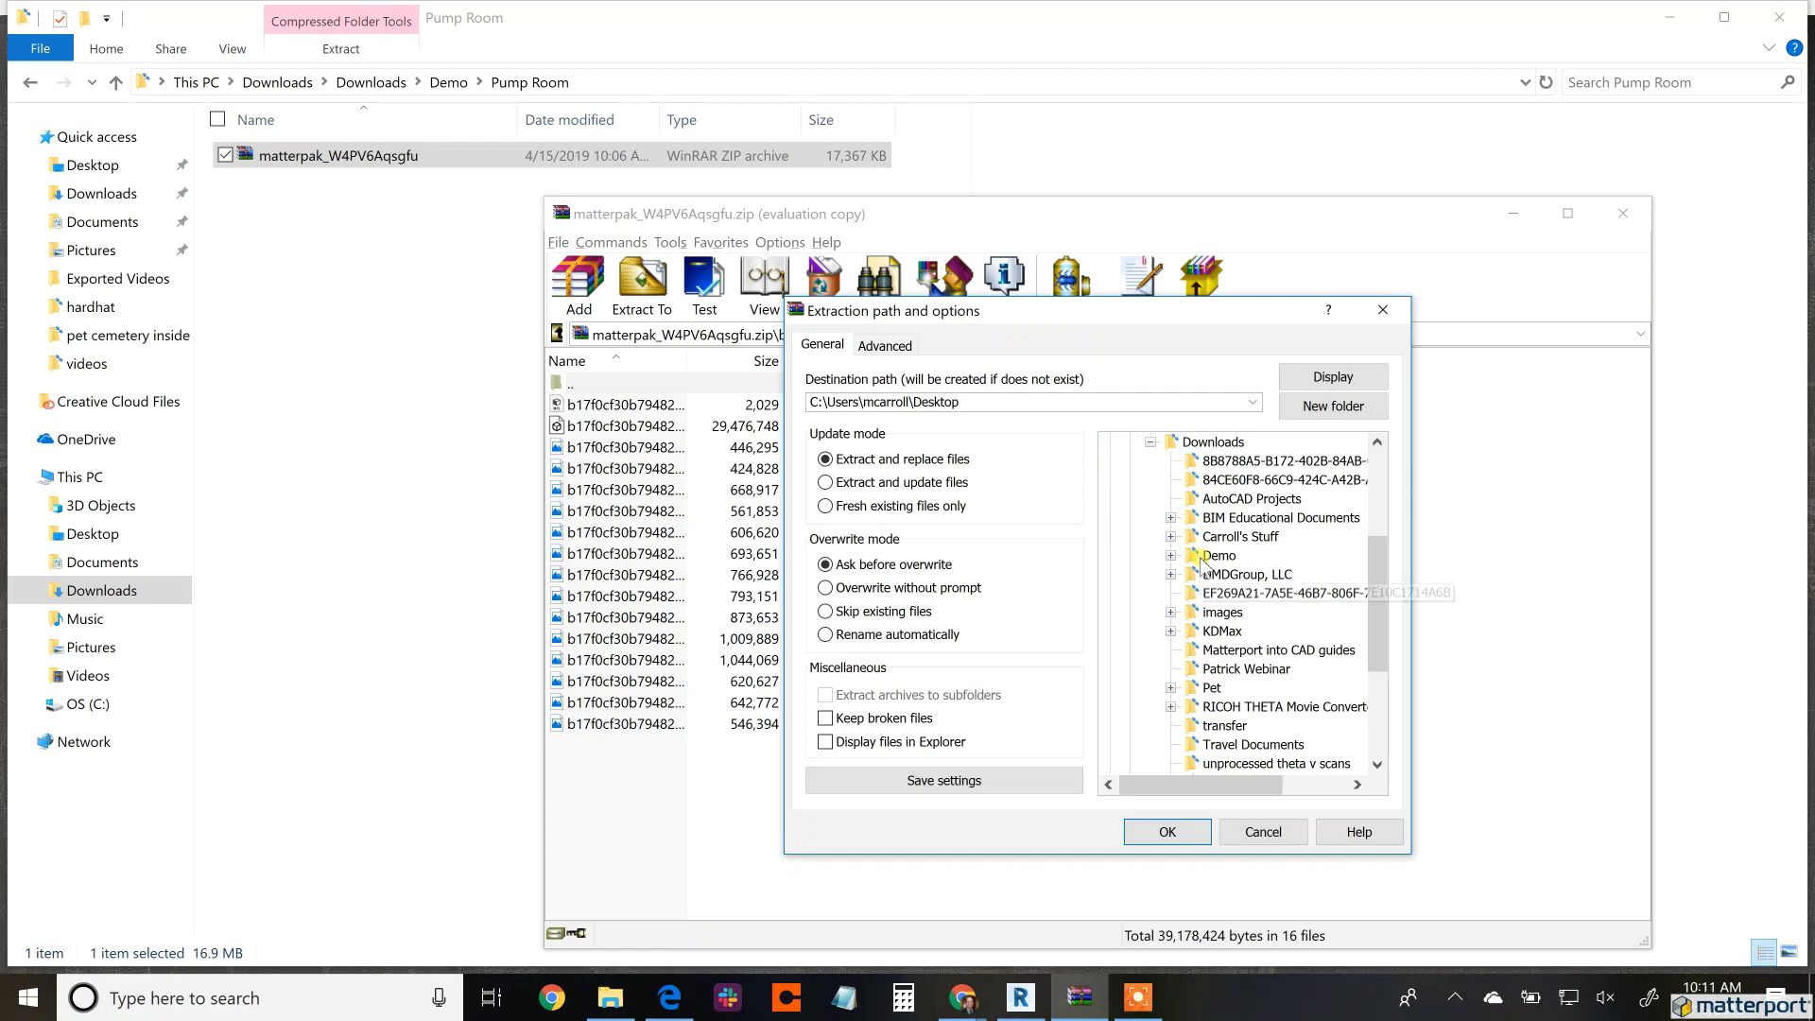
scroll(1215, 653, down, 1)
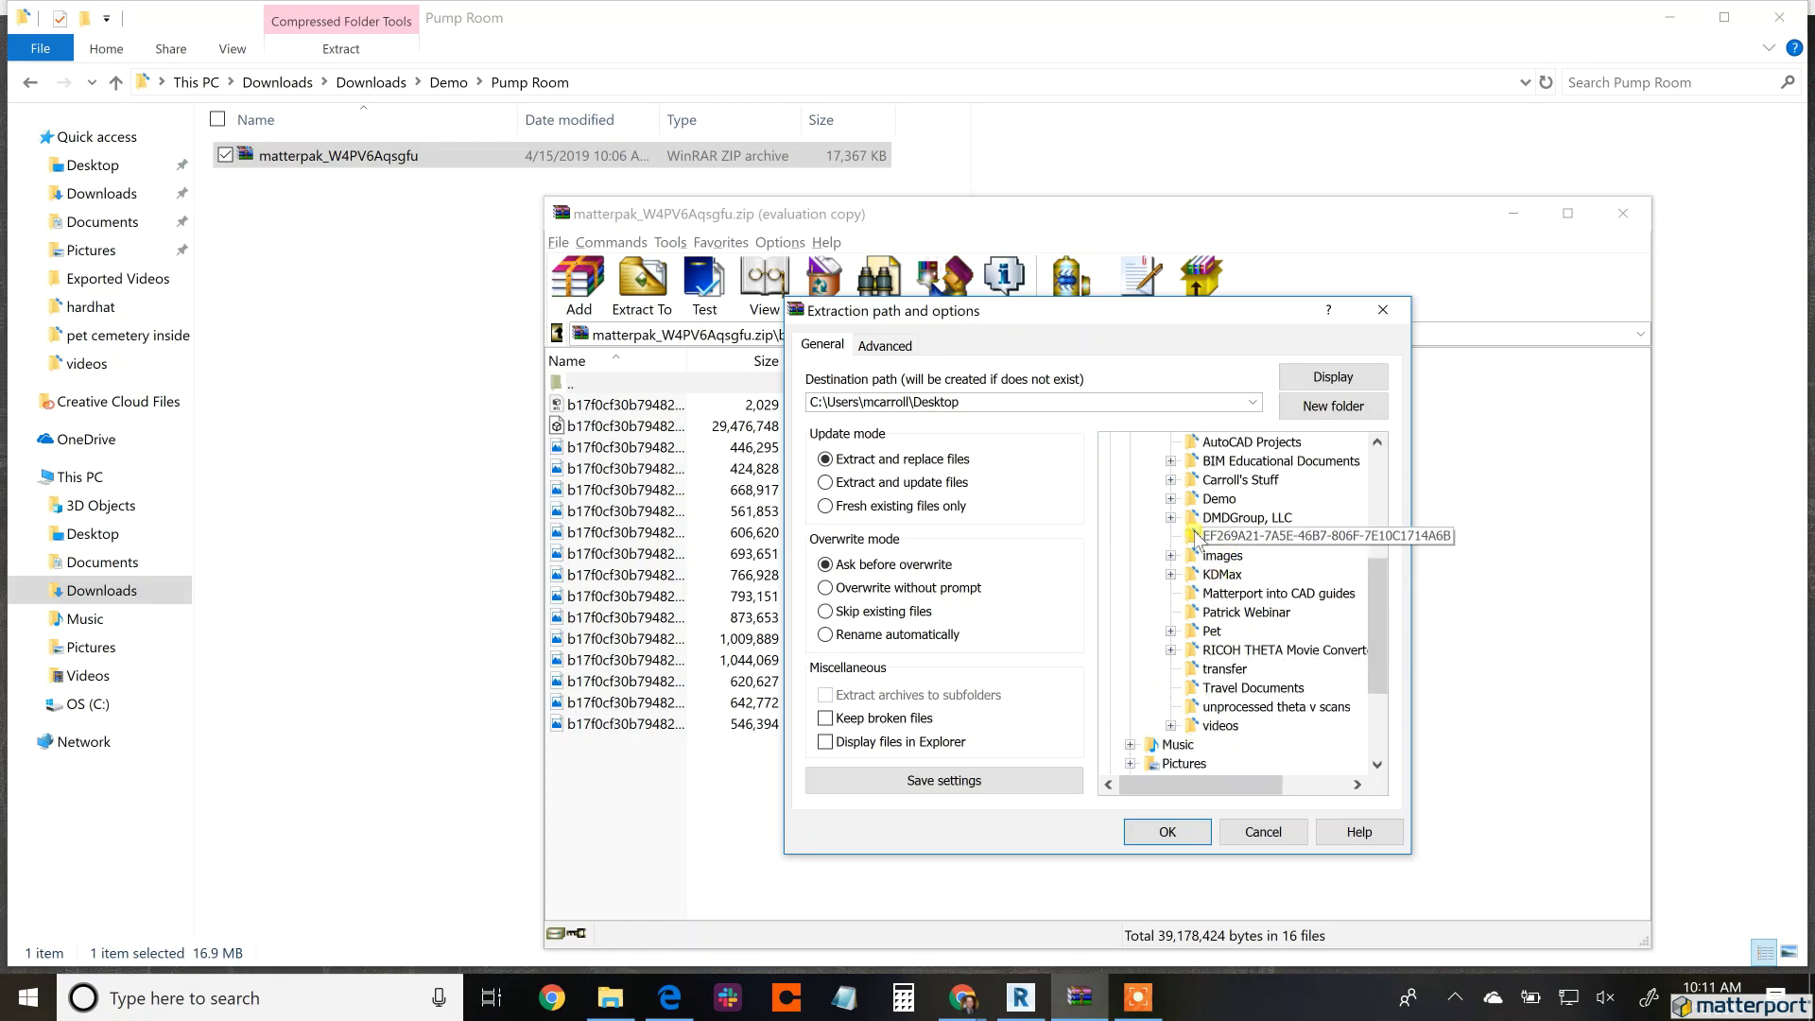
click(1171, 499)
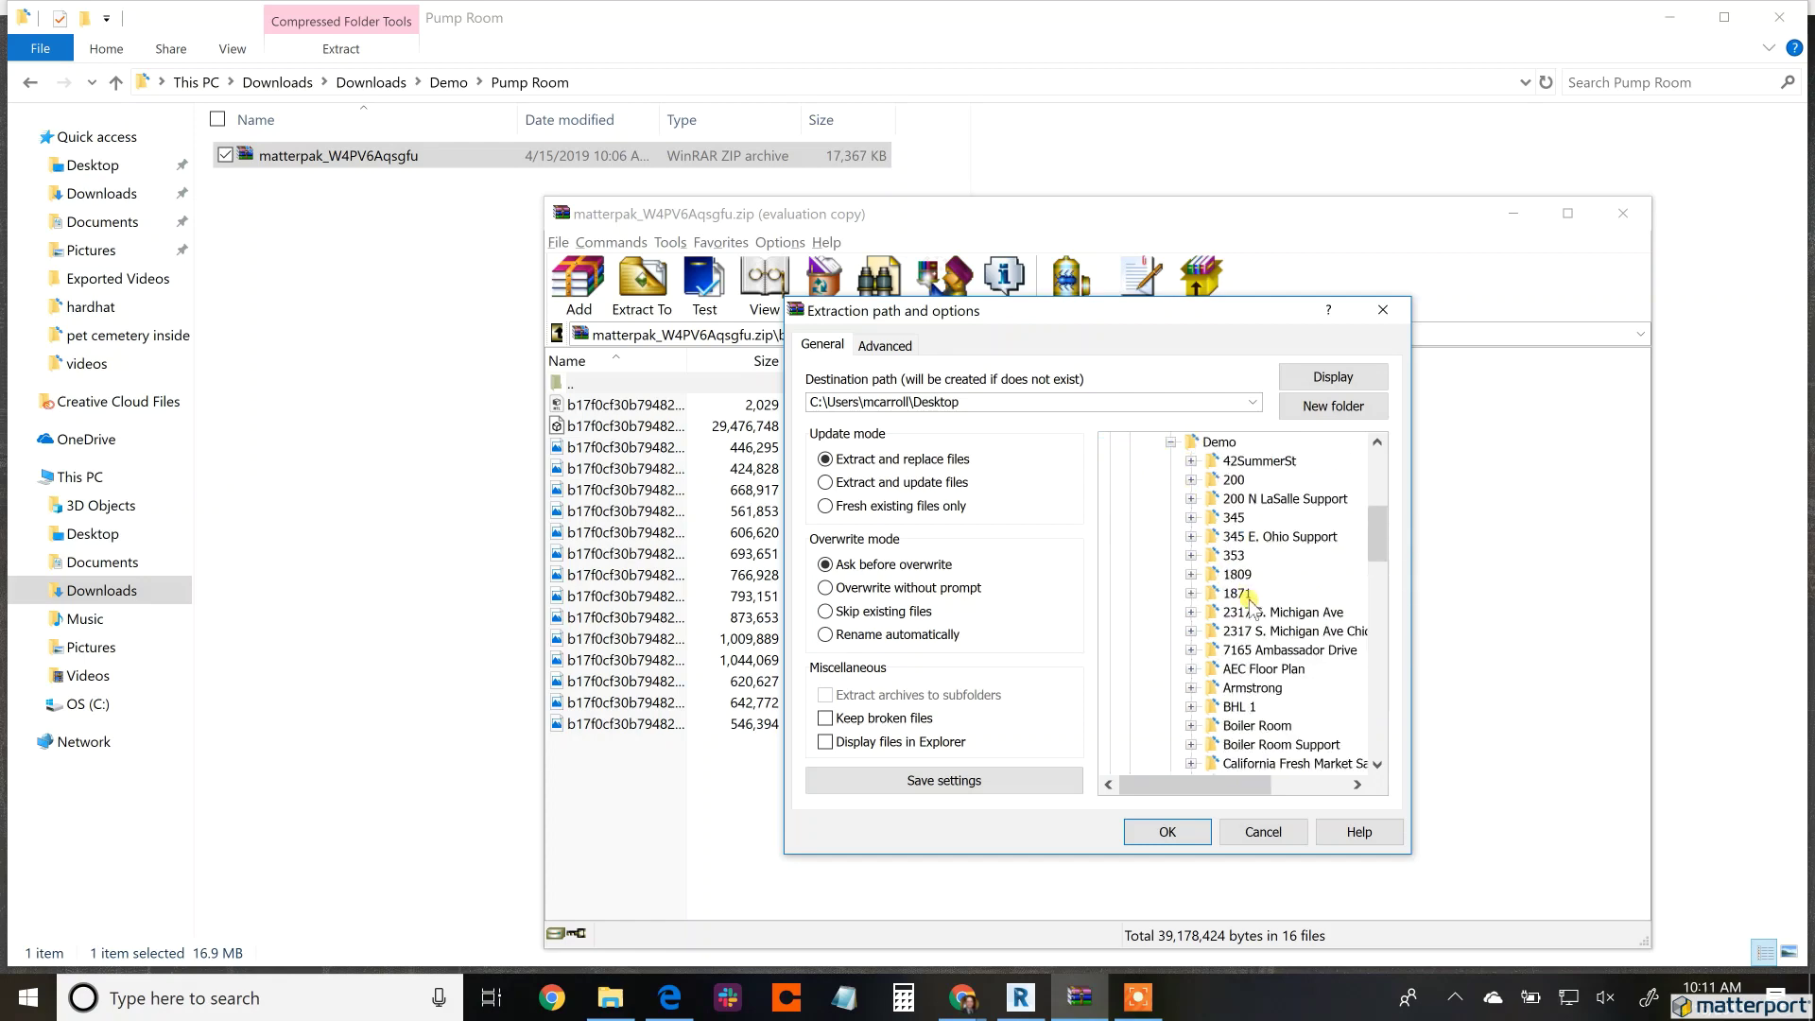
scroll(1239, 615, down, 8)
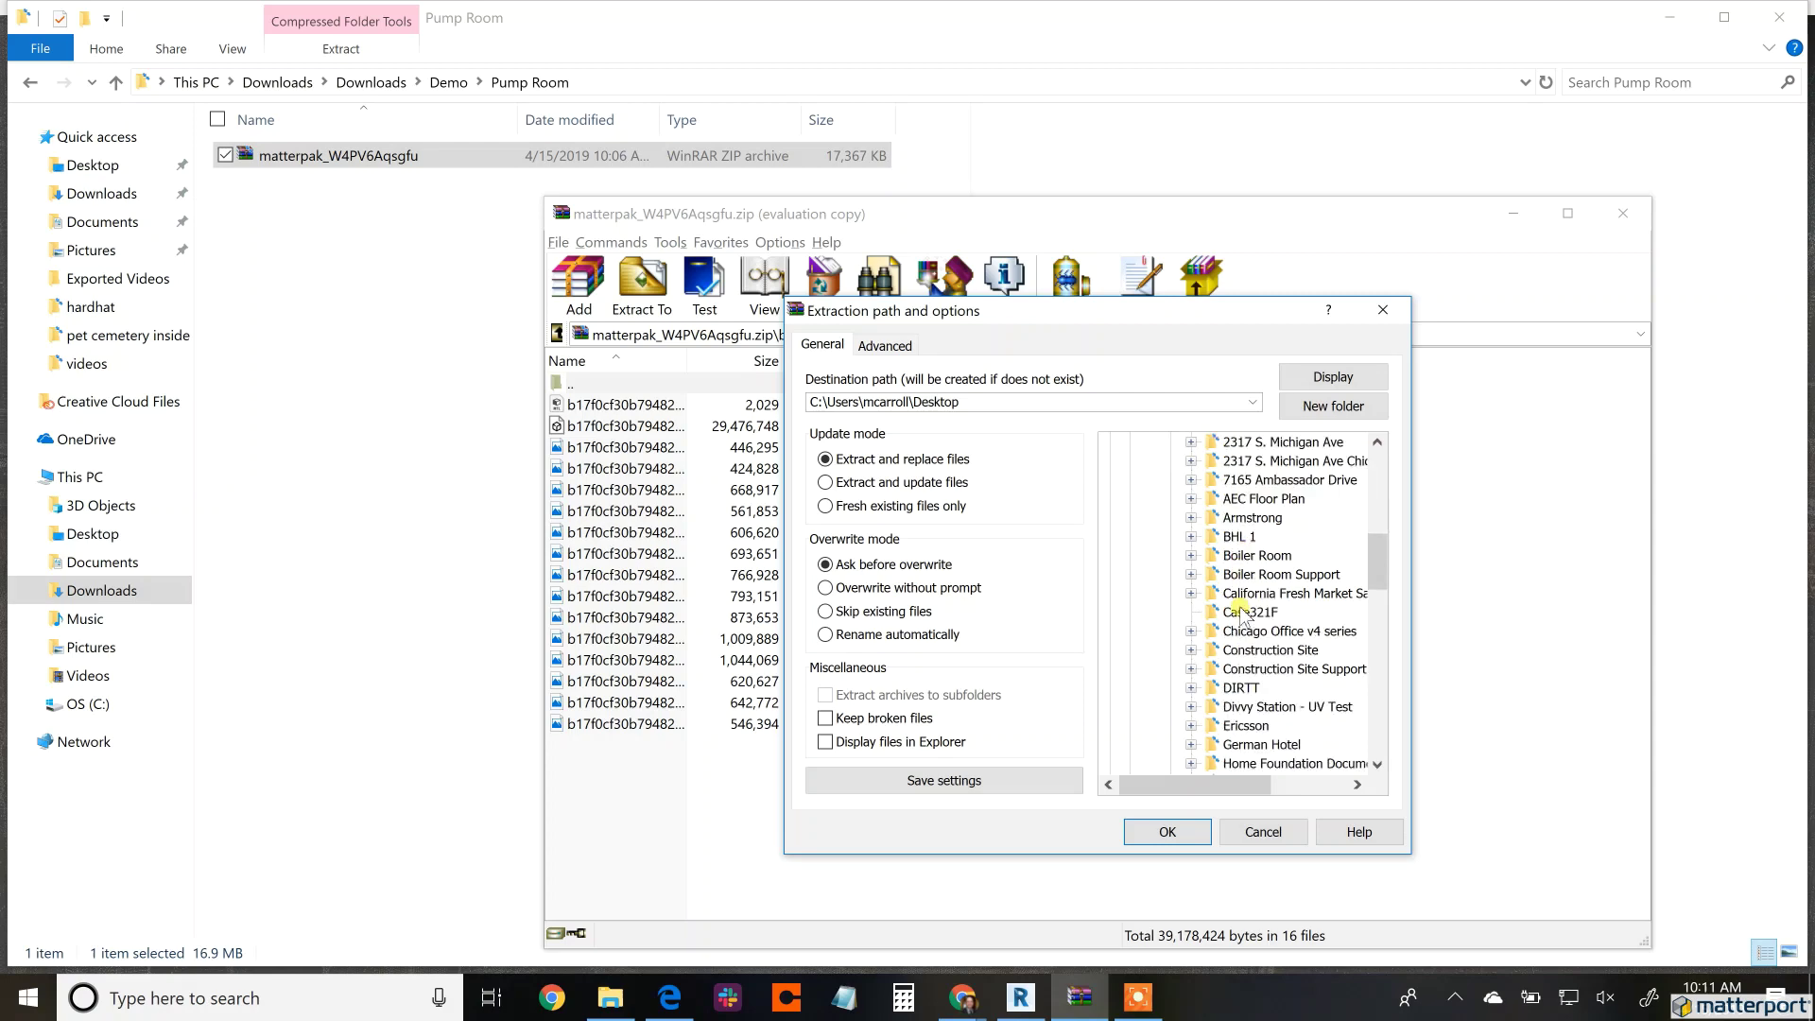
scroll(1242, 616, down, 5)
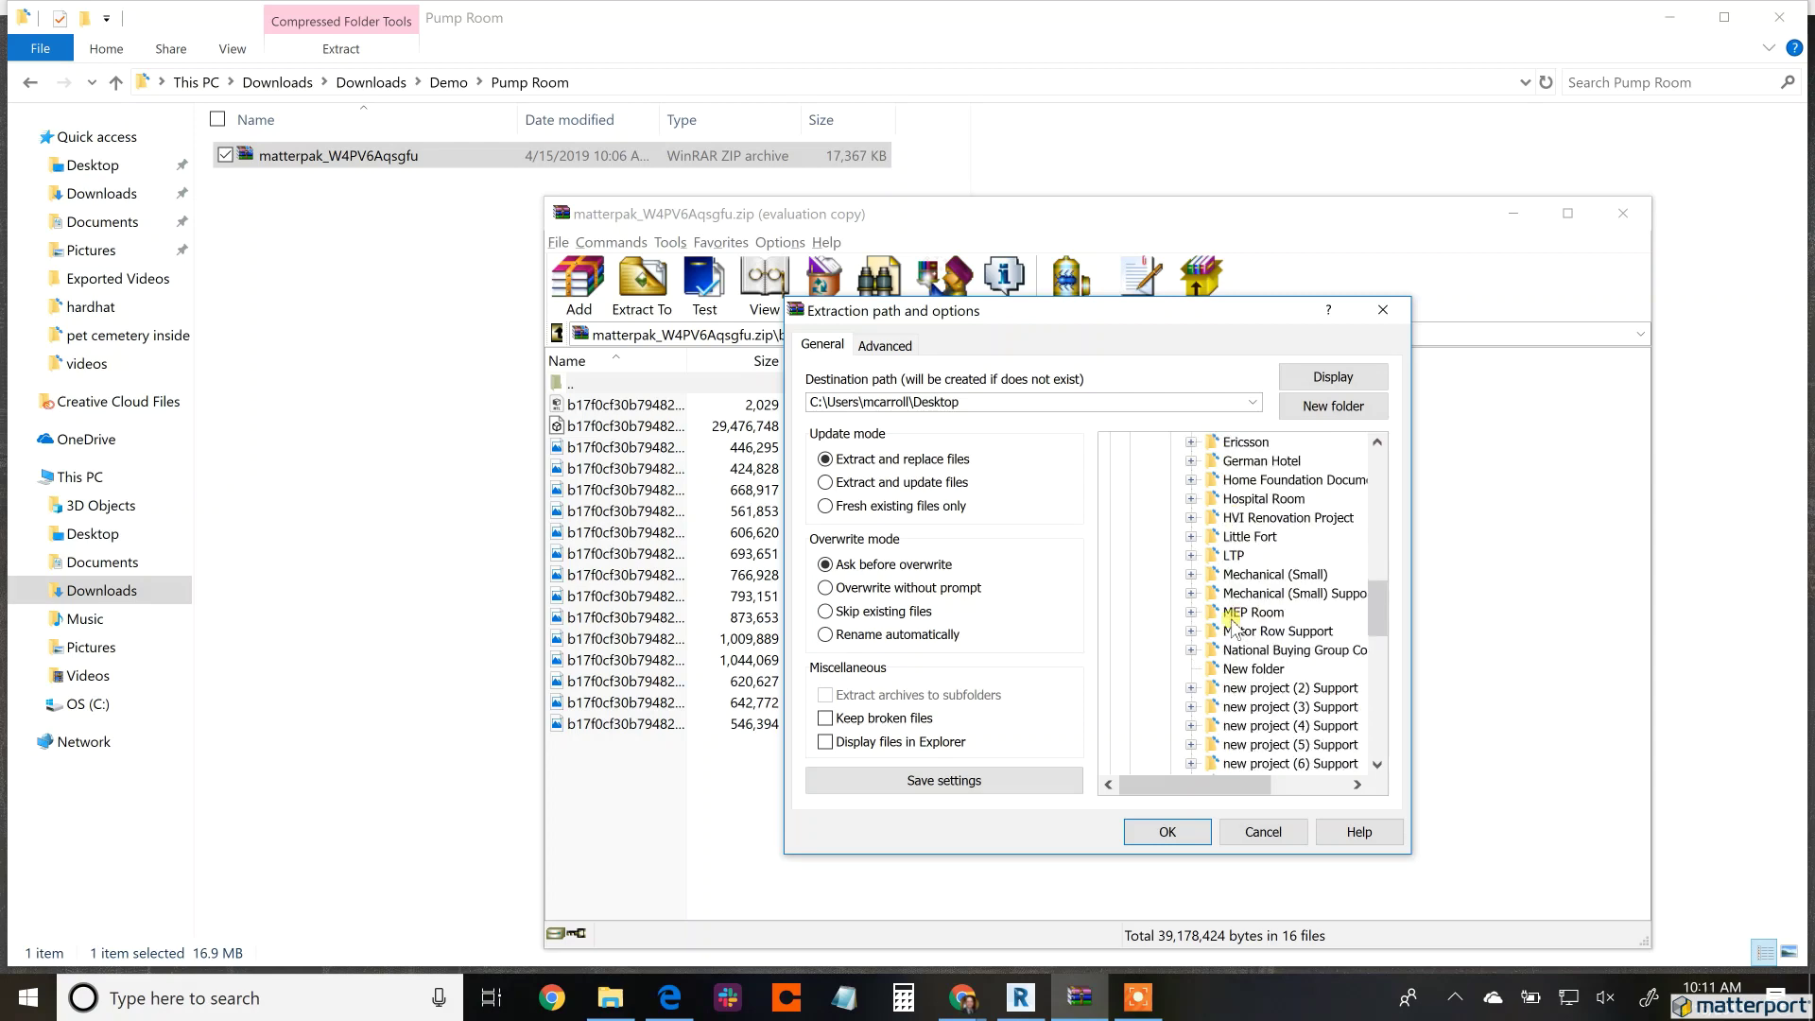
Create a '3D Data' folder under Pump Room and extract the archive into it.
click(1254, 707)
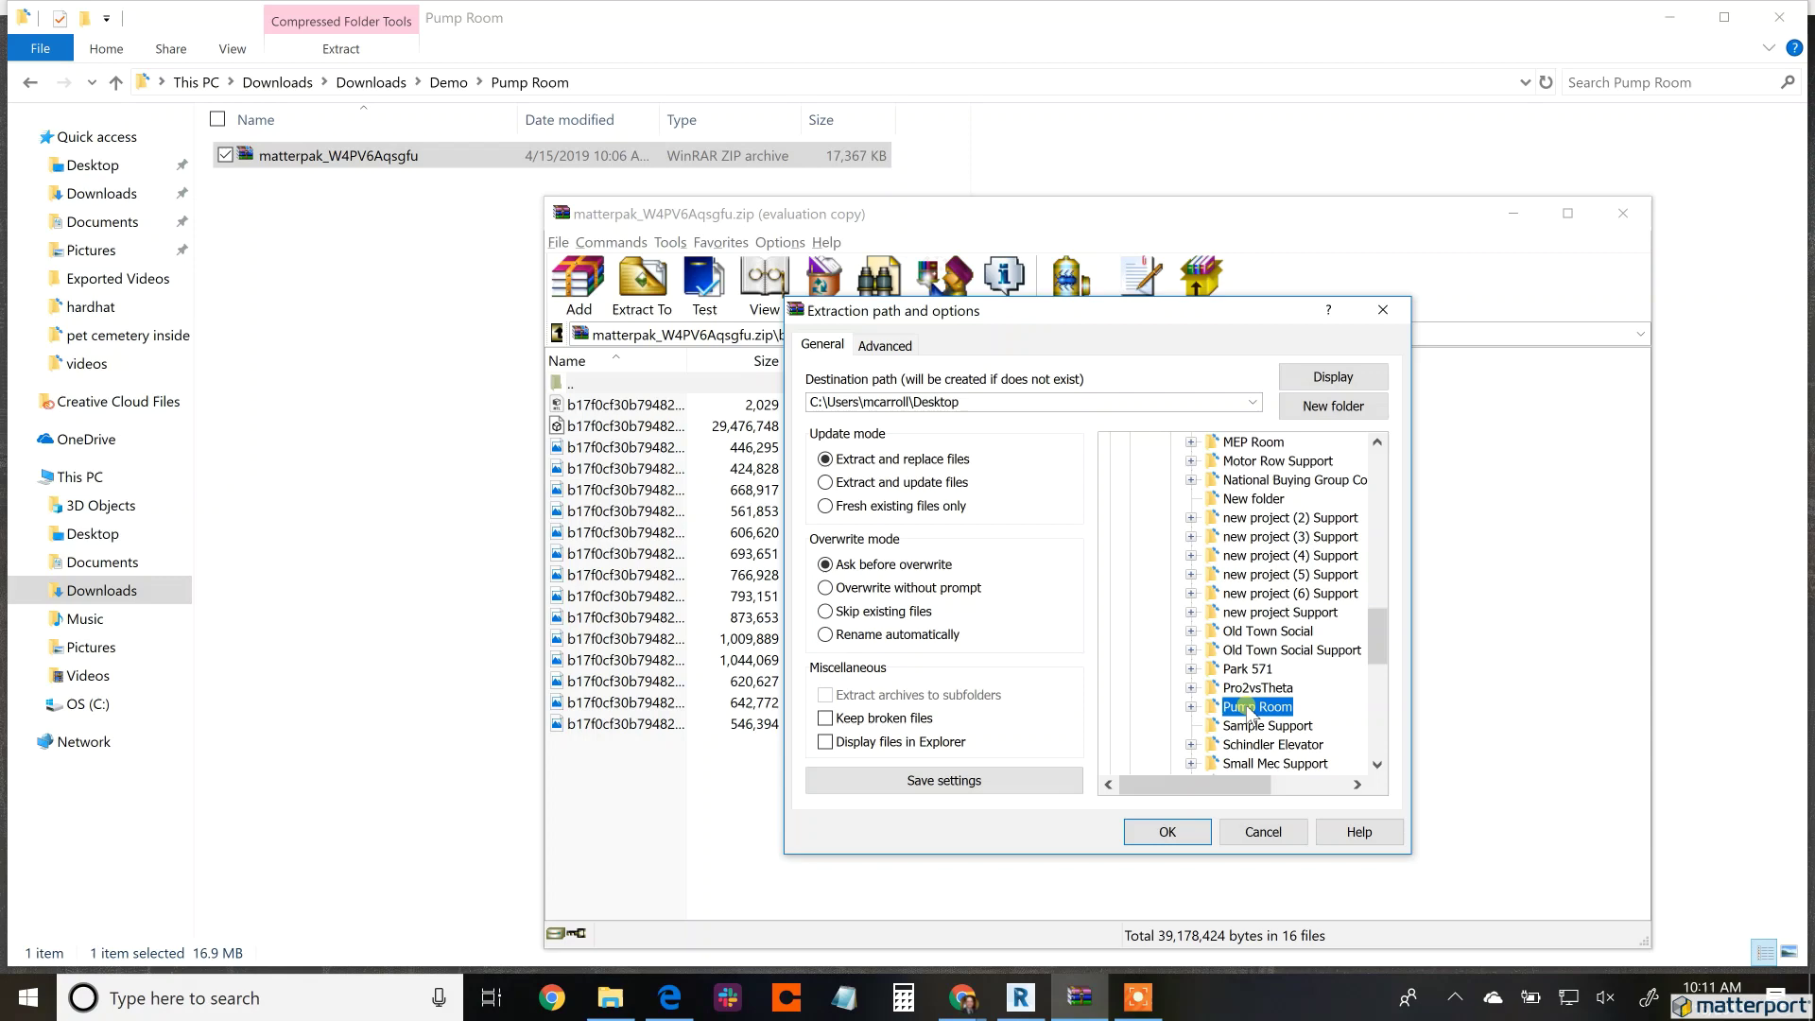
click(1328, 408)
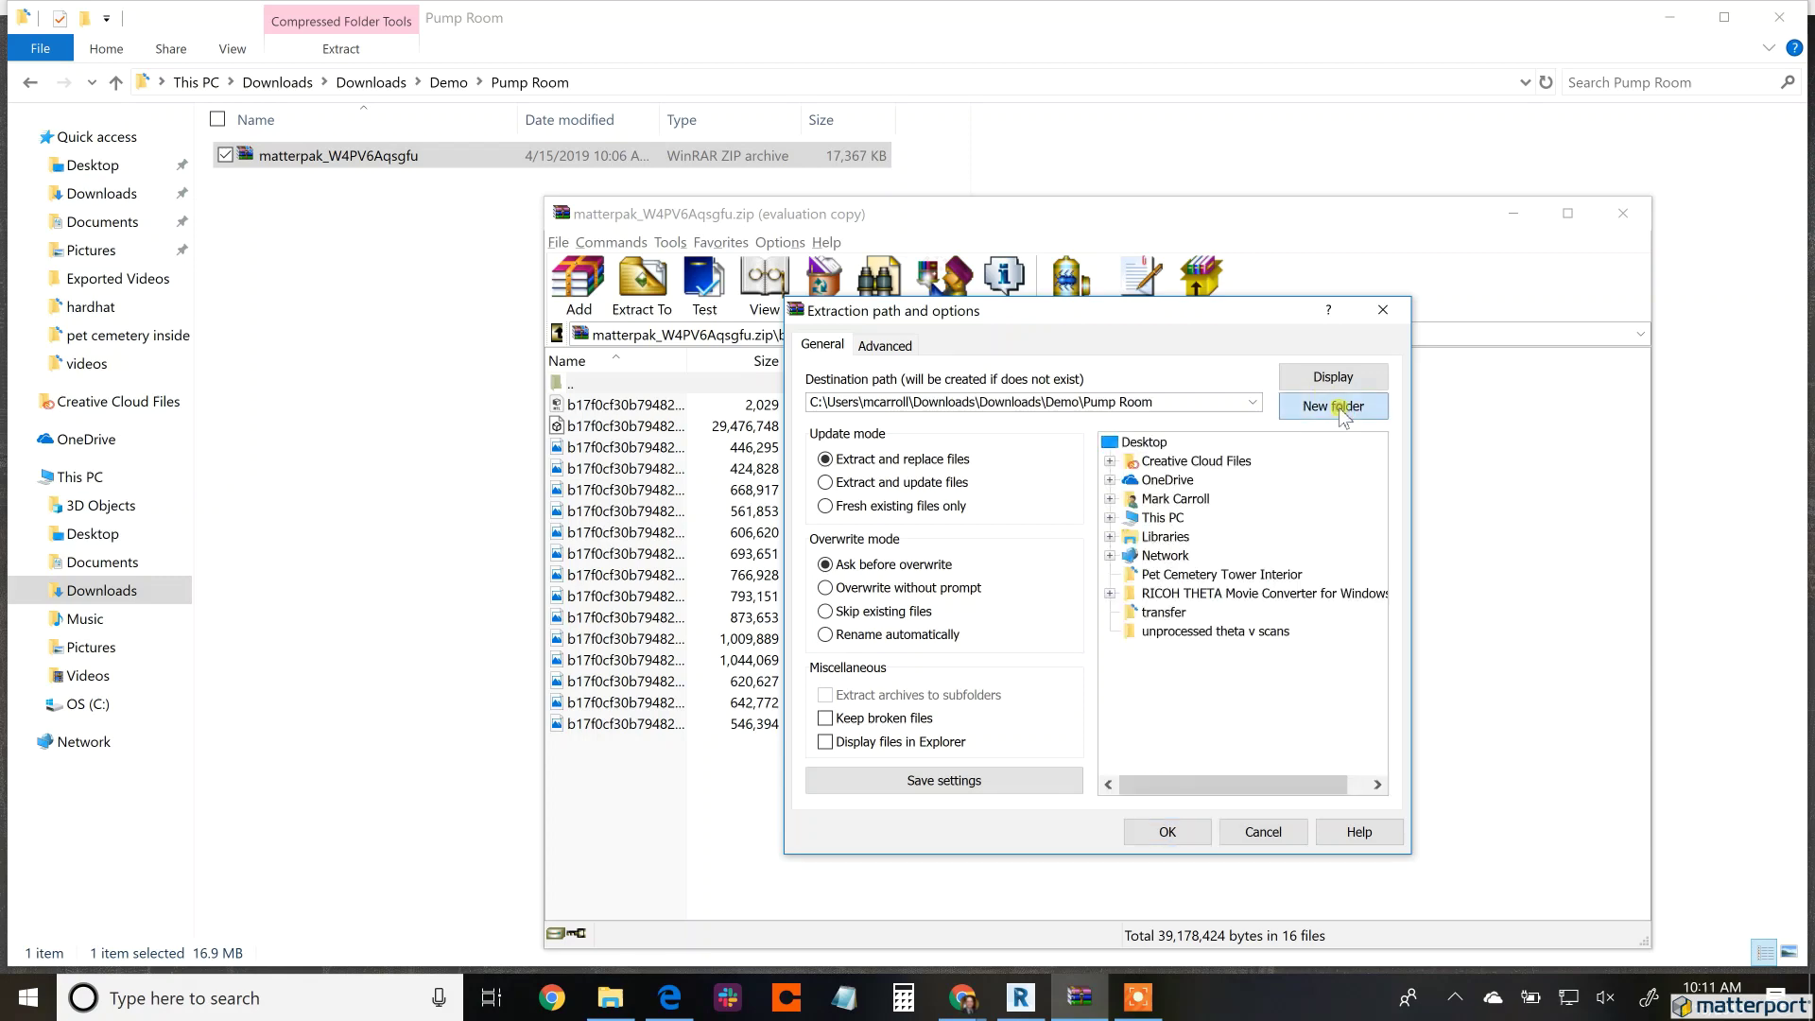
text(3D Data)
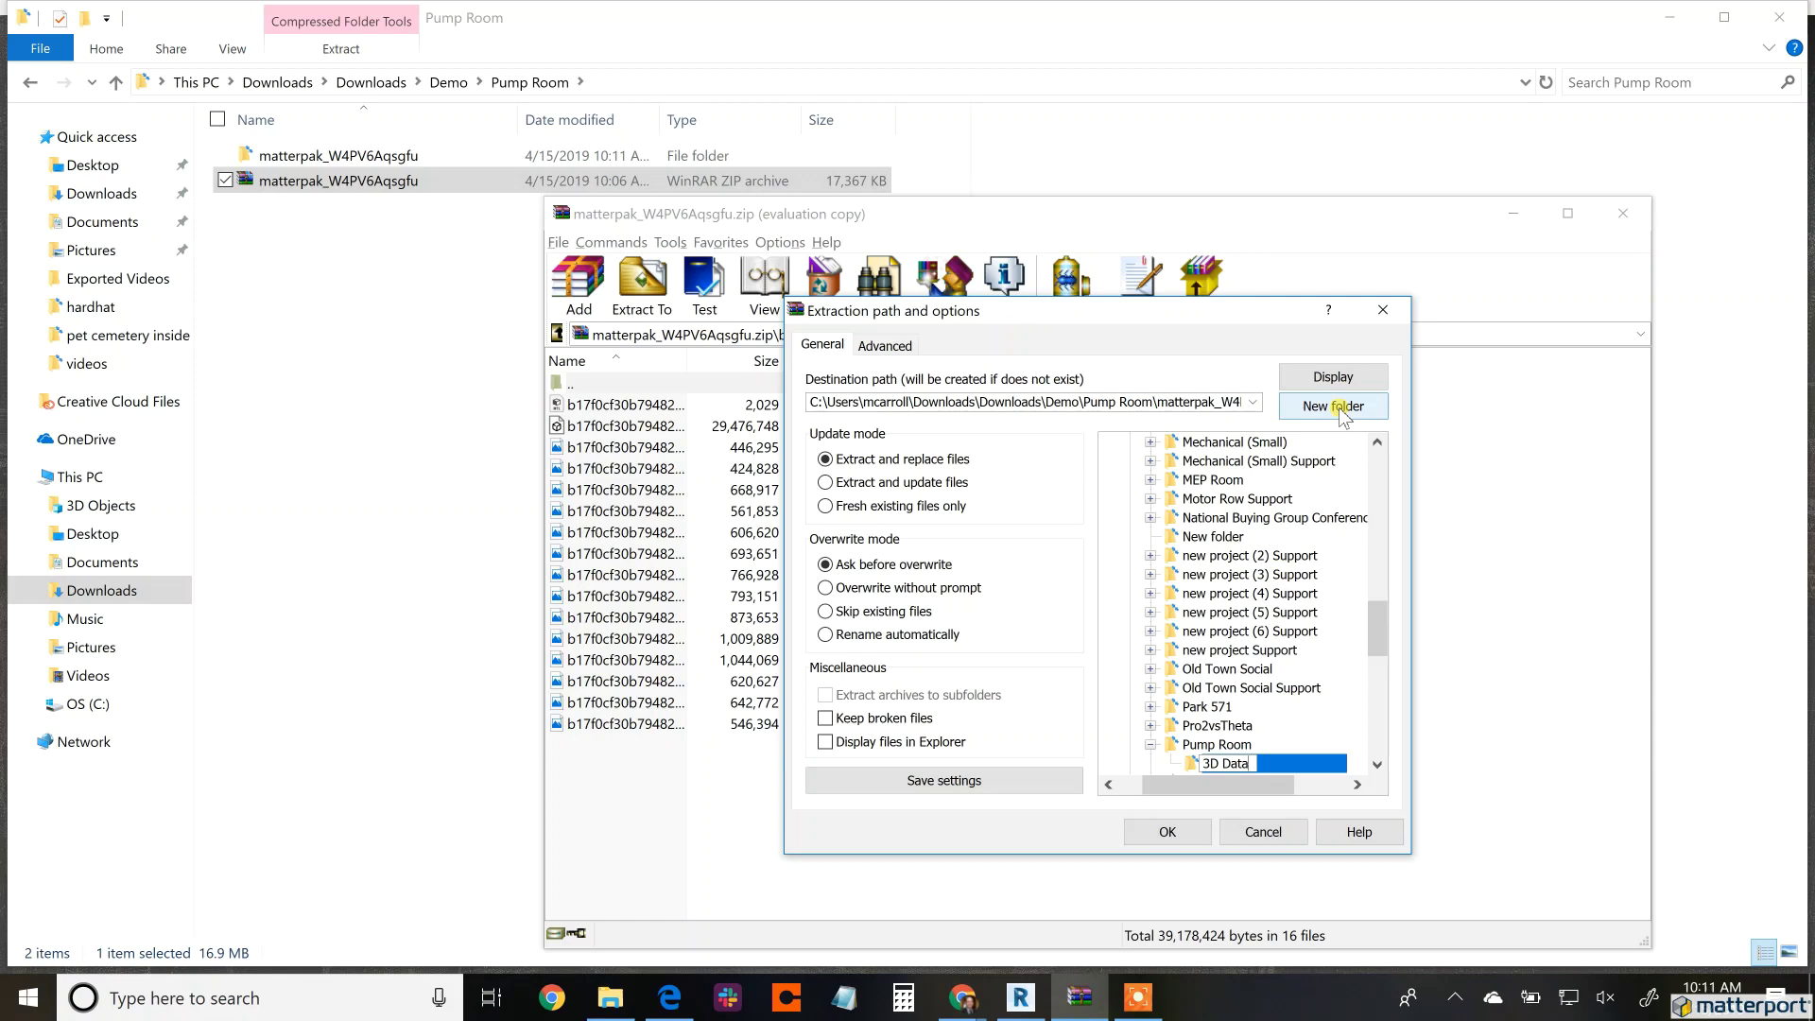
key(Return)
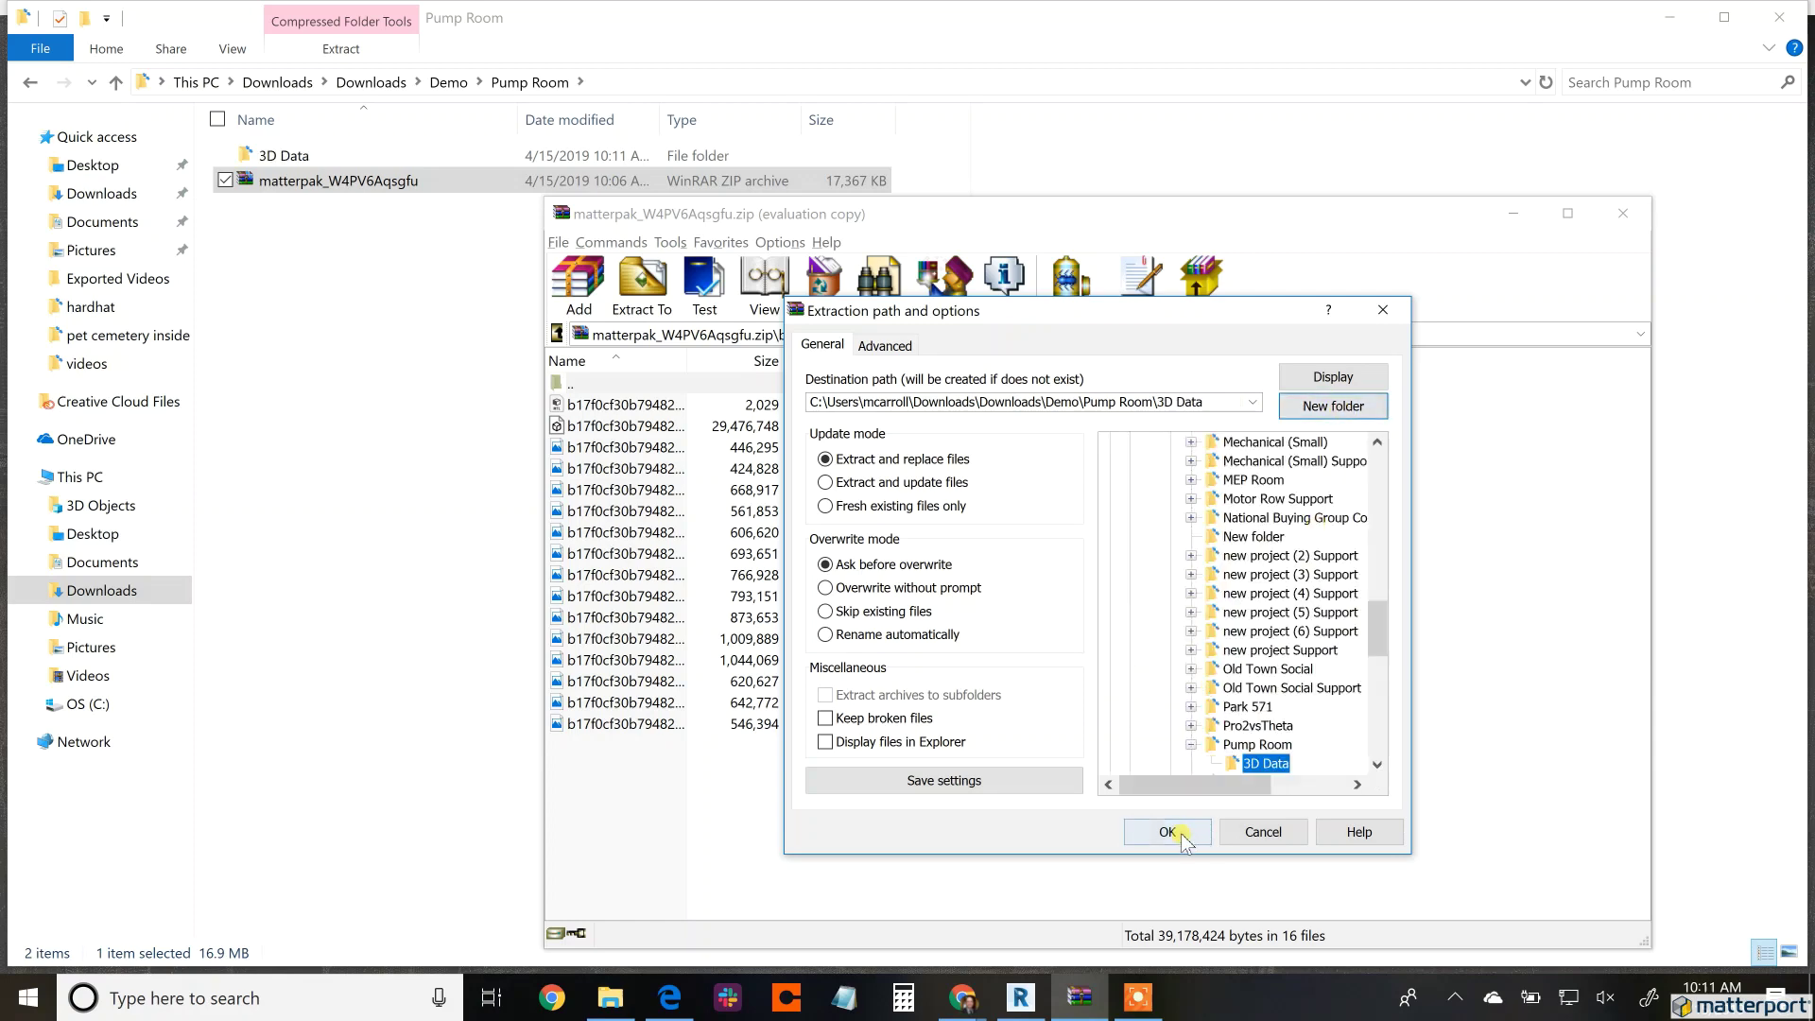
click(1169, 832)
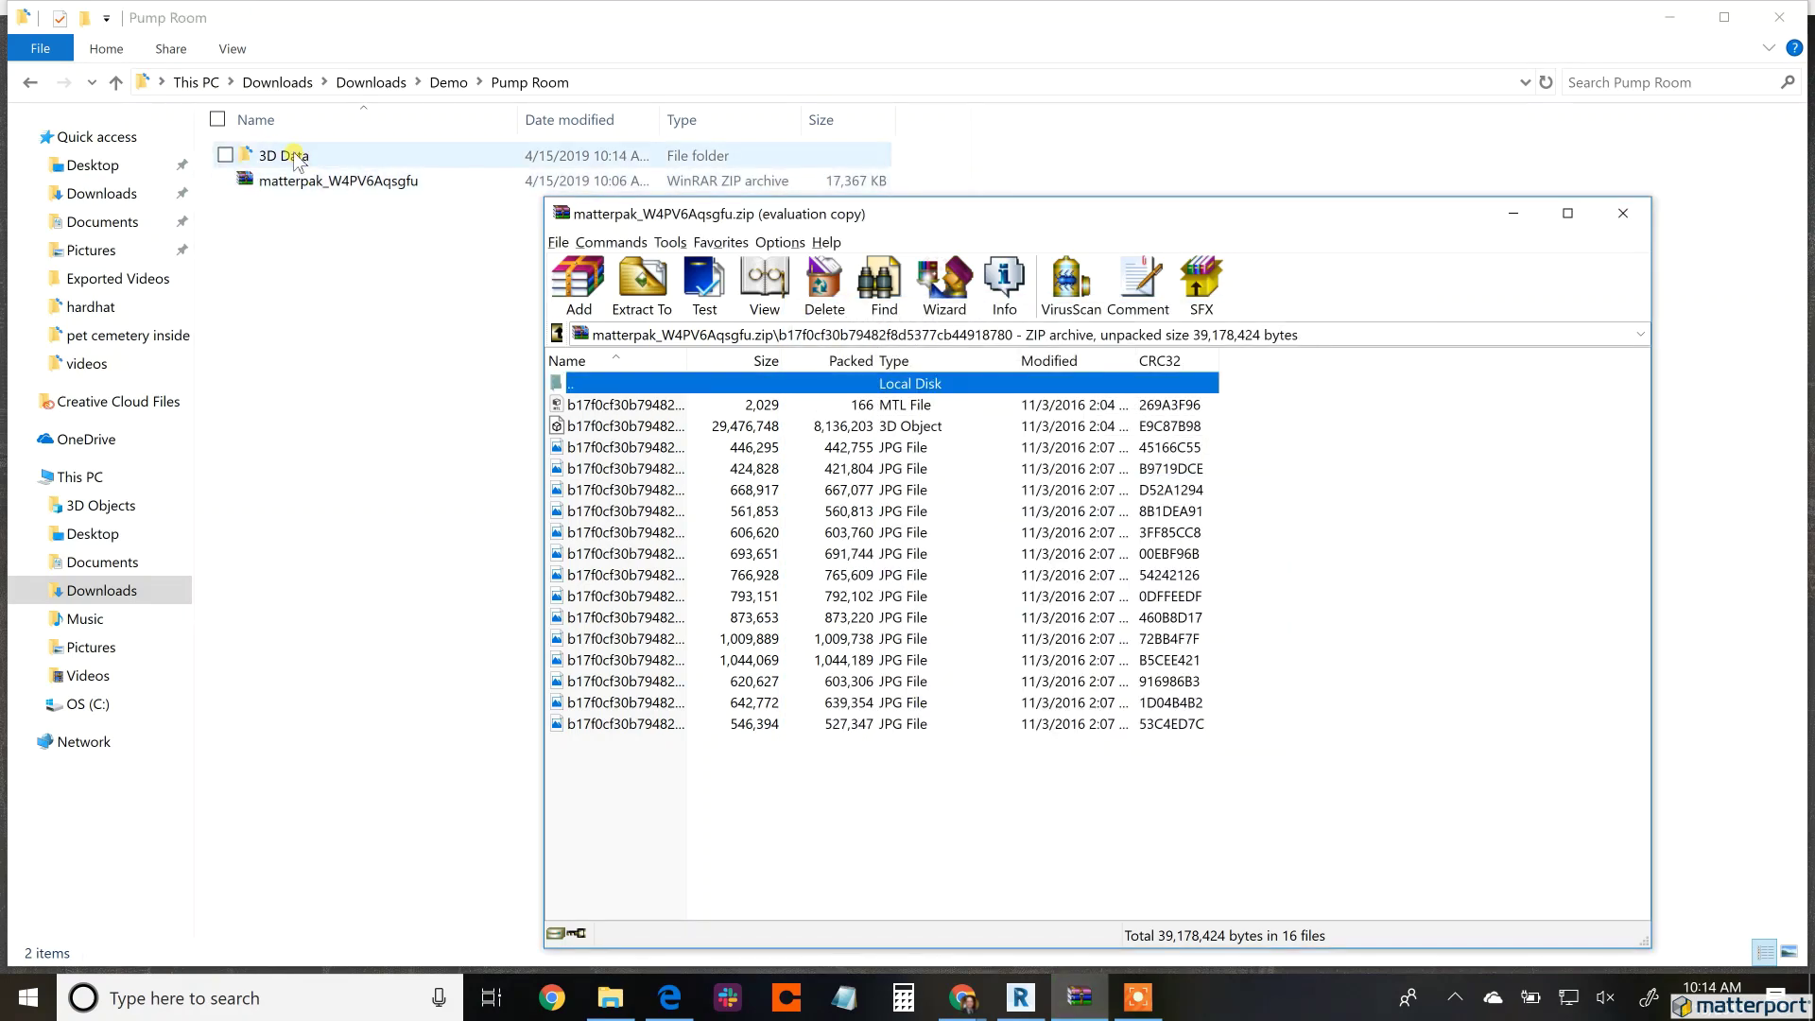
Open the 3D Data folder and preview the texture images, colour plans and OBJ model.
click(296, 159)
double_click(294, 154)
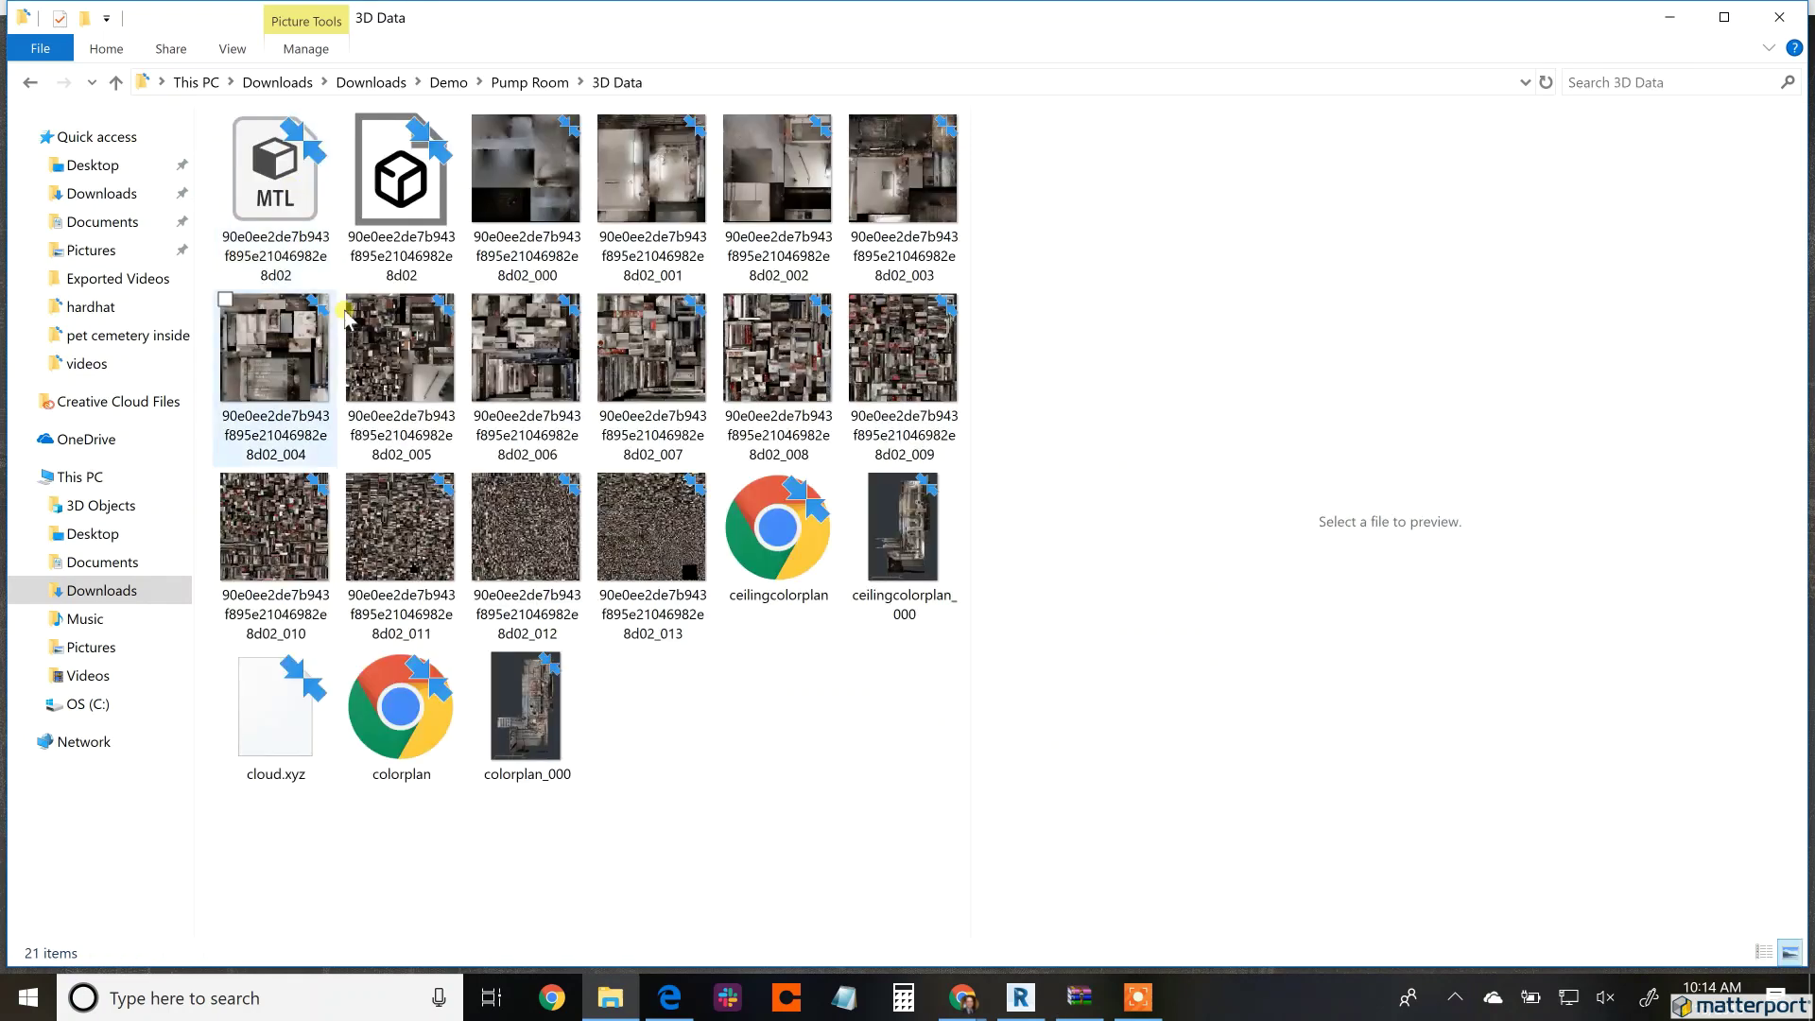
click(543, 373)
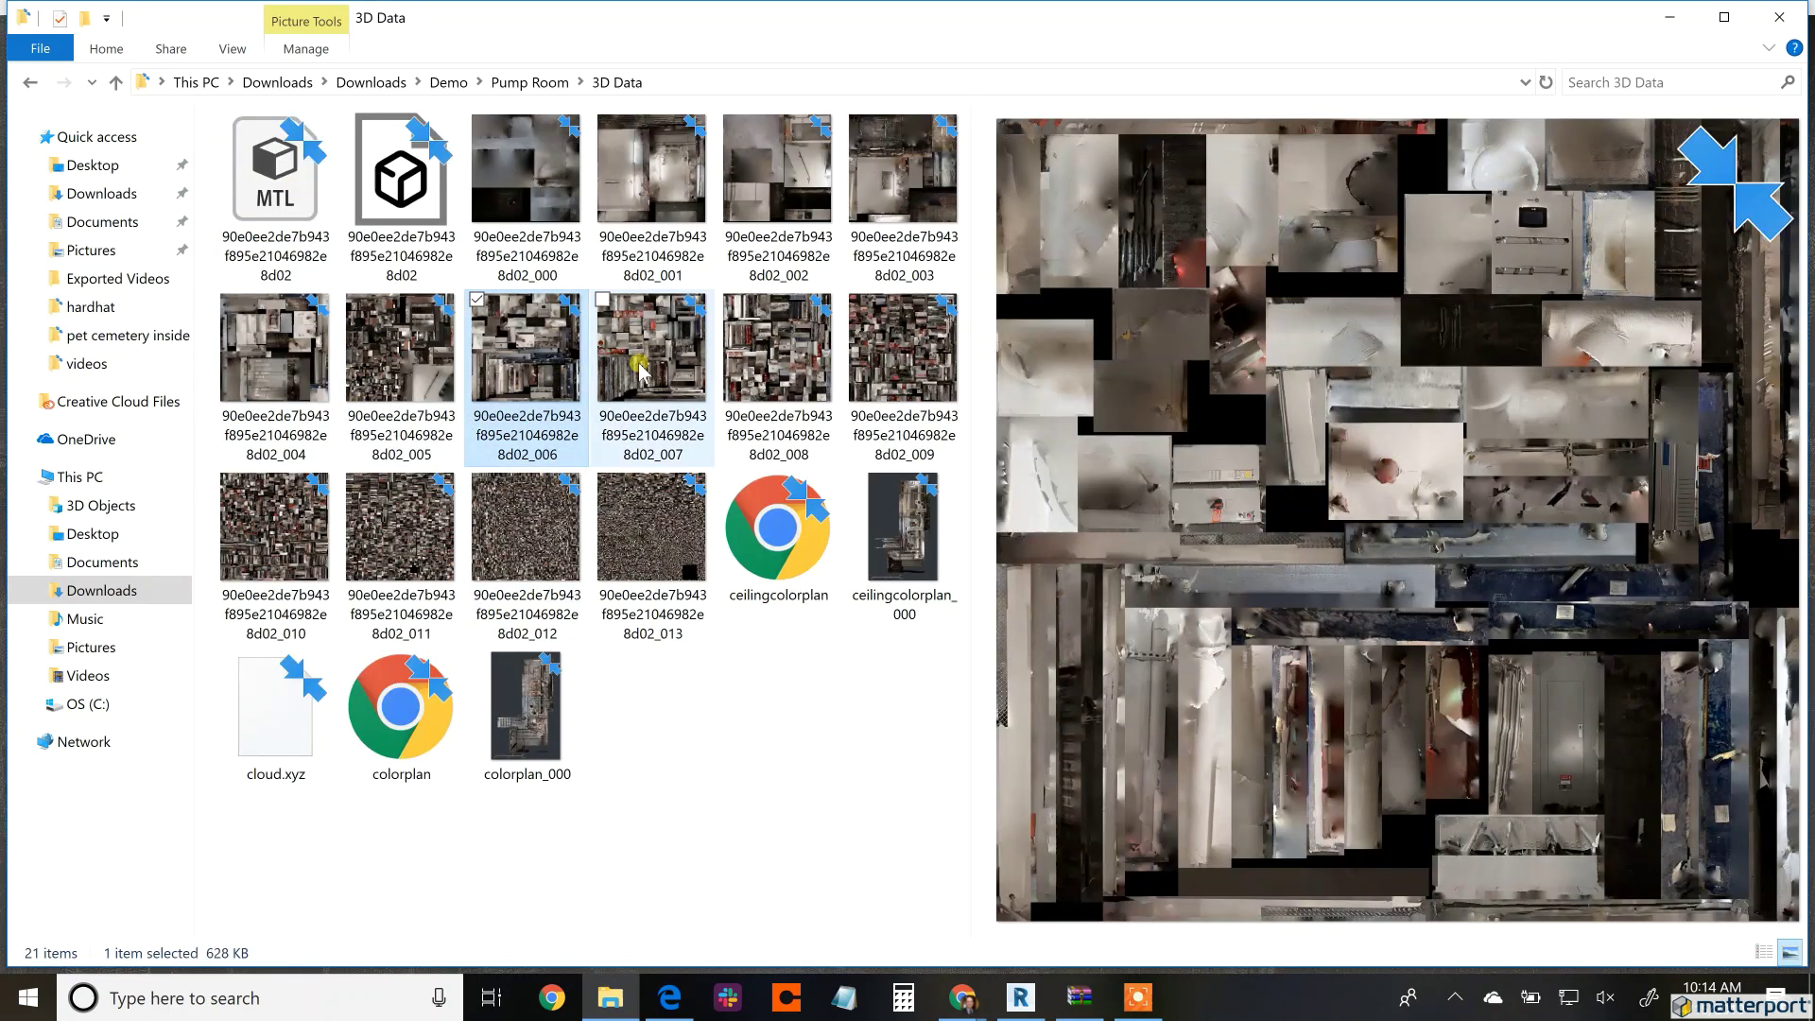
click(778, 206)
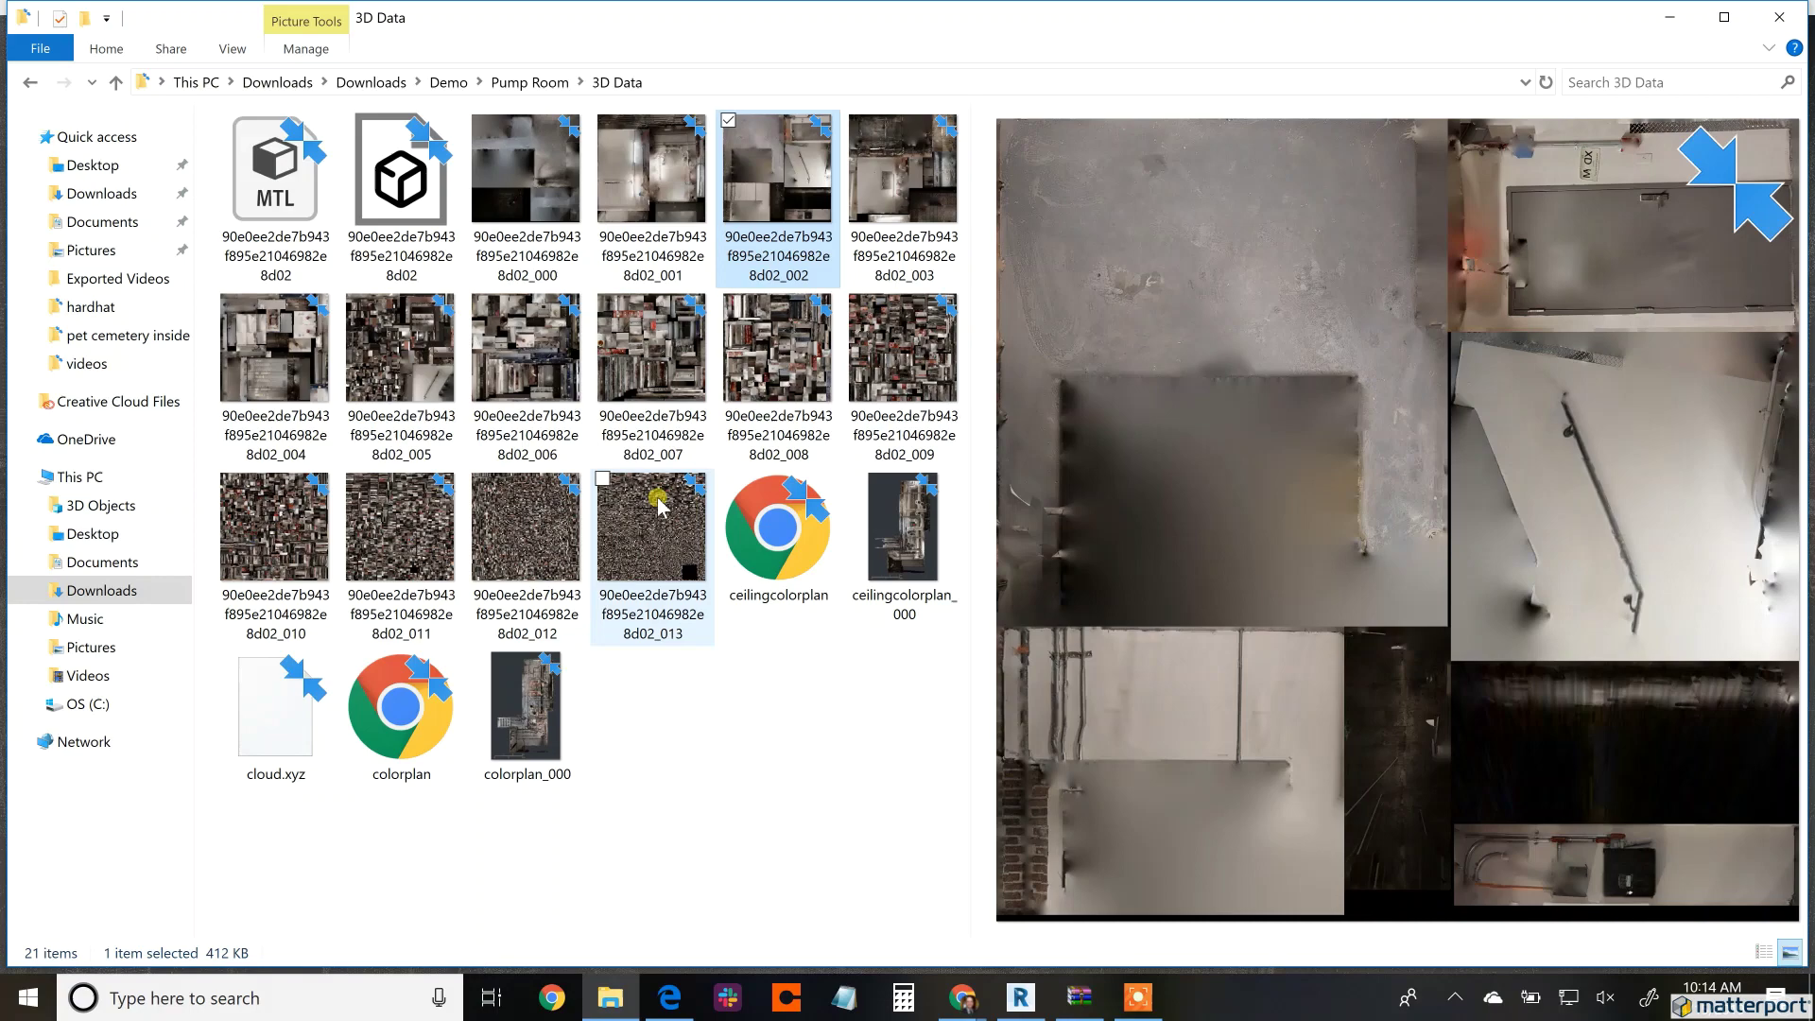
click(544, 534)
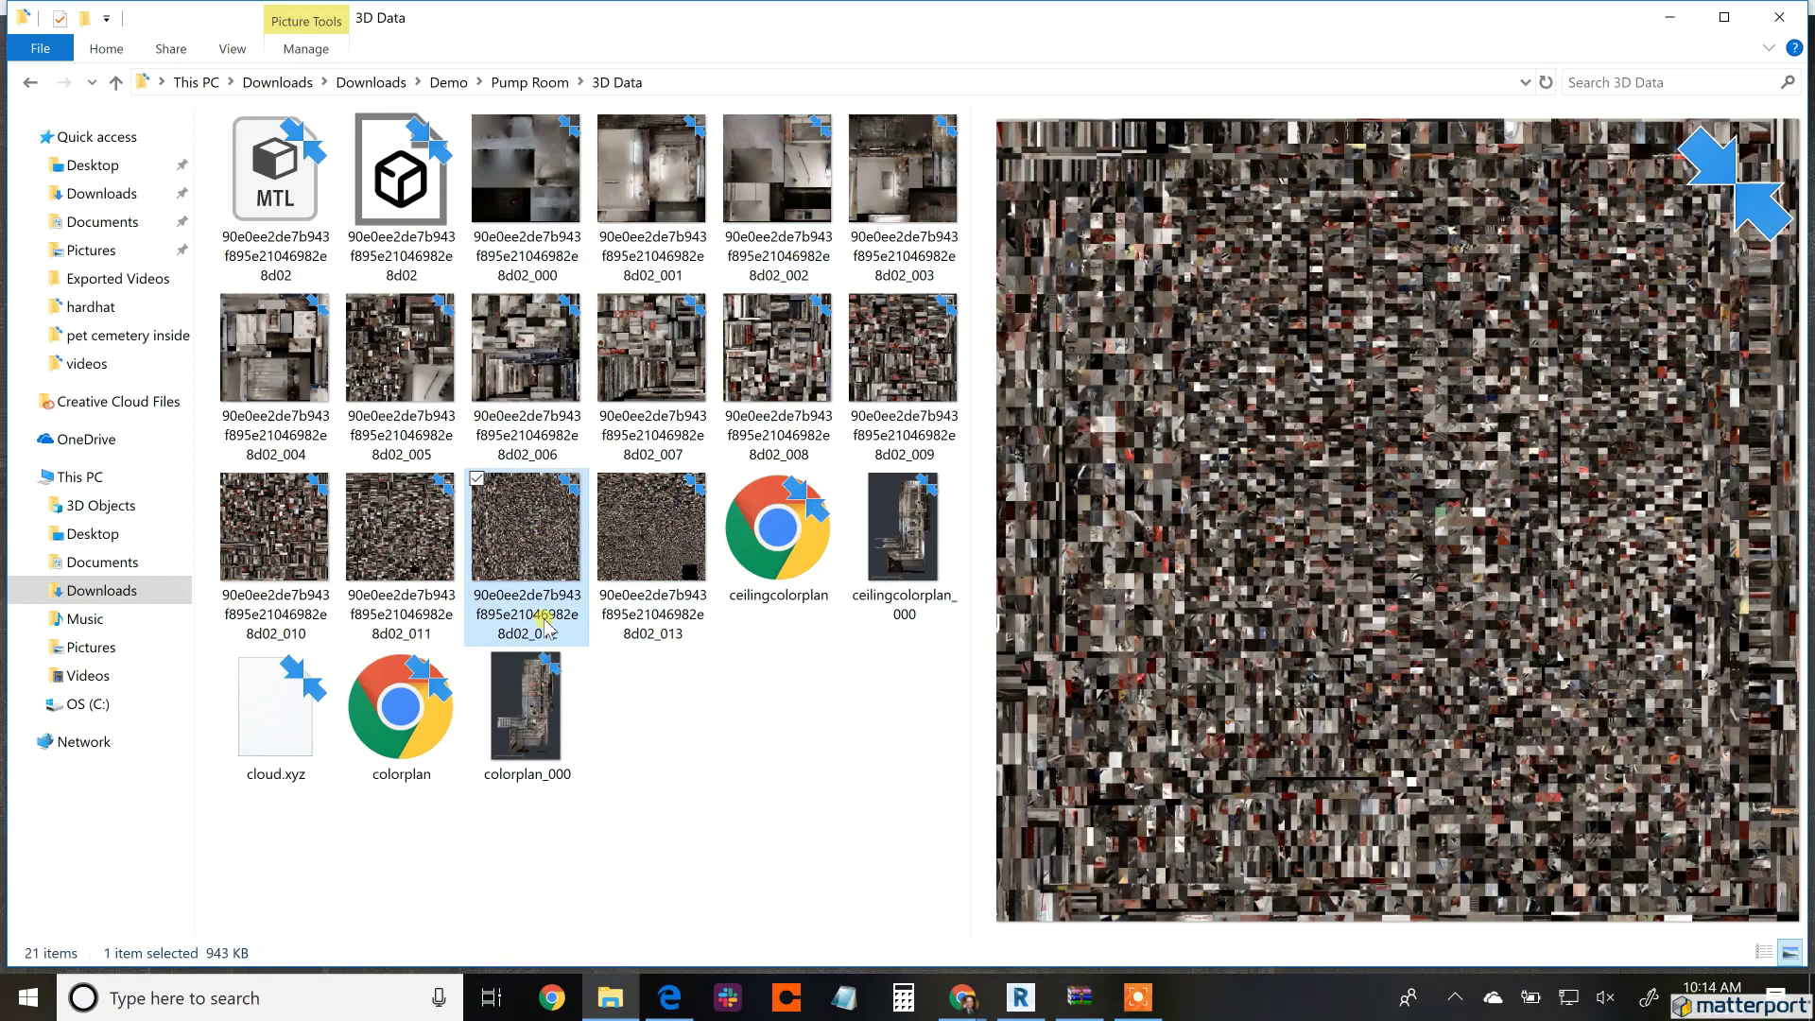
click(541, 701)
click(877, 554)
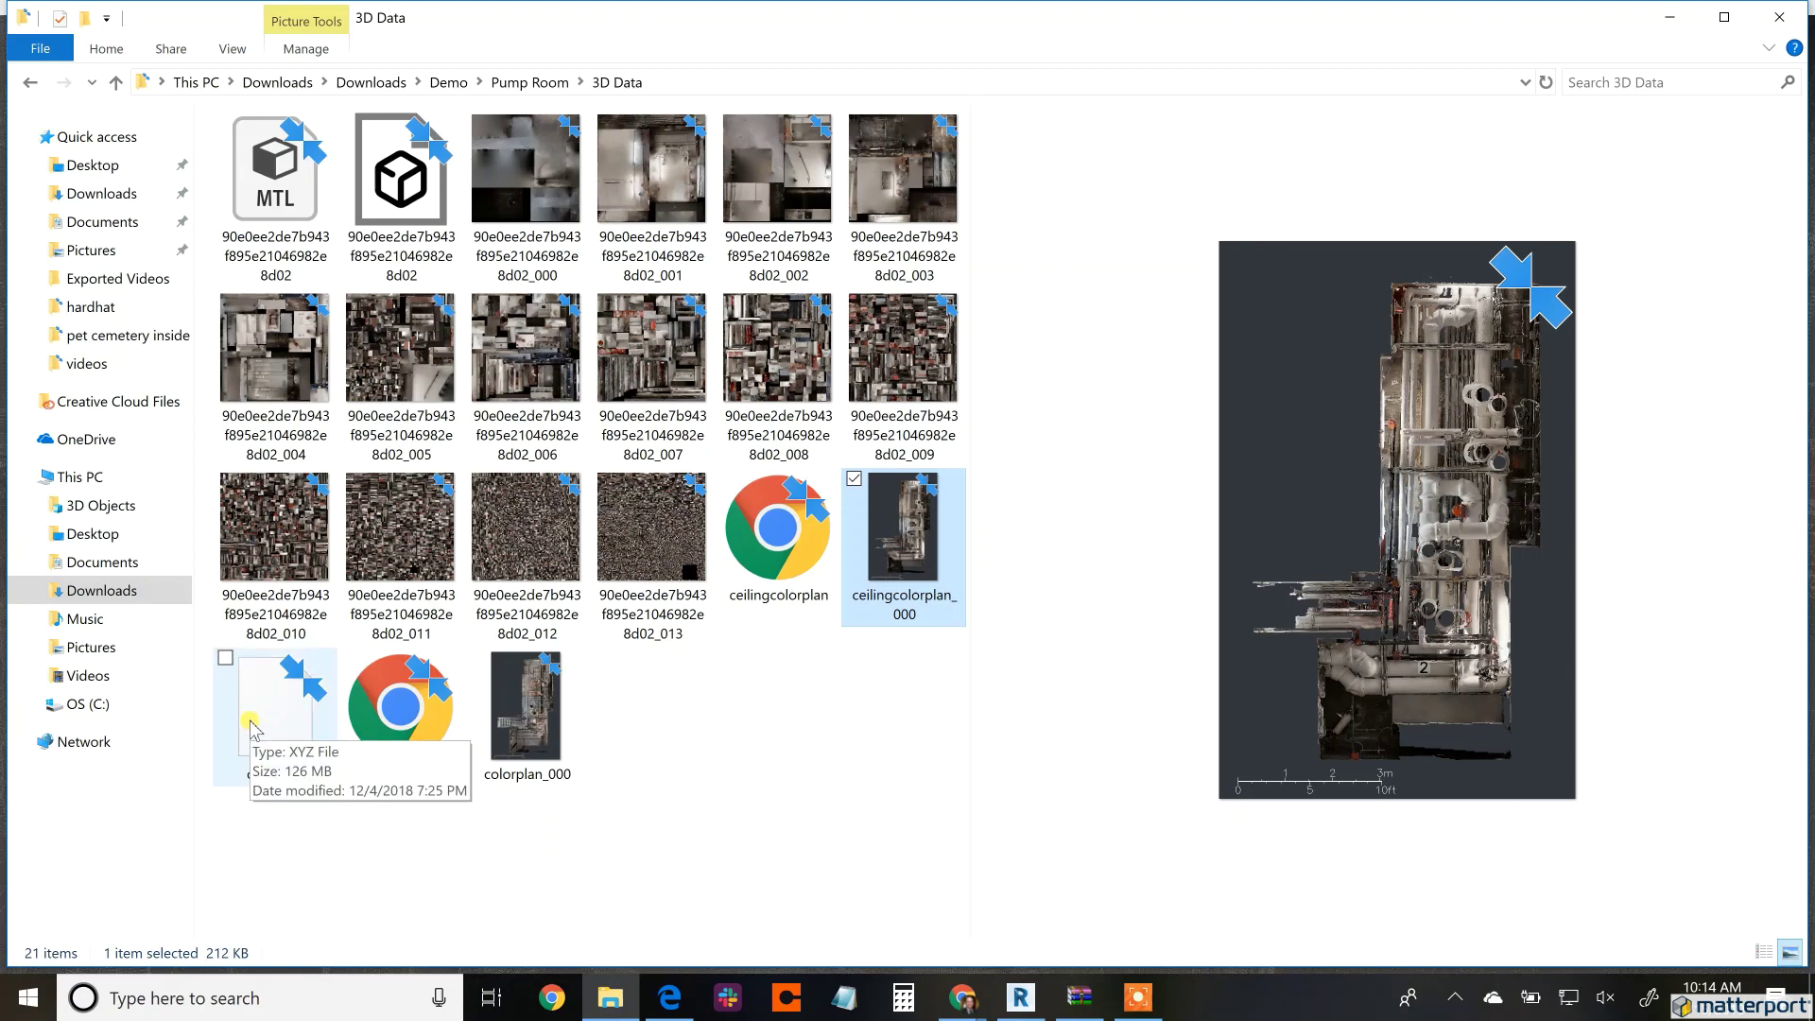
click(431, 236)
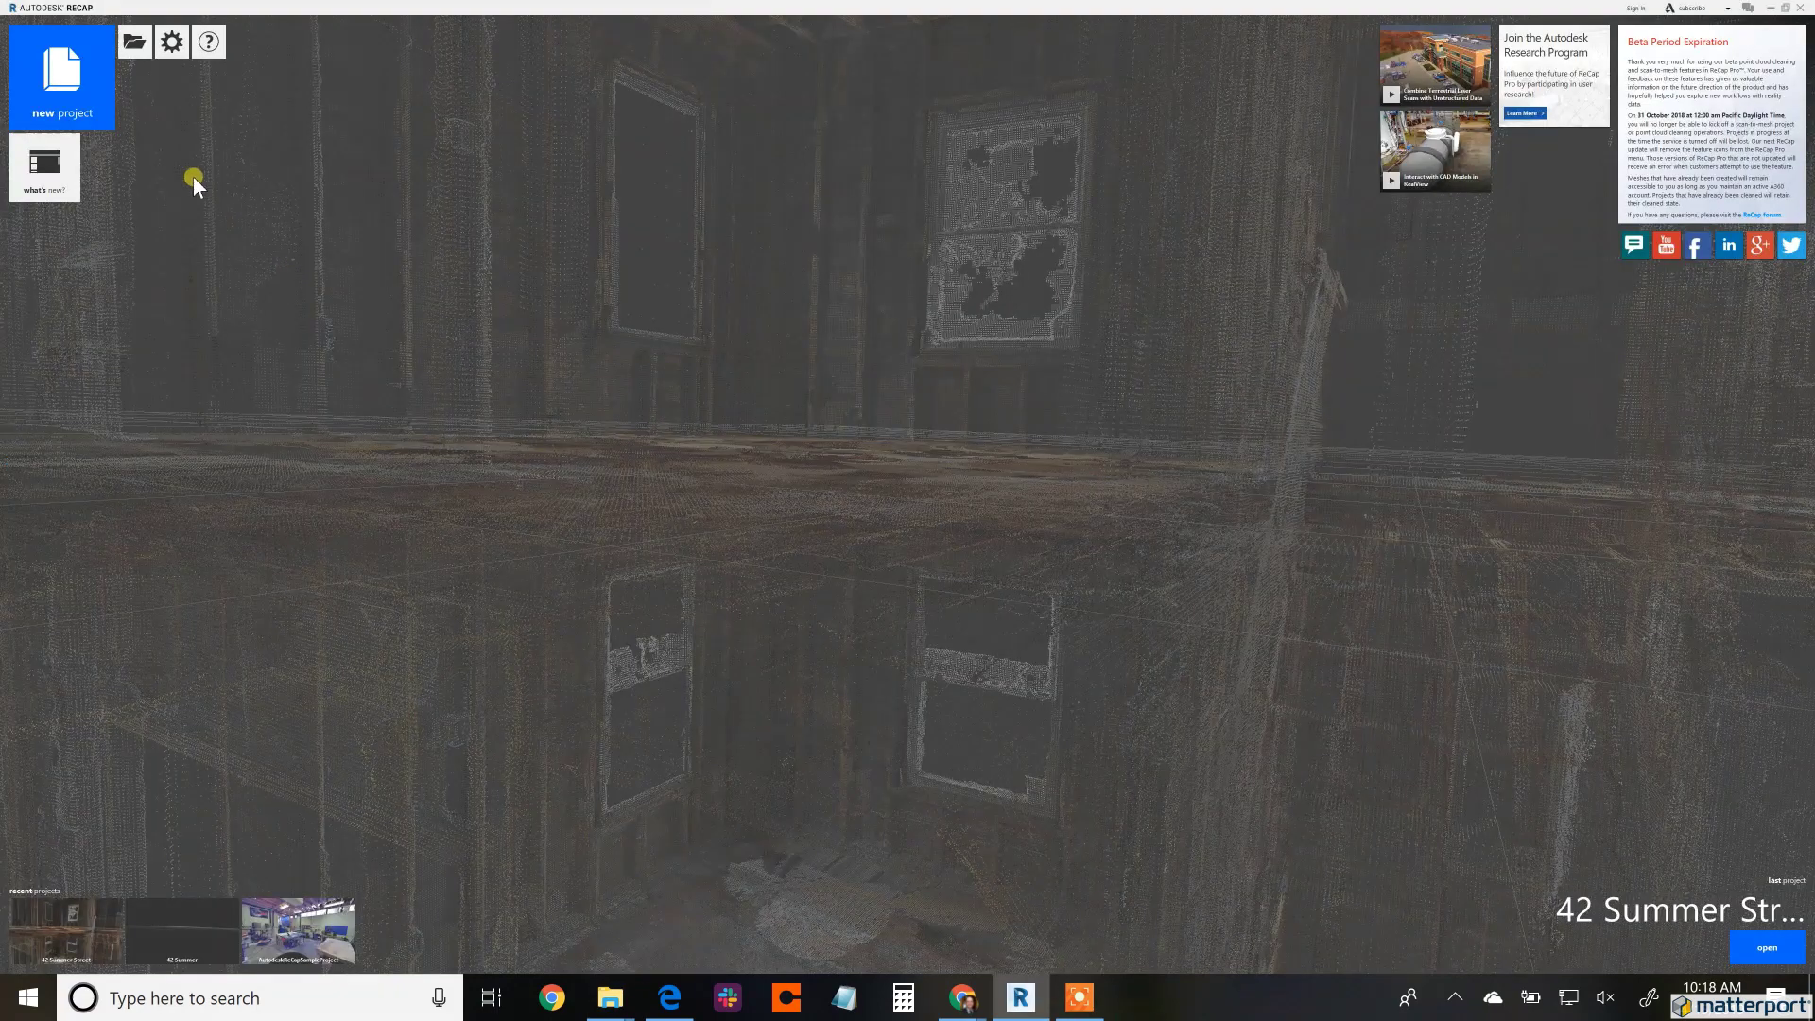
Start a new ReCap project for importing a point cloud.
click(100, 125)
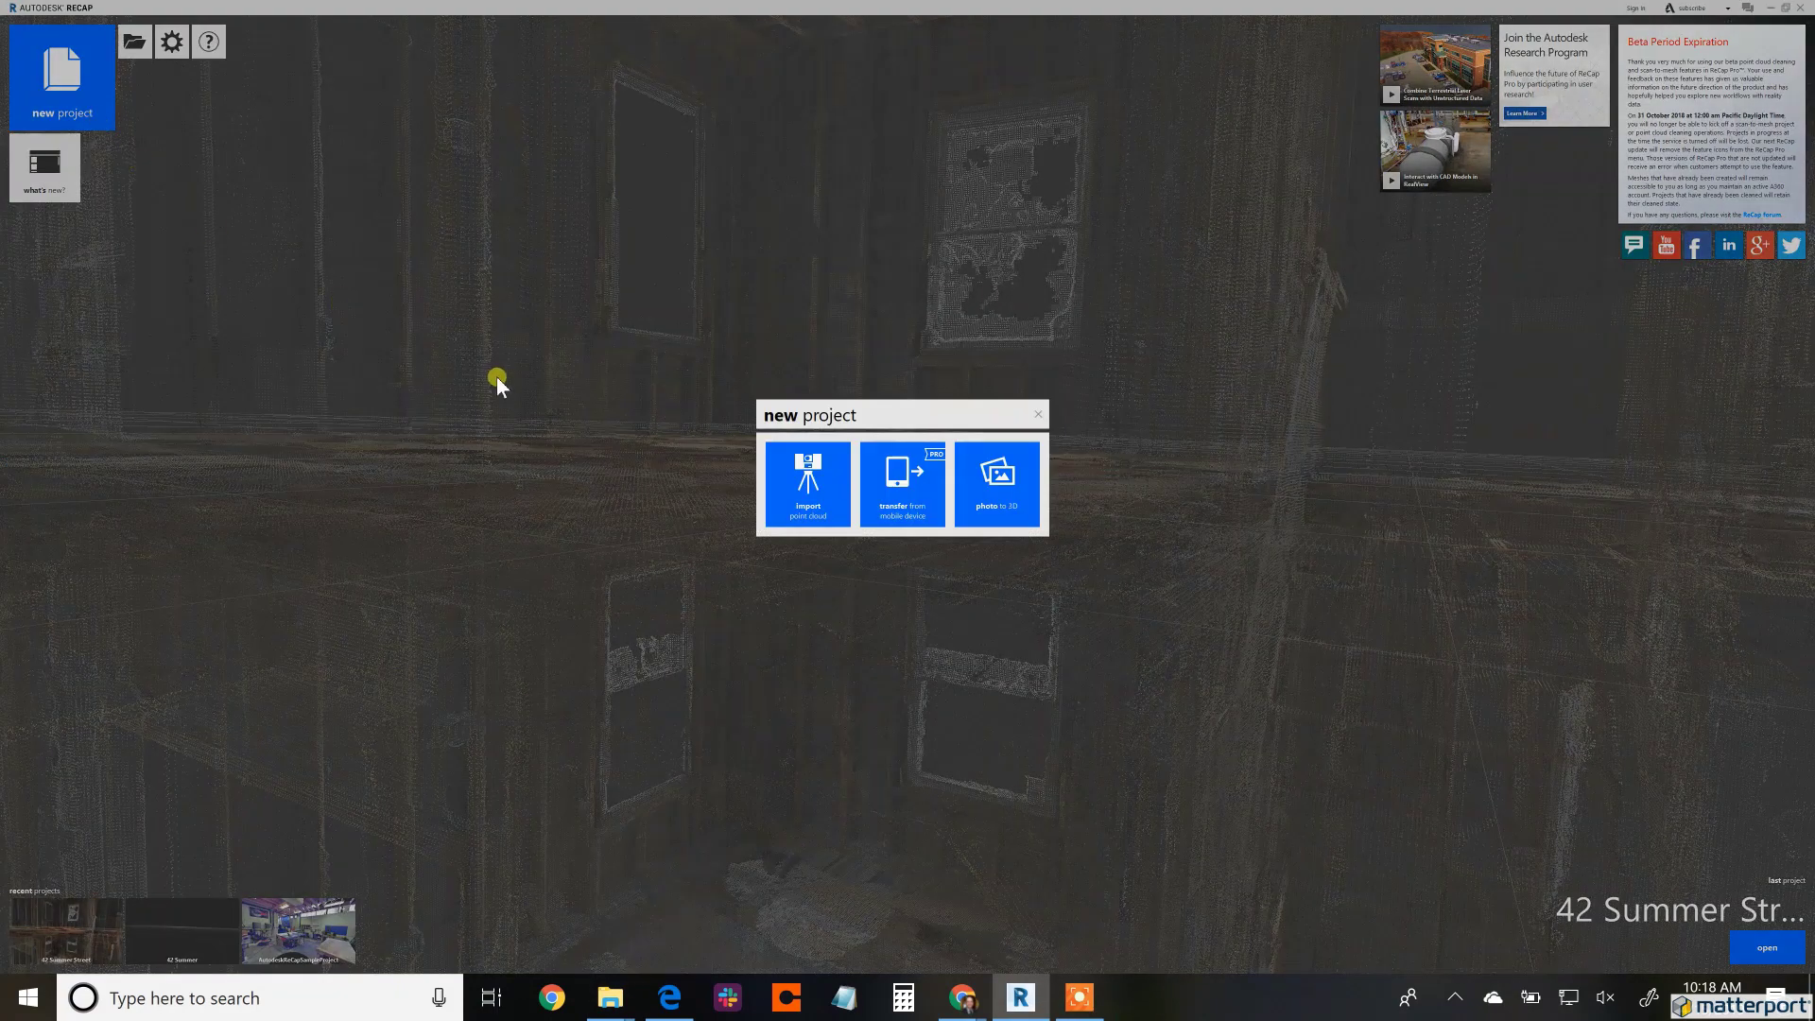
click(792, 495)
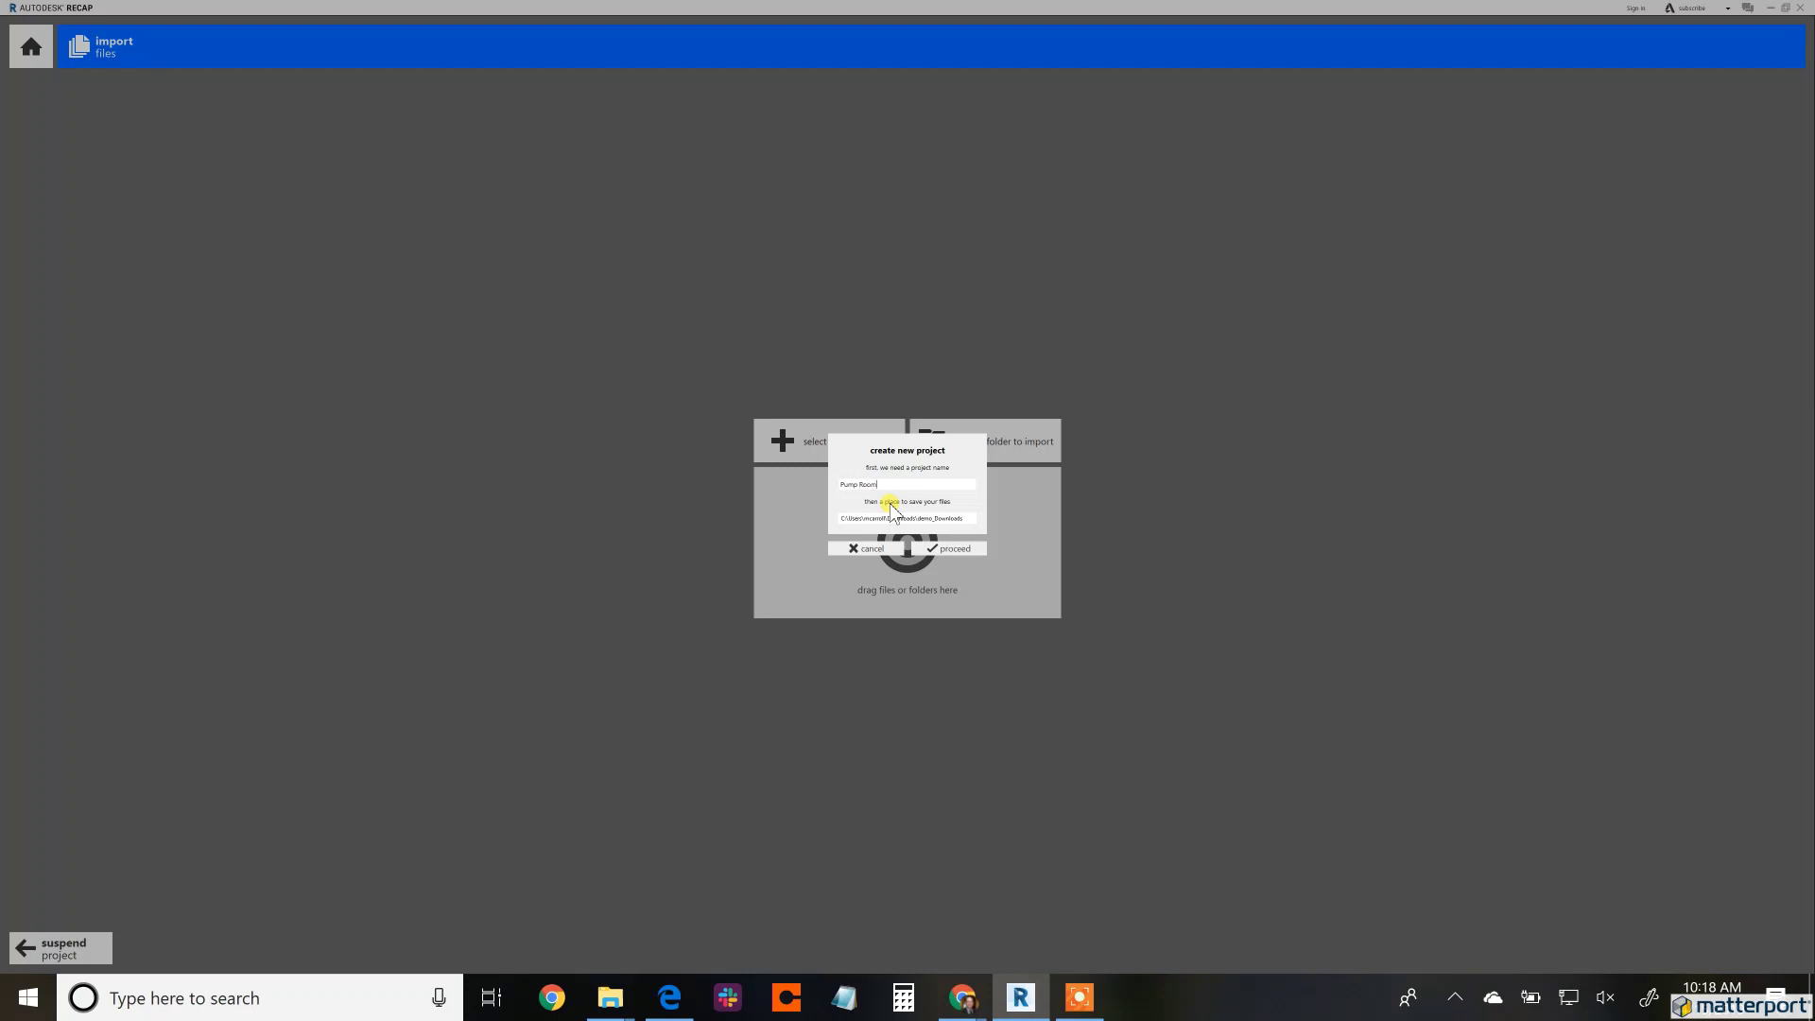
Create the Pump Room project and select Downloads\Downloads\Demo\Pump Room\3D Data for import.
click(955, 549)
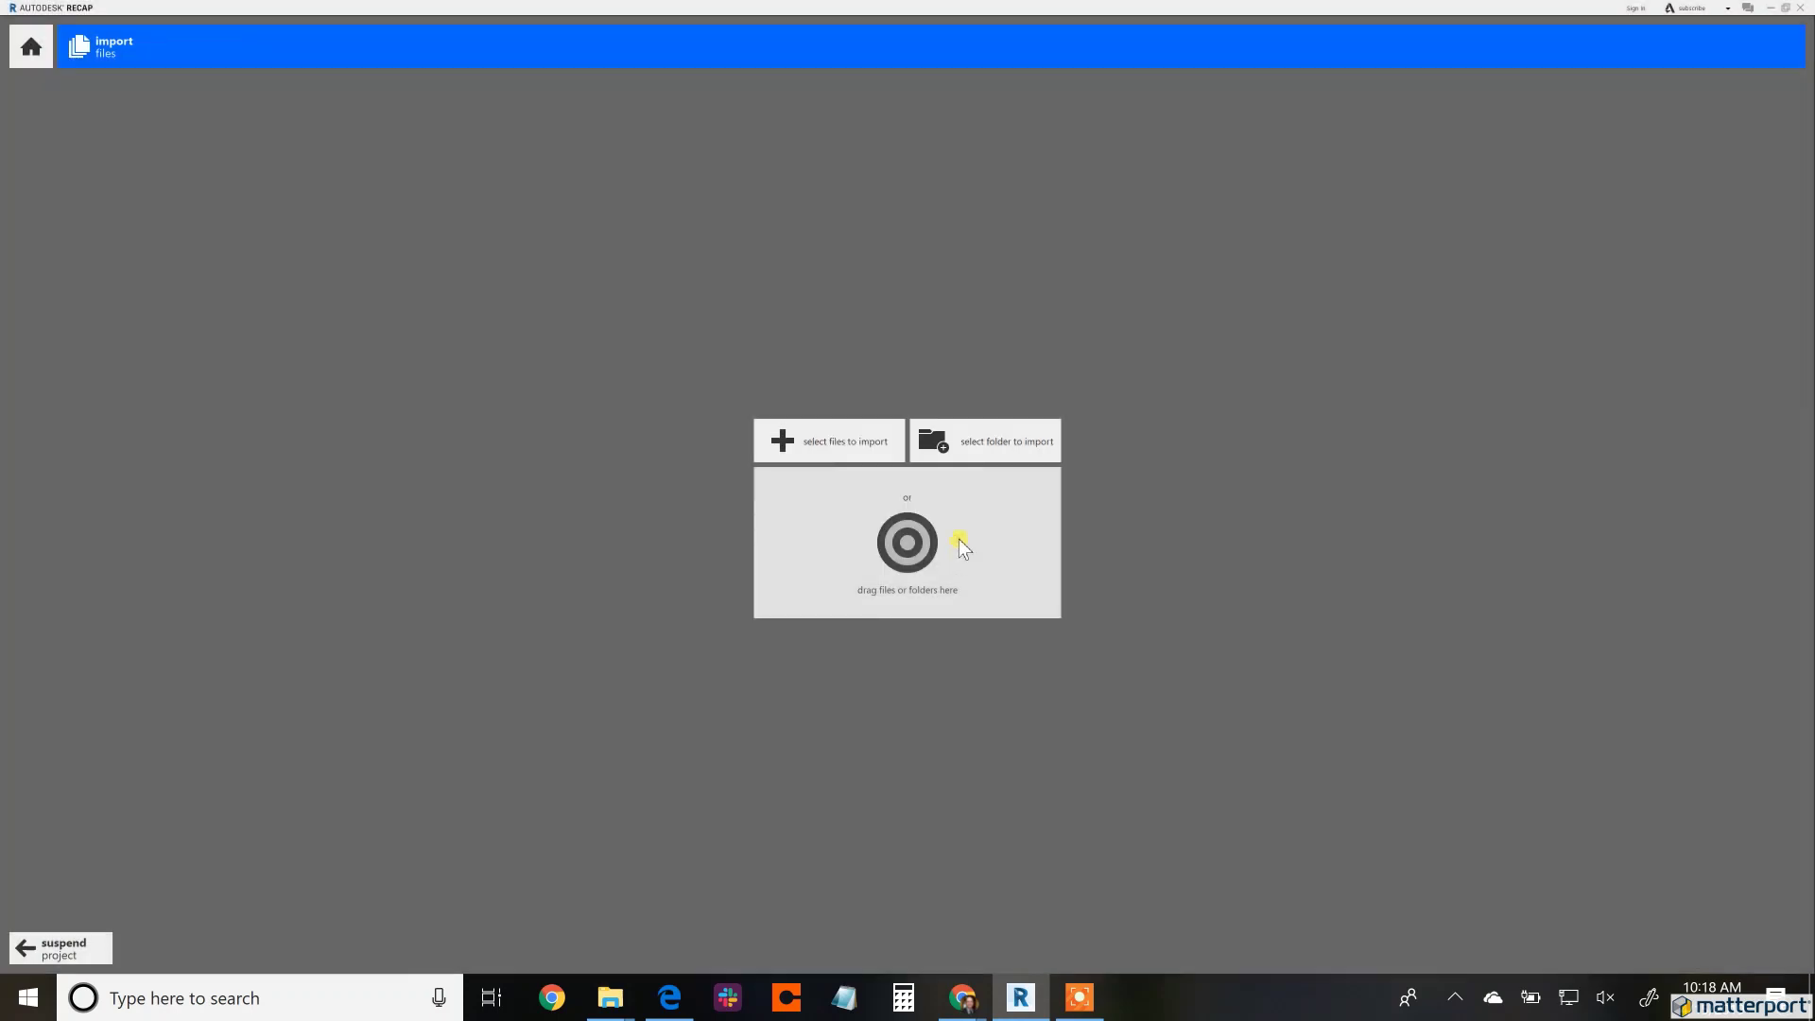
click(1000, 444)
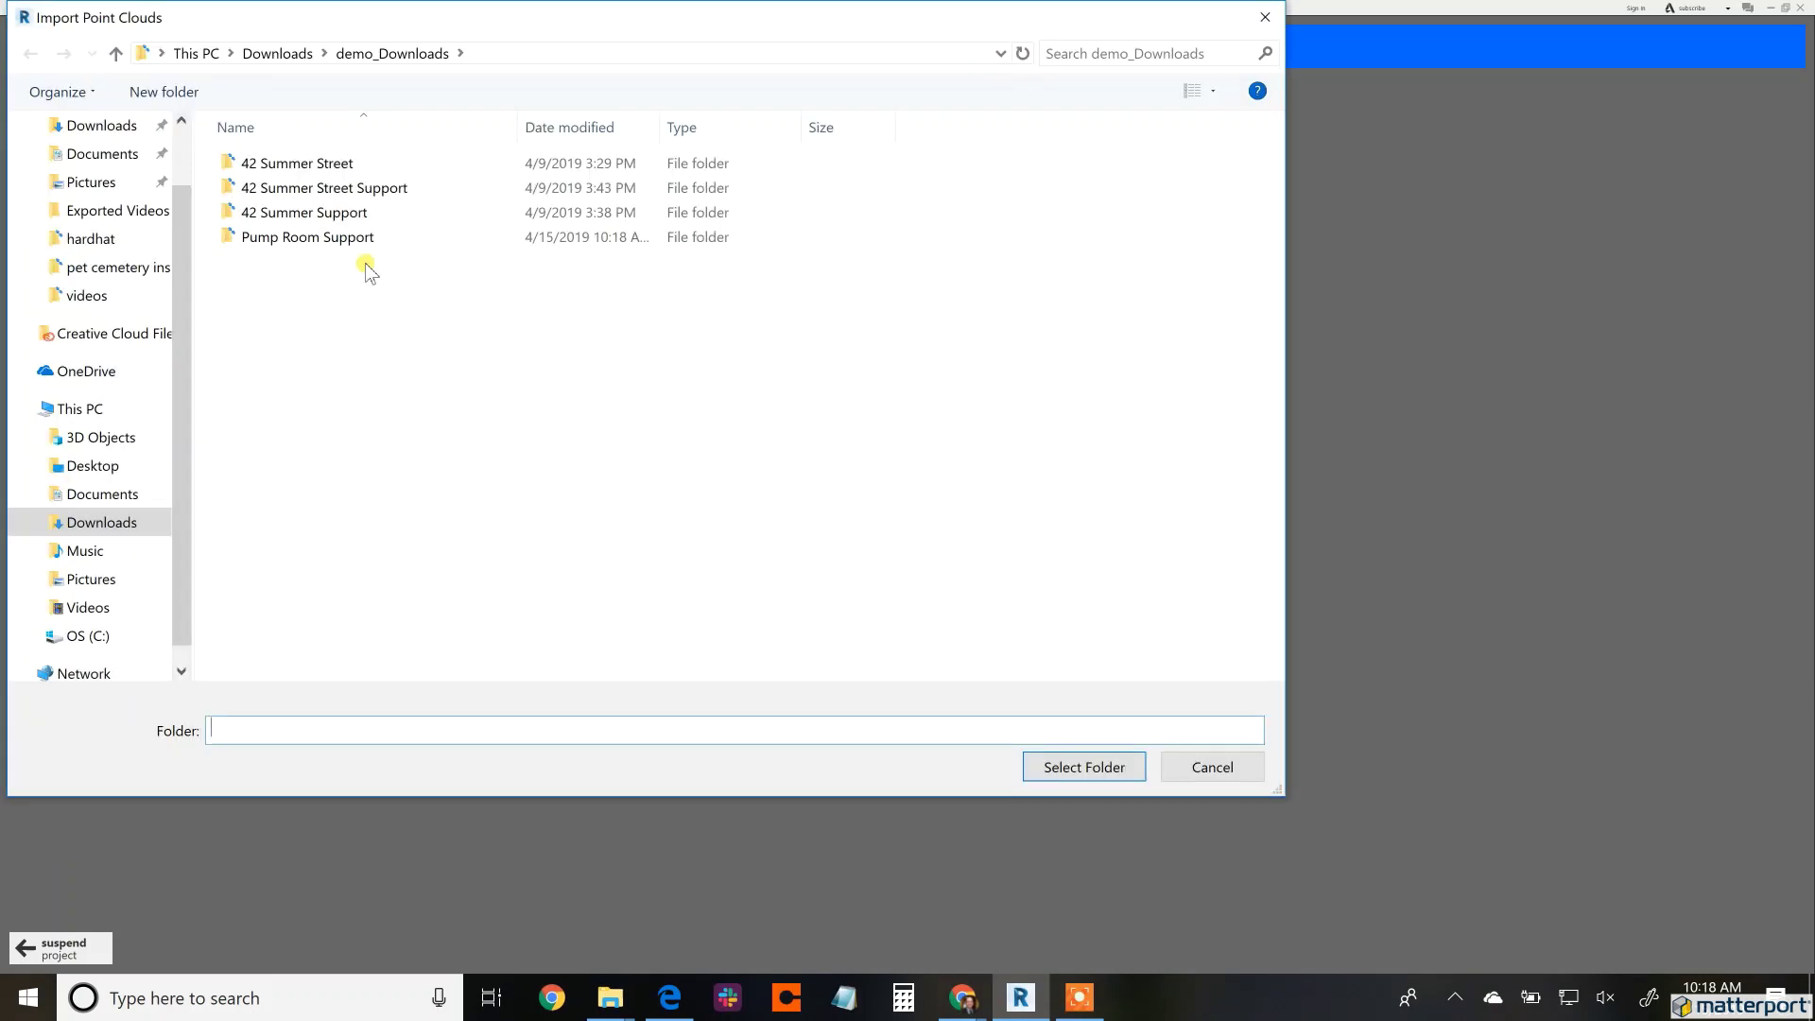
click(116, 54)
click(116, 54)
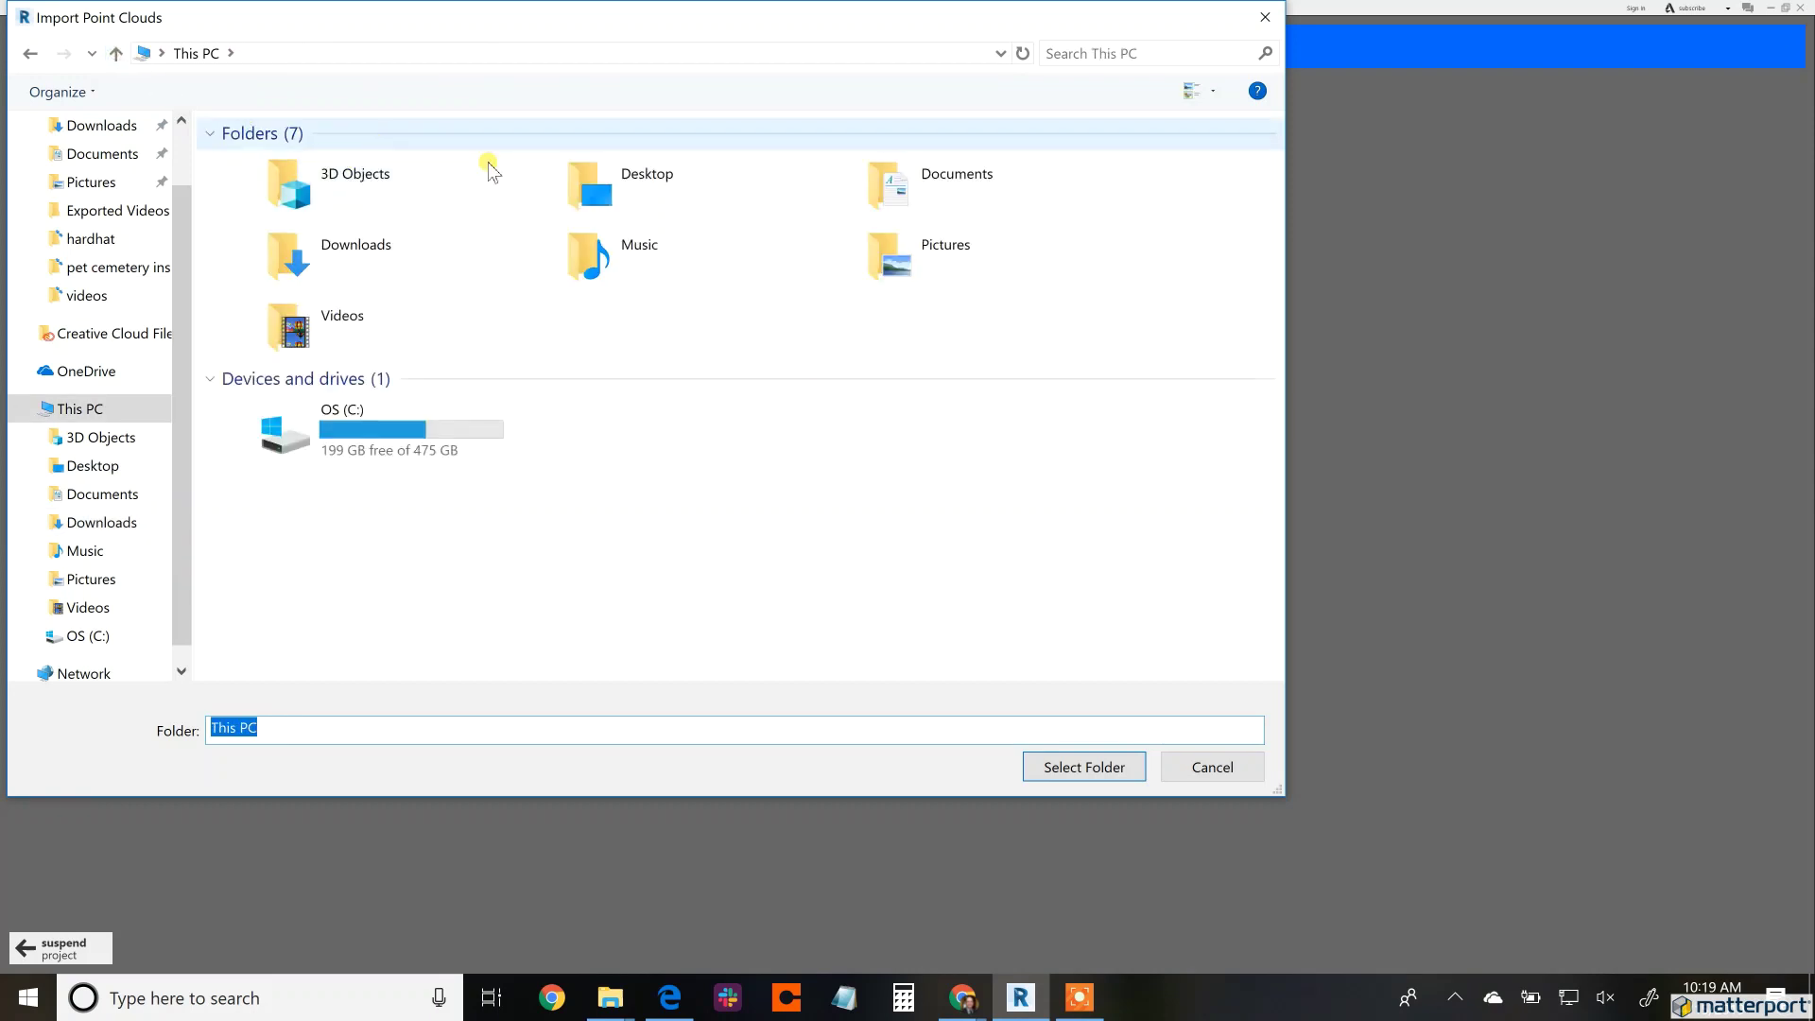
double_click(367, 254)
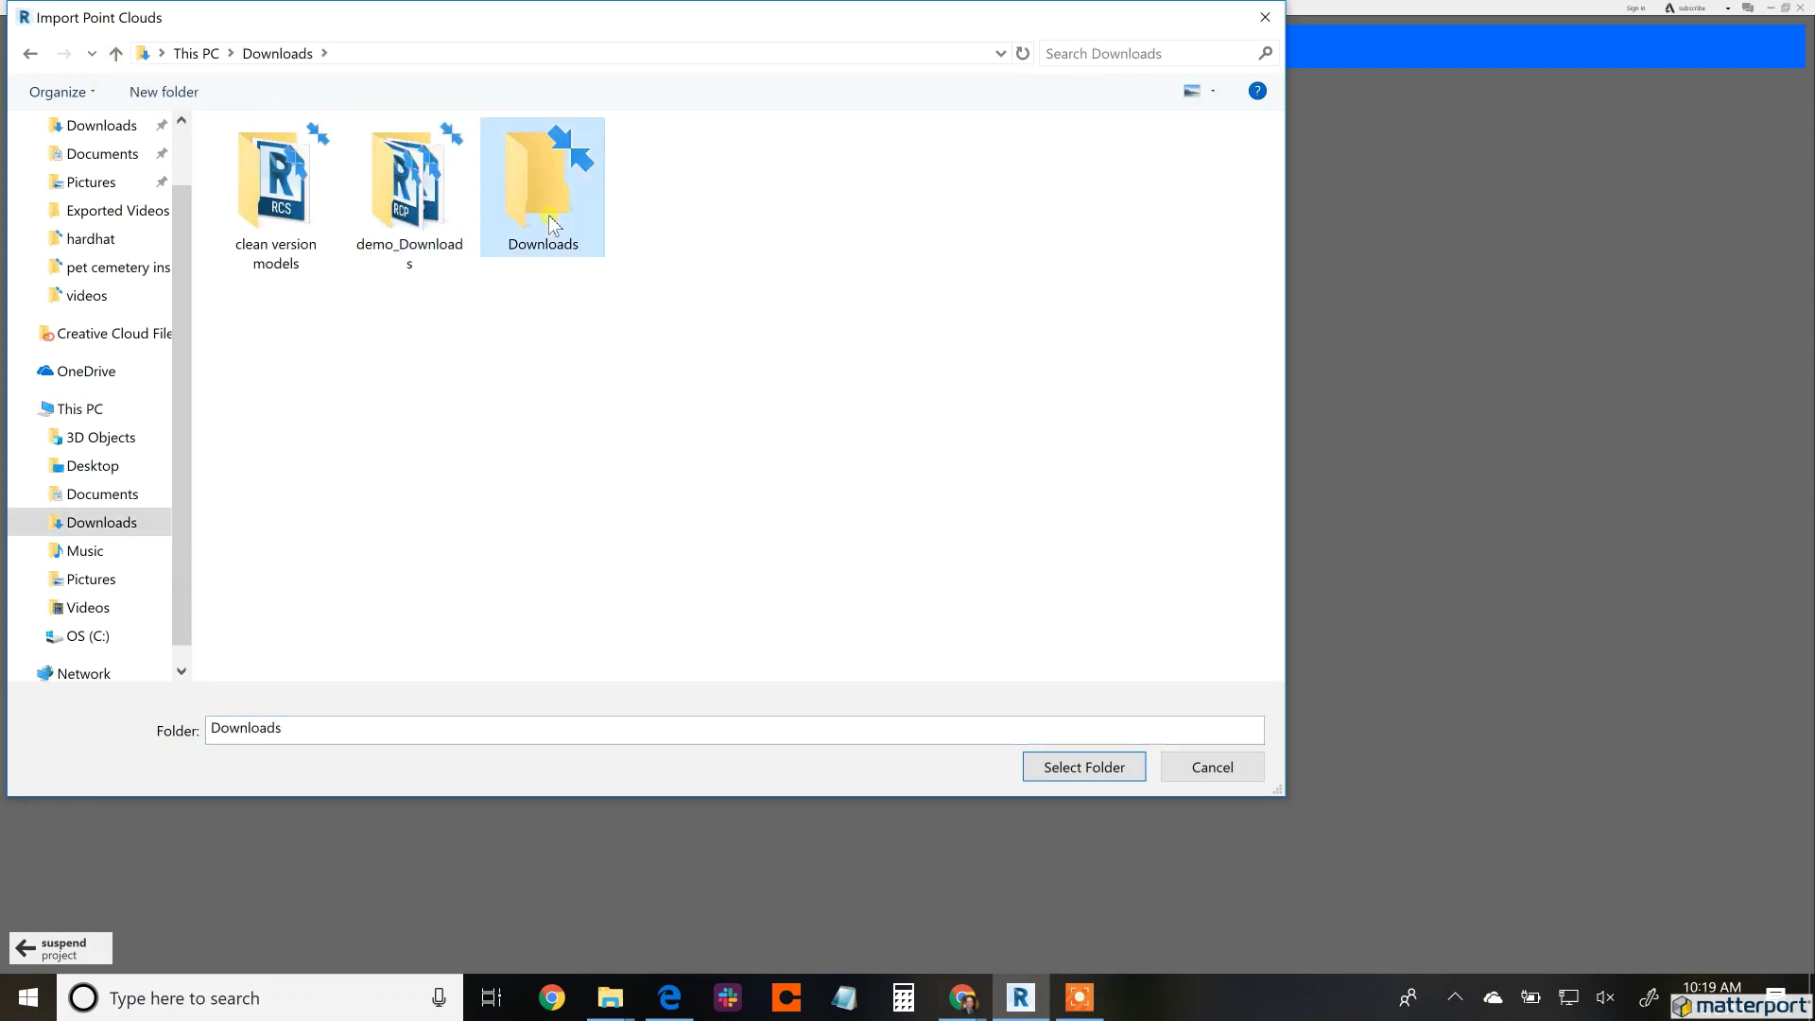
double_click(553, 225)
double_click(922, 217)
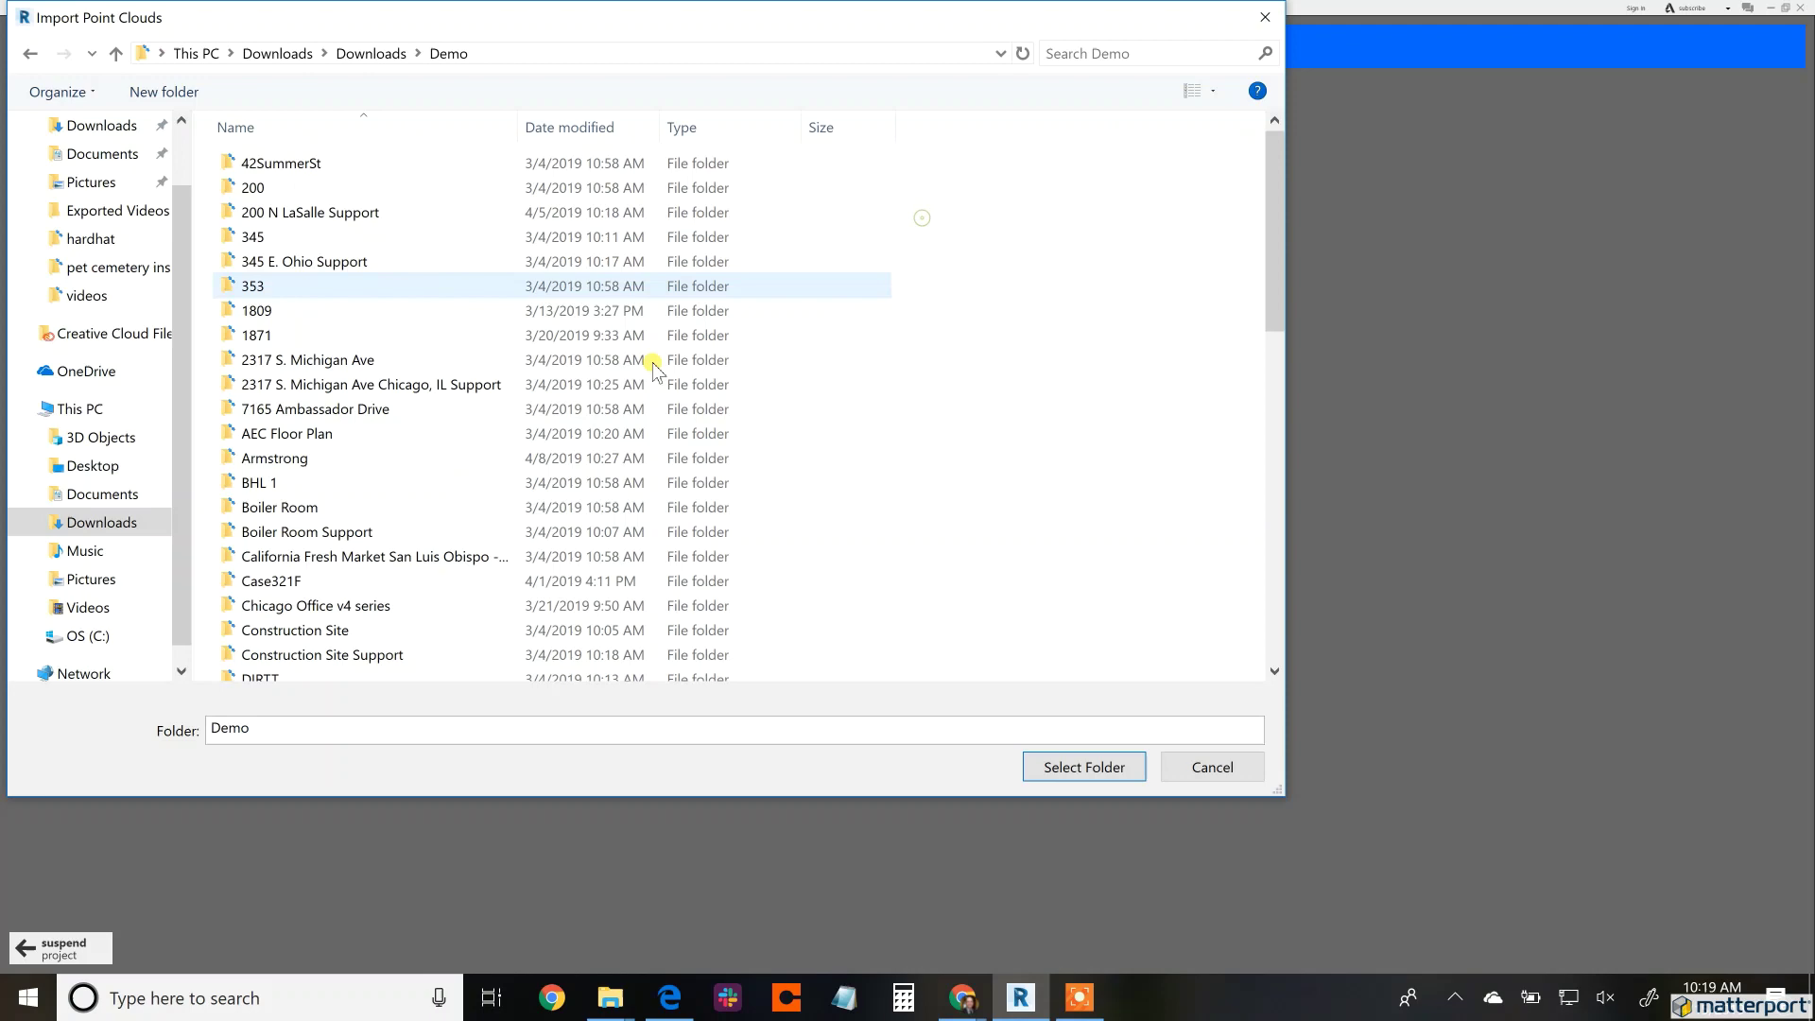
scroll(406, 473, down, 15)
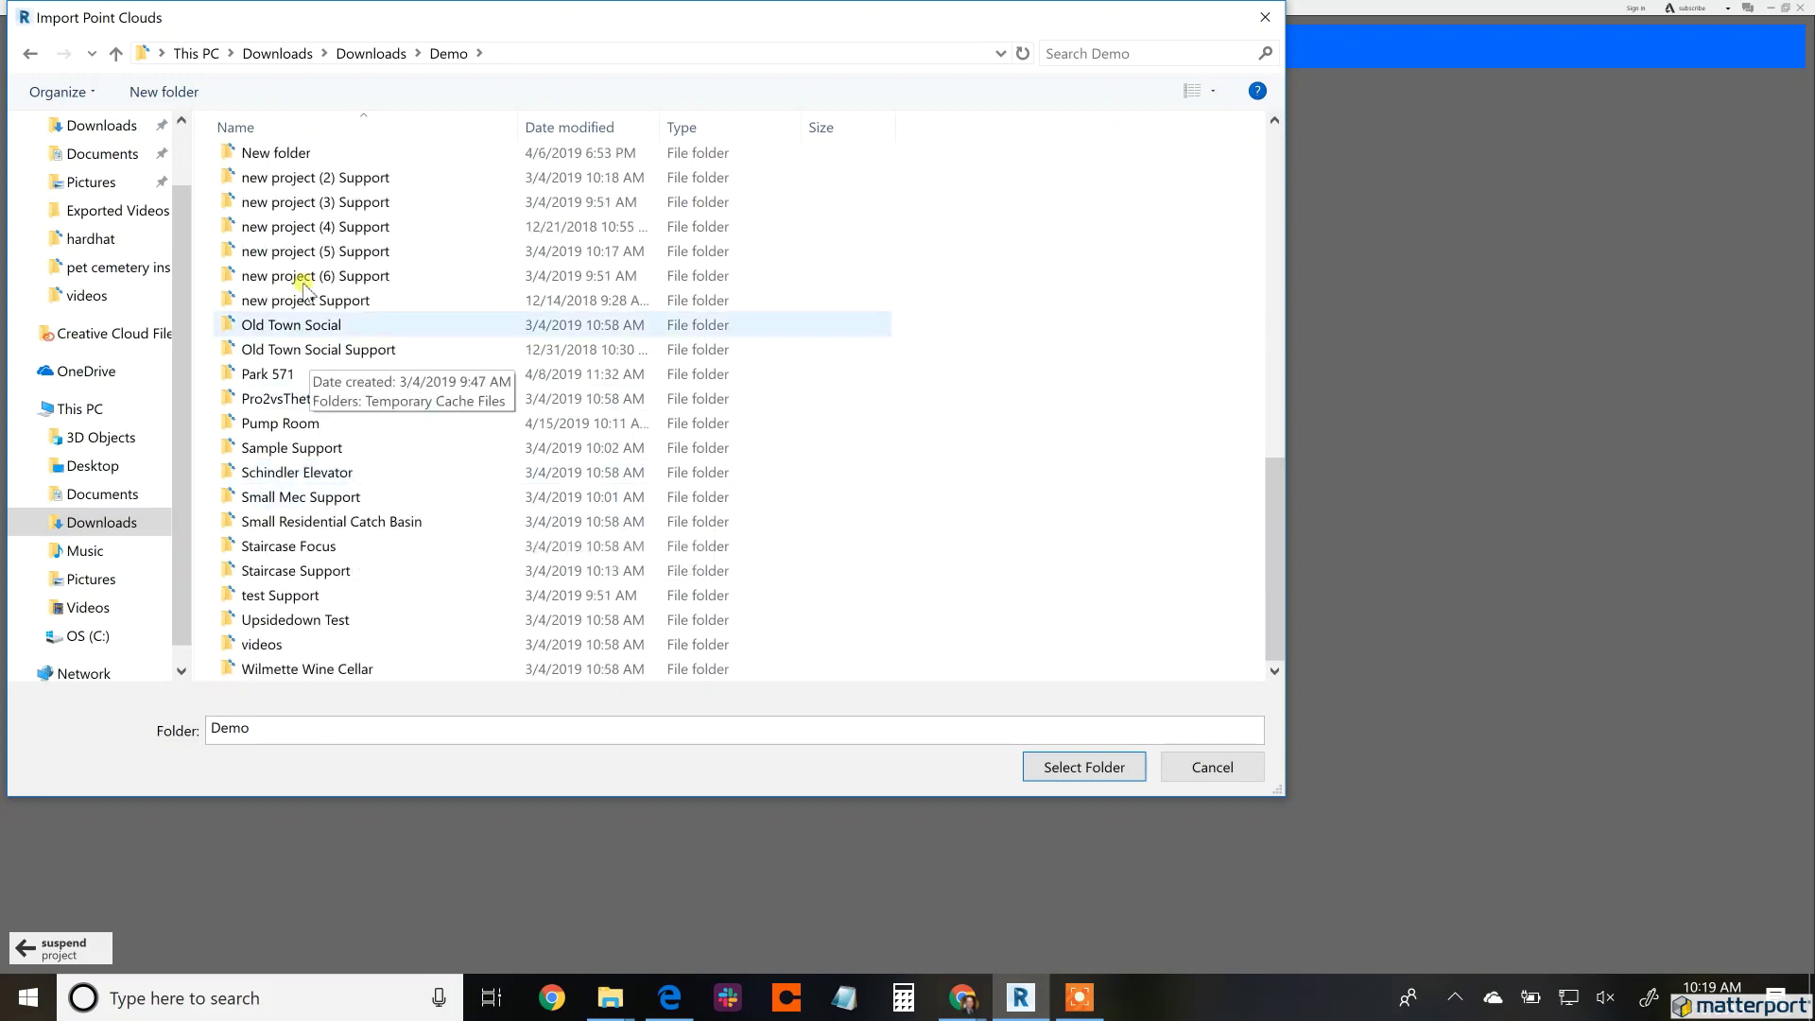
click(264, 429)
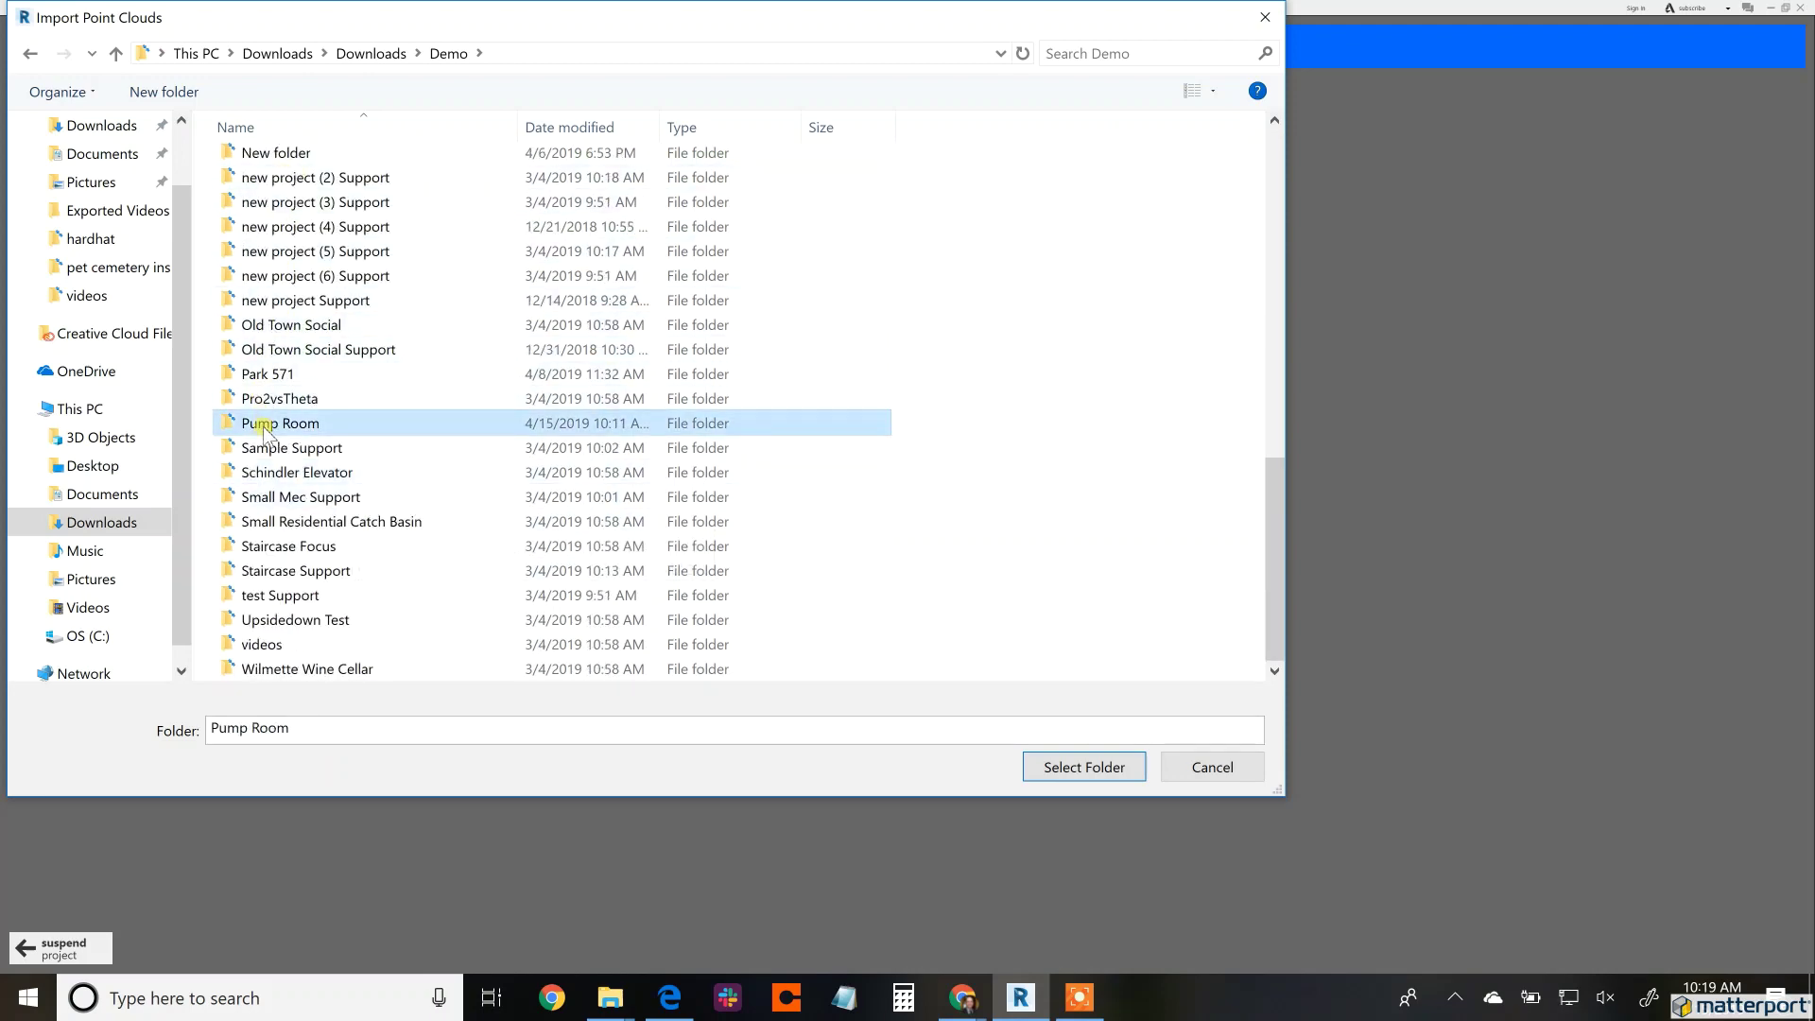
double_click(265, 431)
click(272, 170)
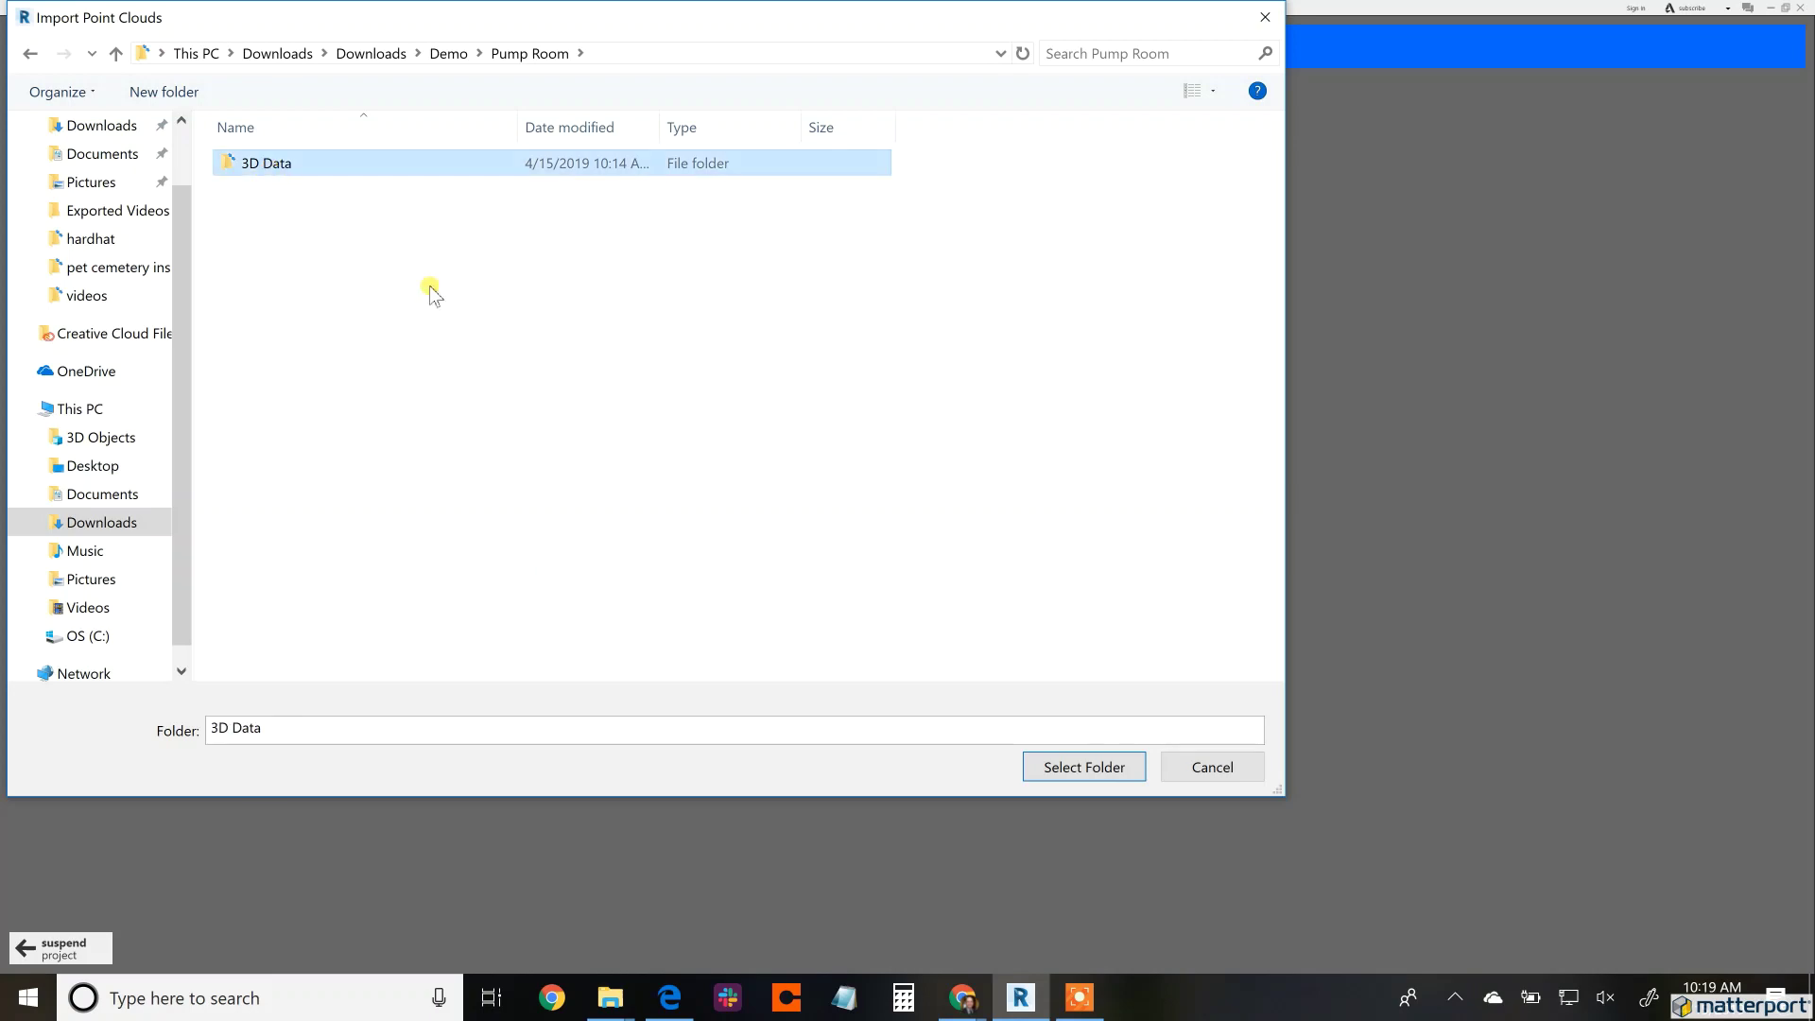
Import the 3D Data folder with default options and no coordinate systems, indexing it to 100%.
click(1083, 767)
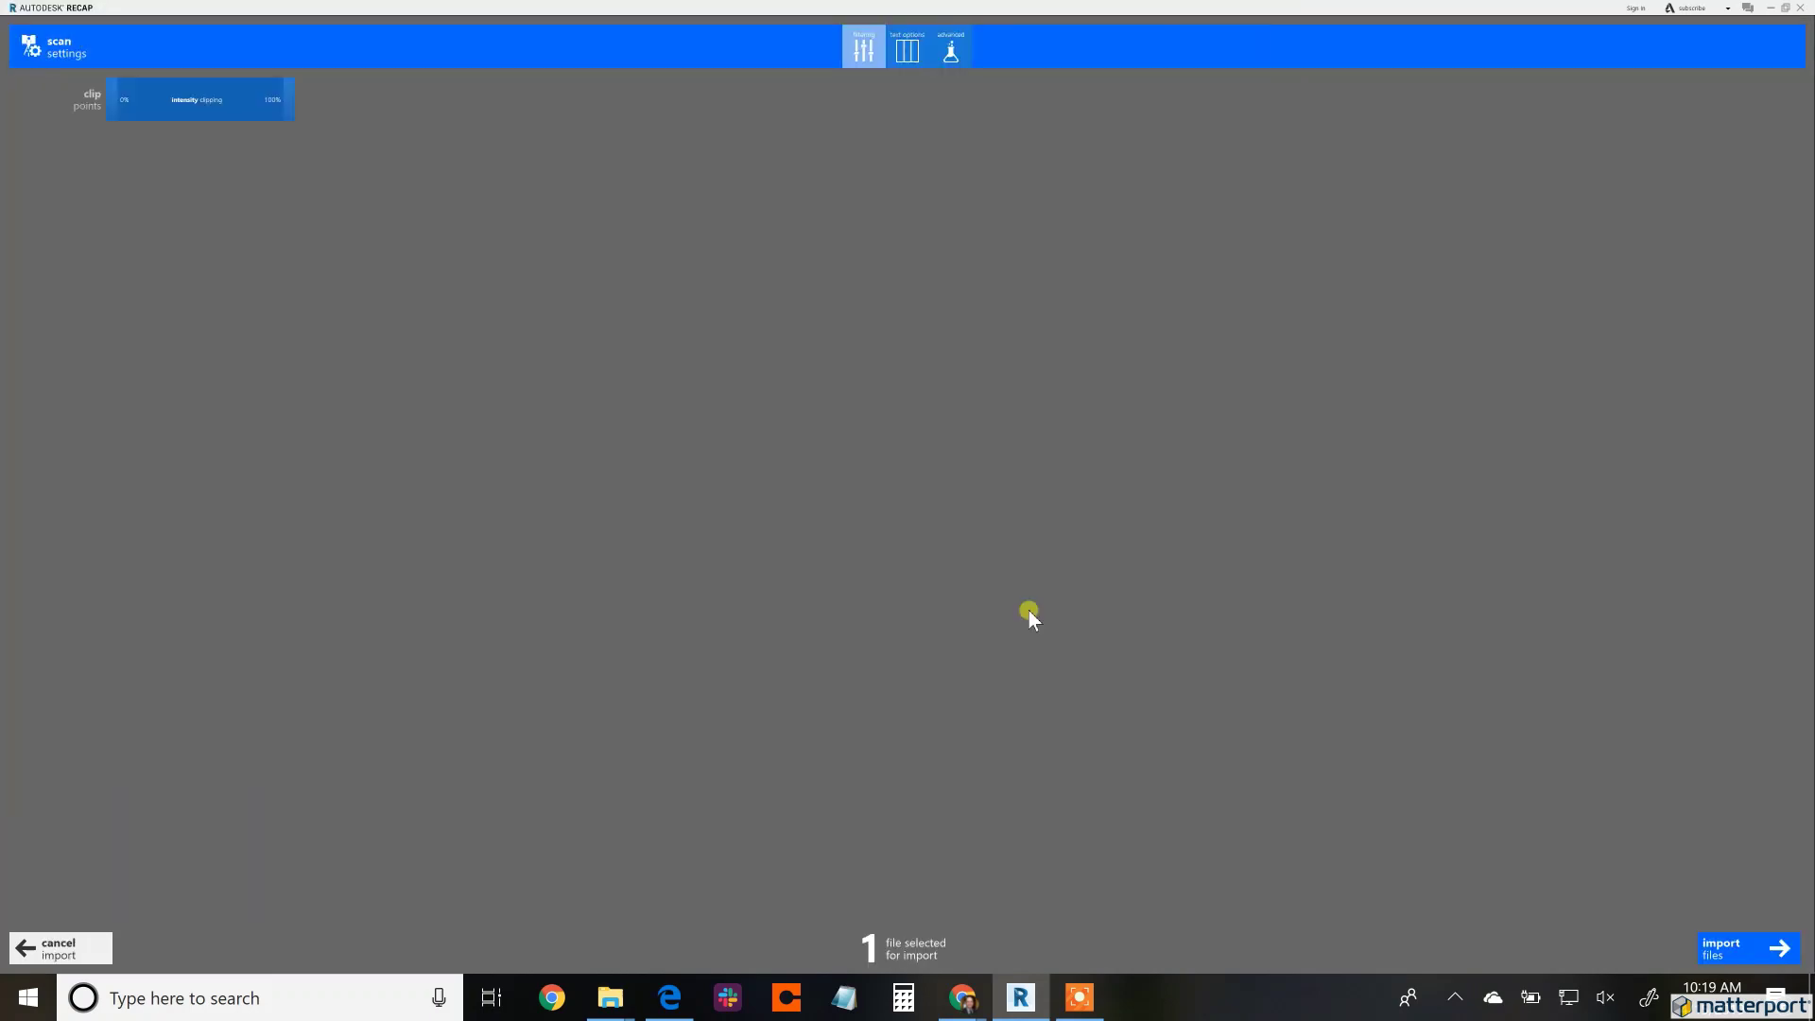
click(900, 60)
click(942, 54)
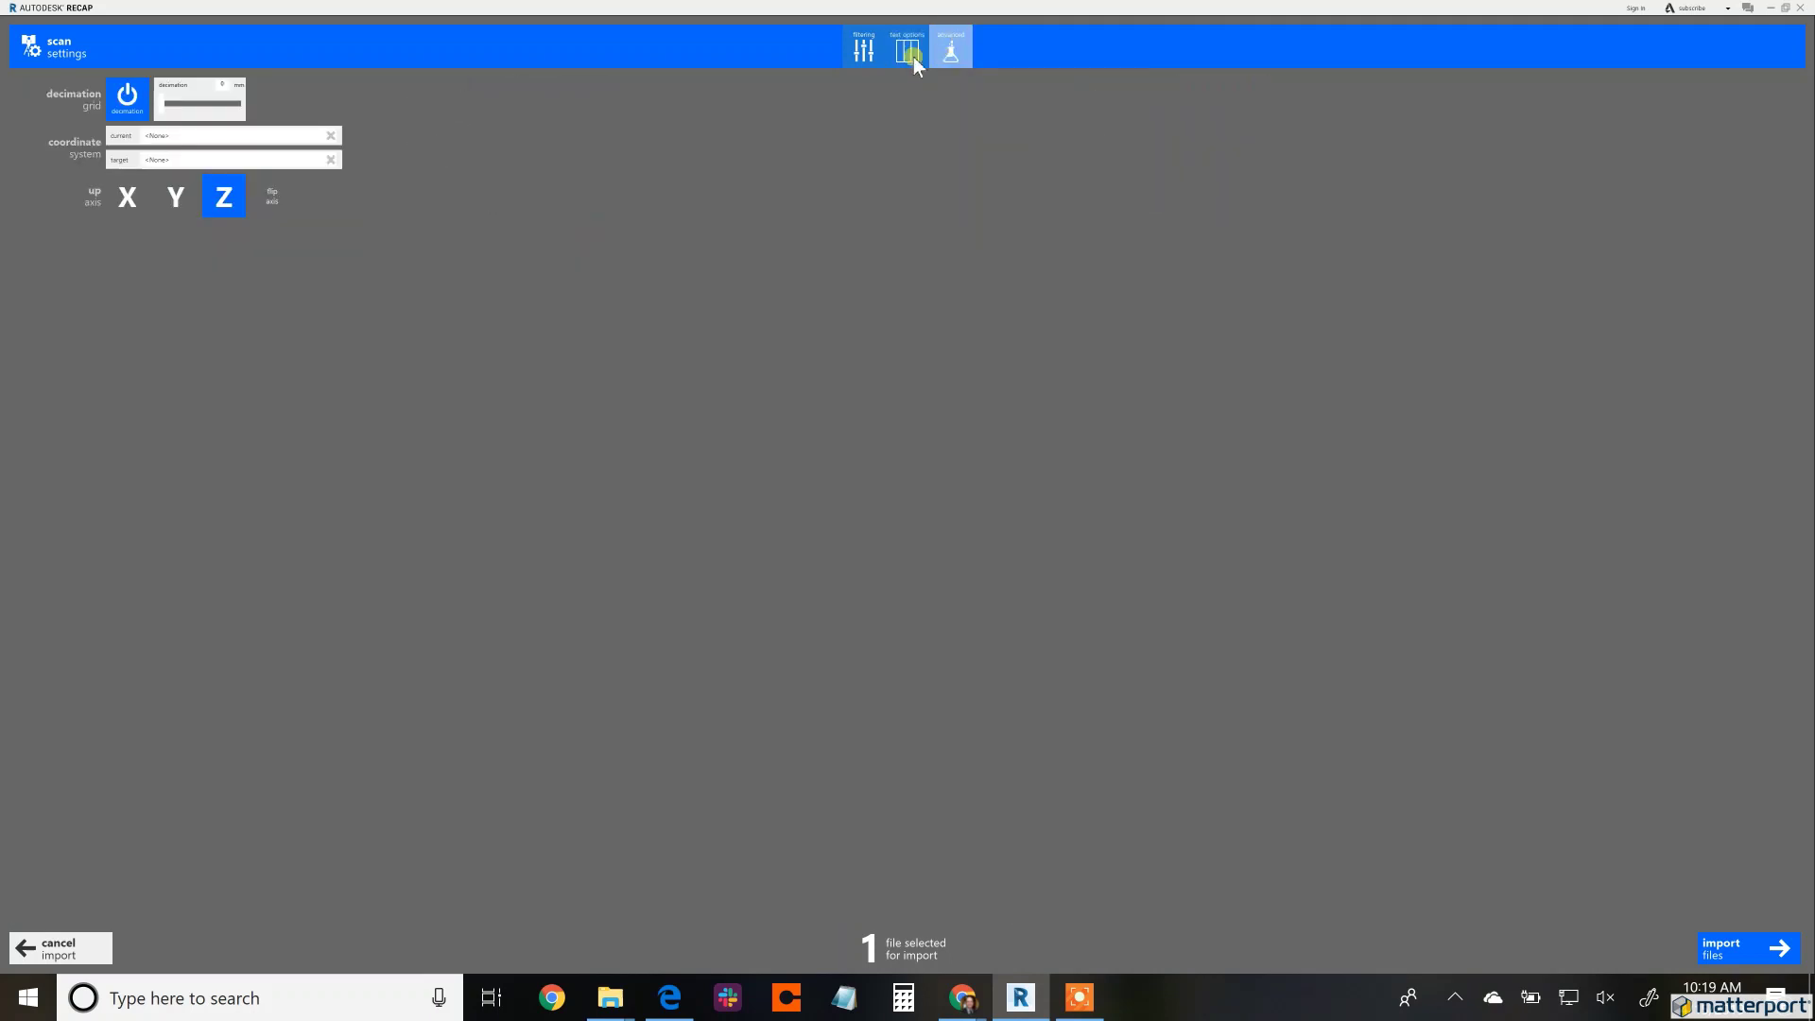
click(286, 140)
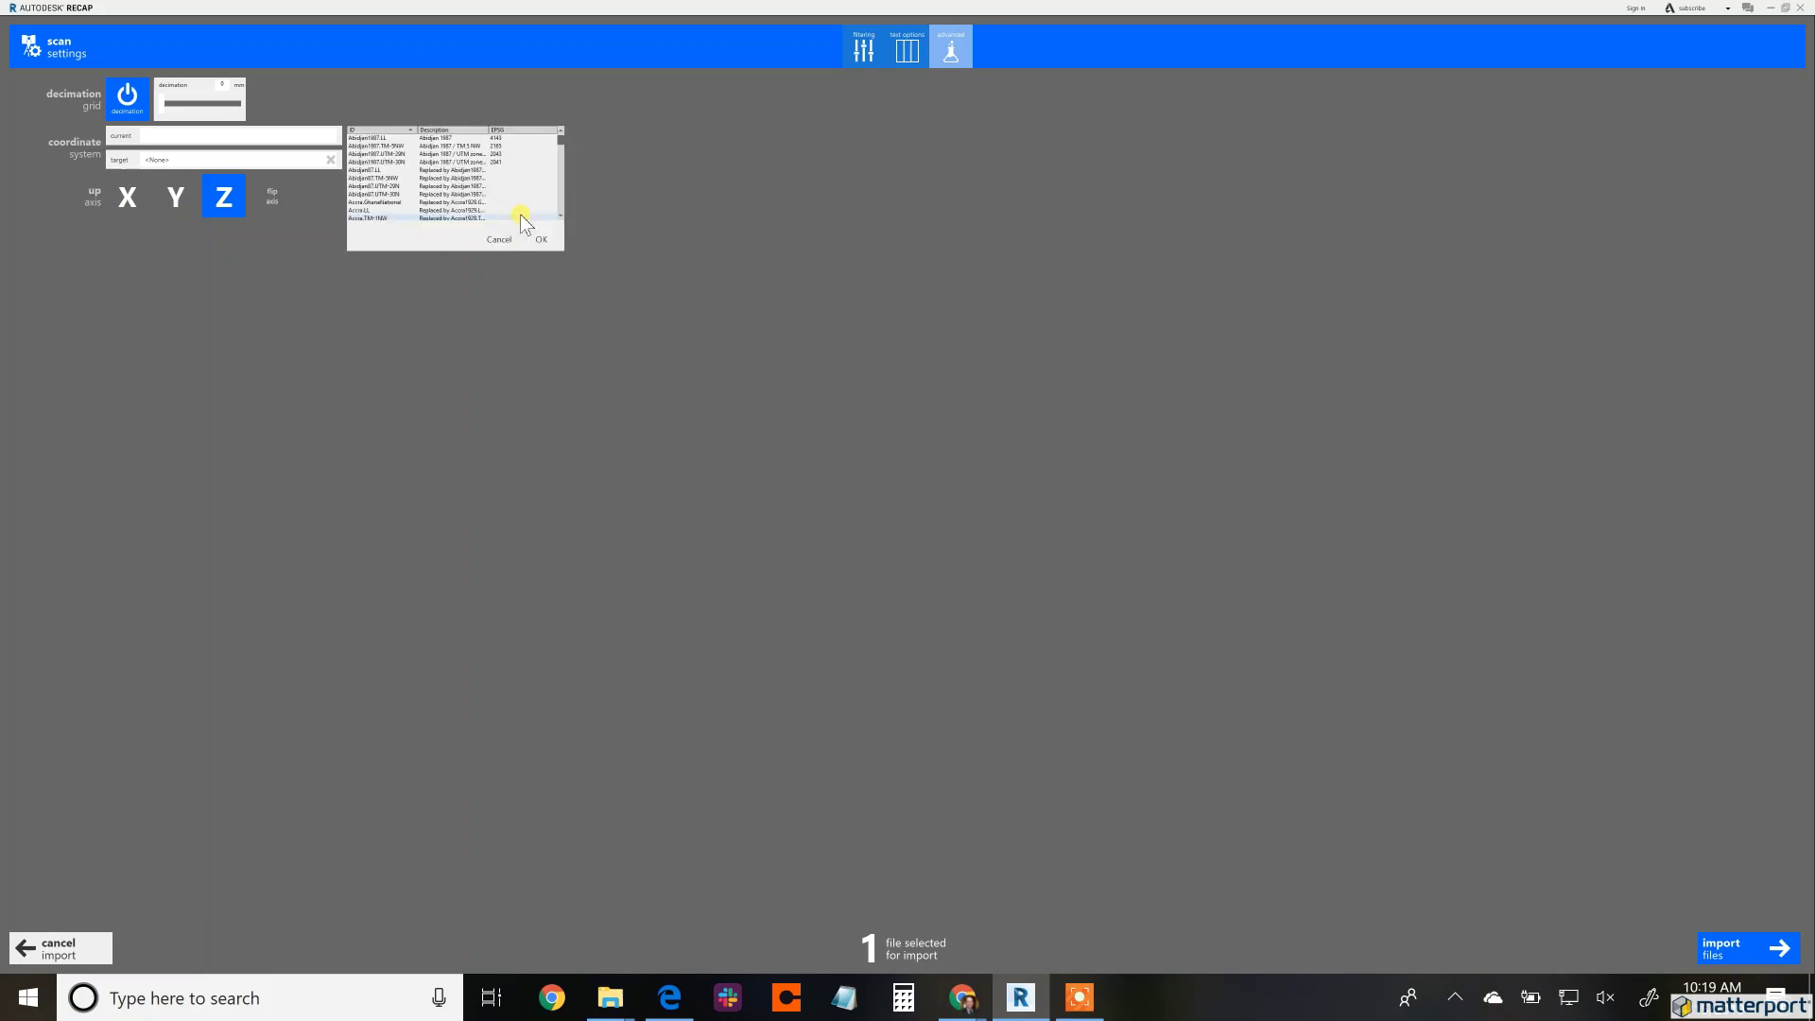
click(539, 234)
click(280, 162)
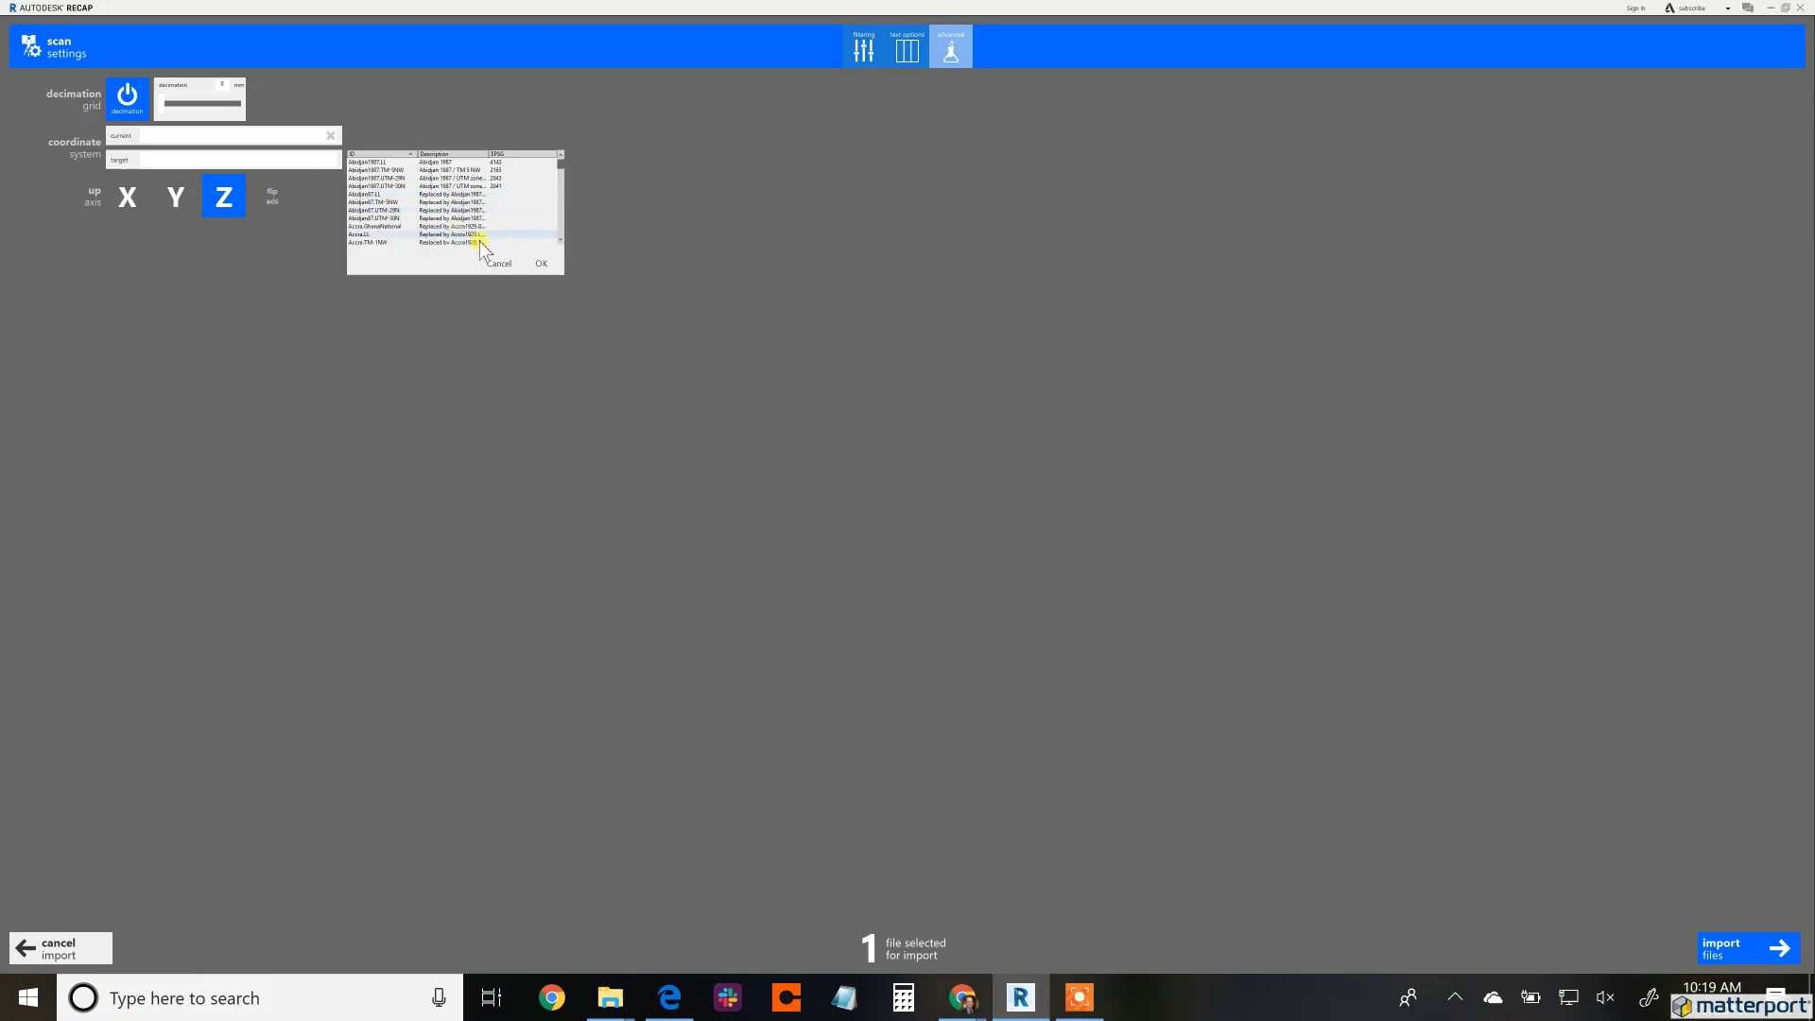
click(543, 268)
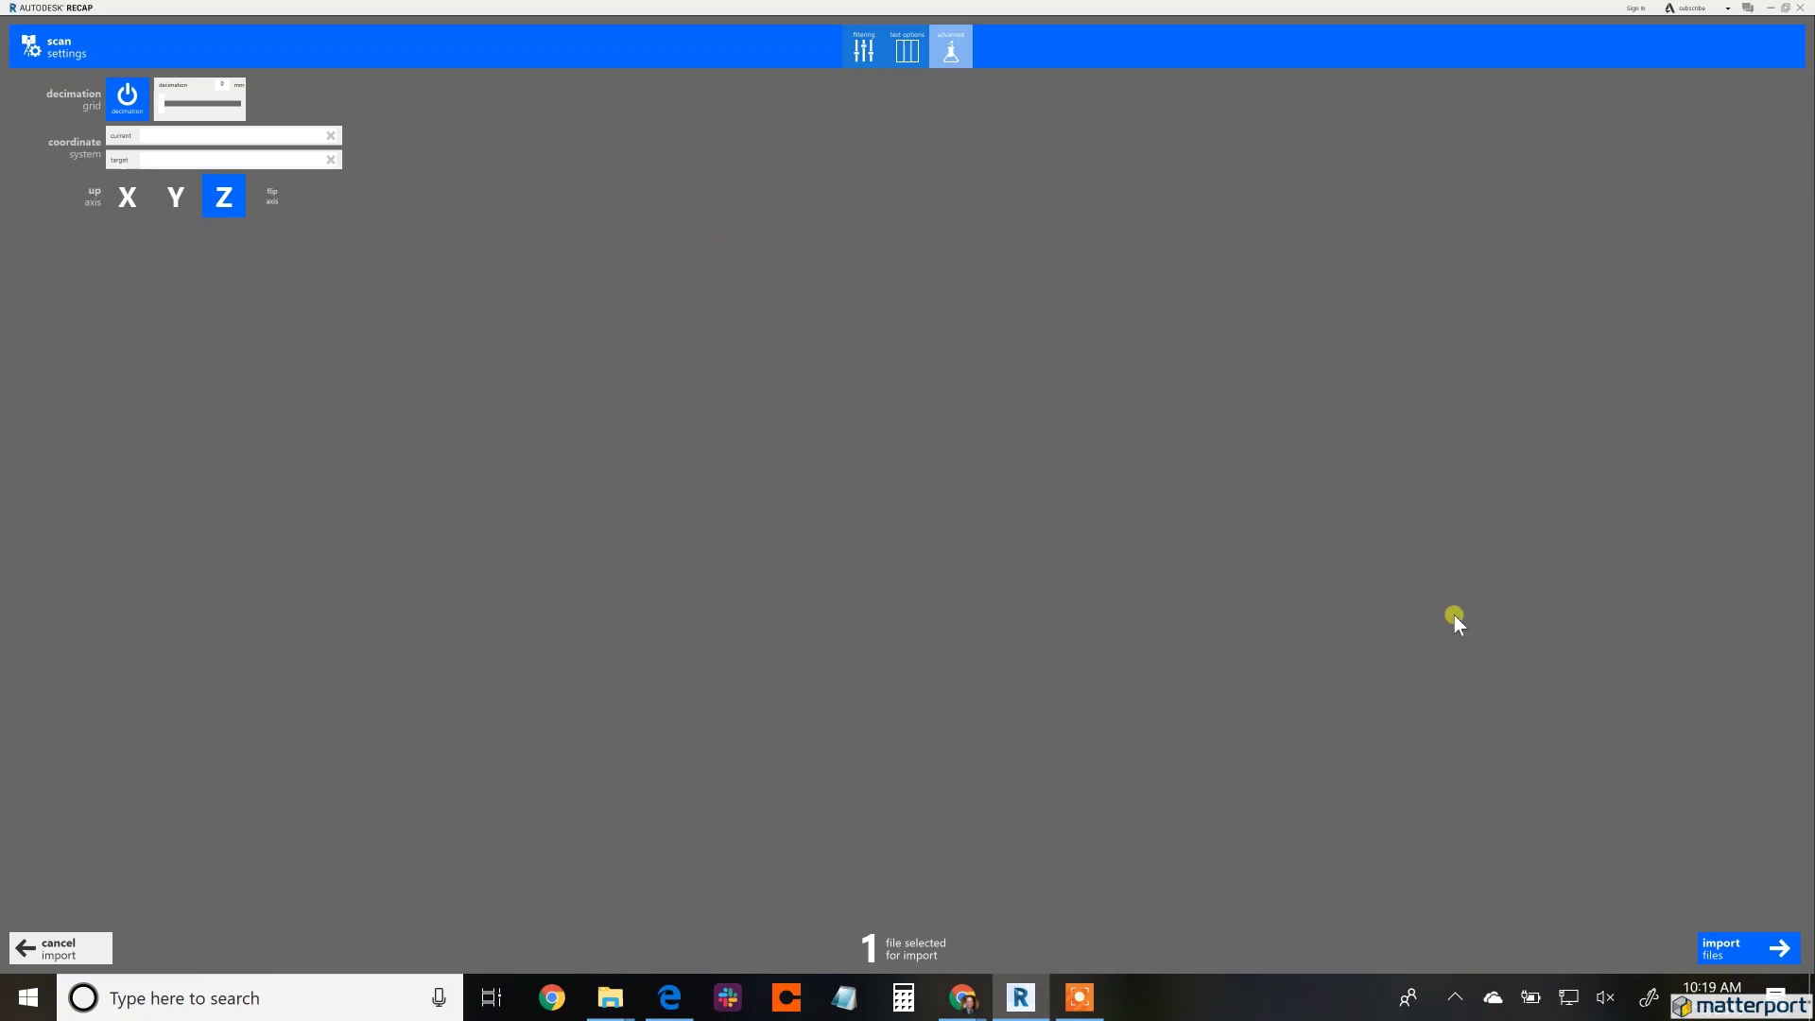
click(1729, 948)
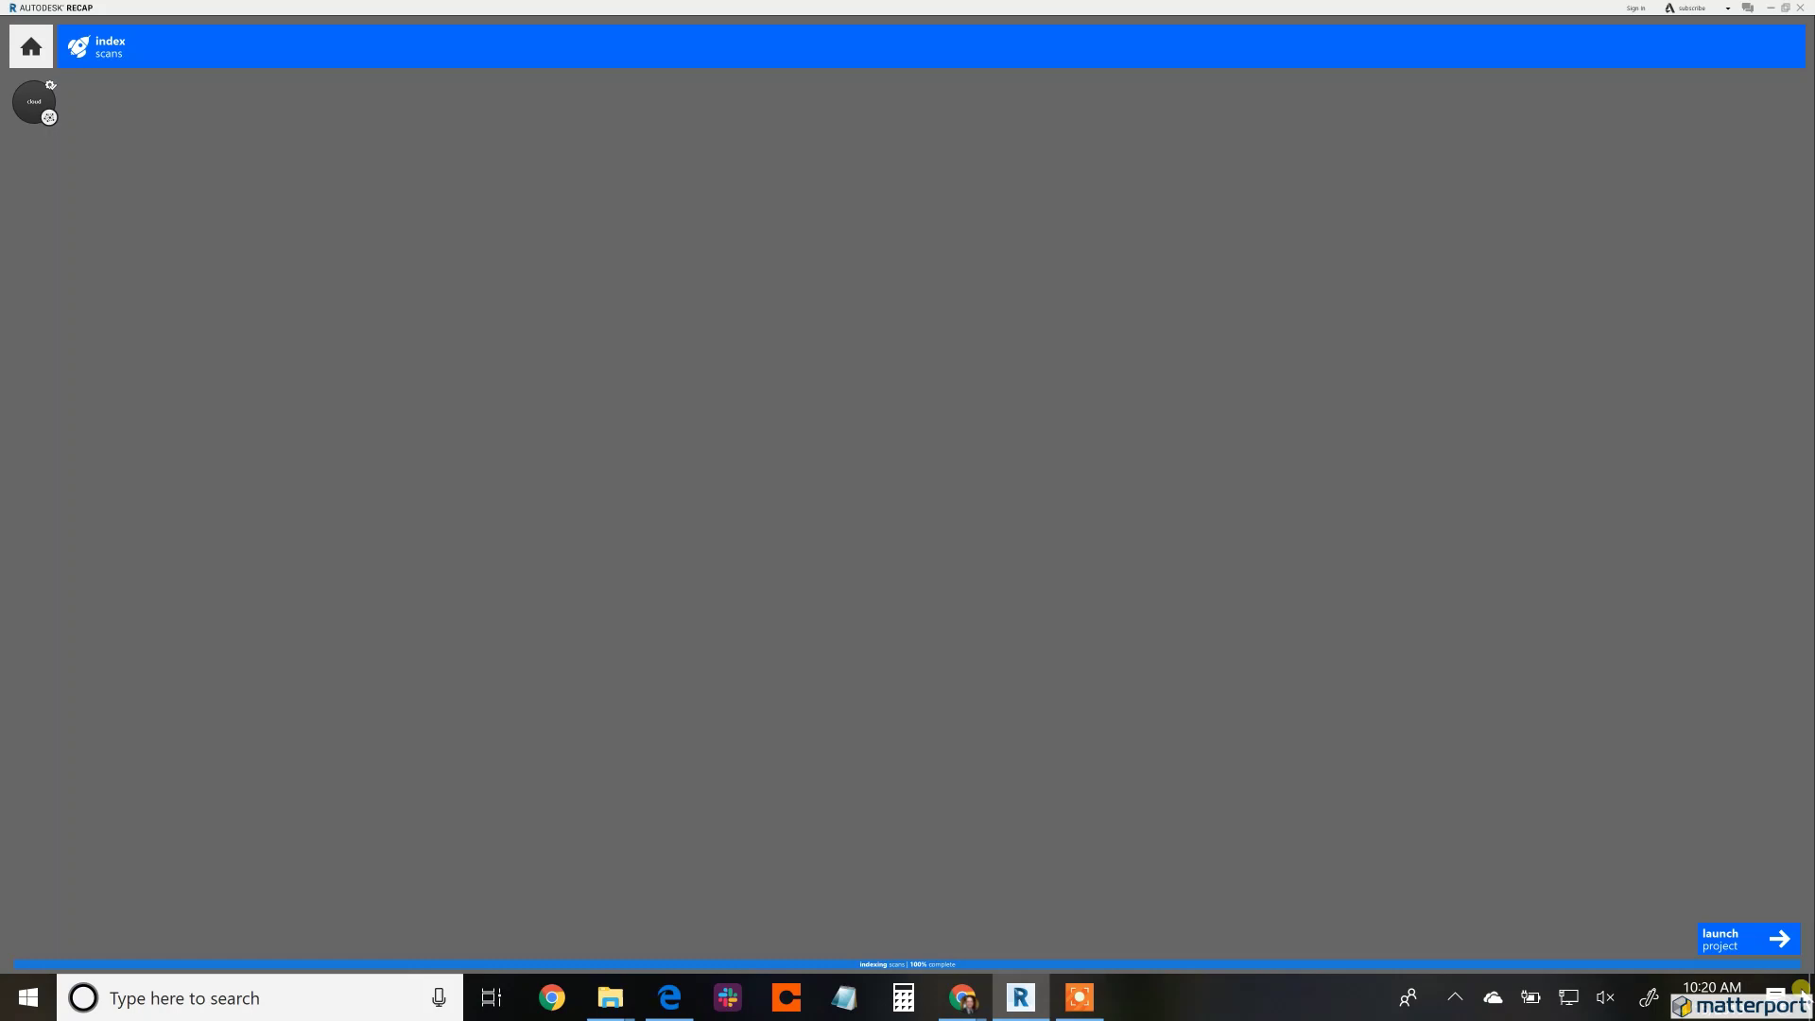
Launch the Pump Room project and orbit and zoom into the point cloud past the pumps.
click(1737, 943)
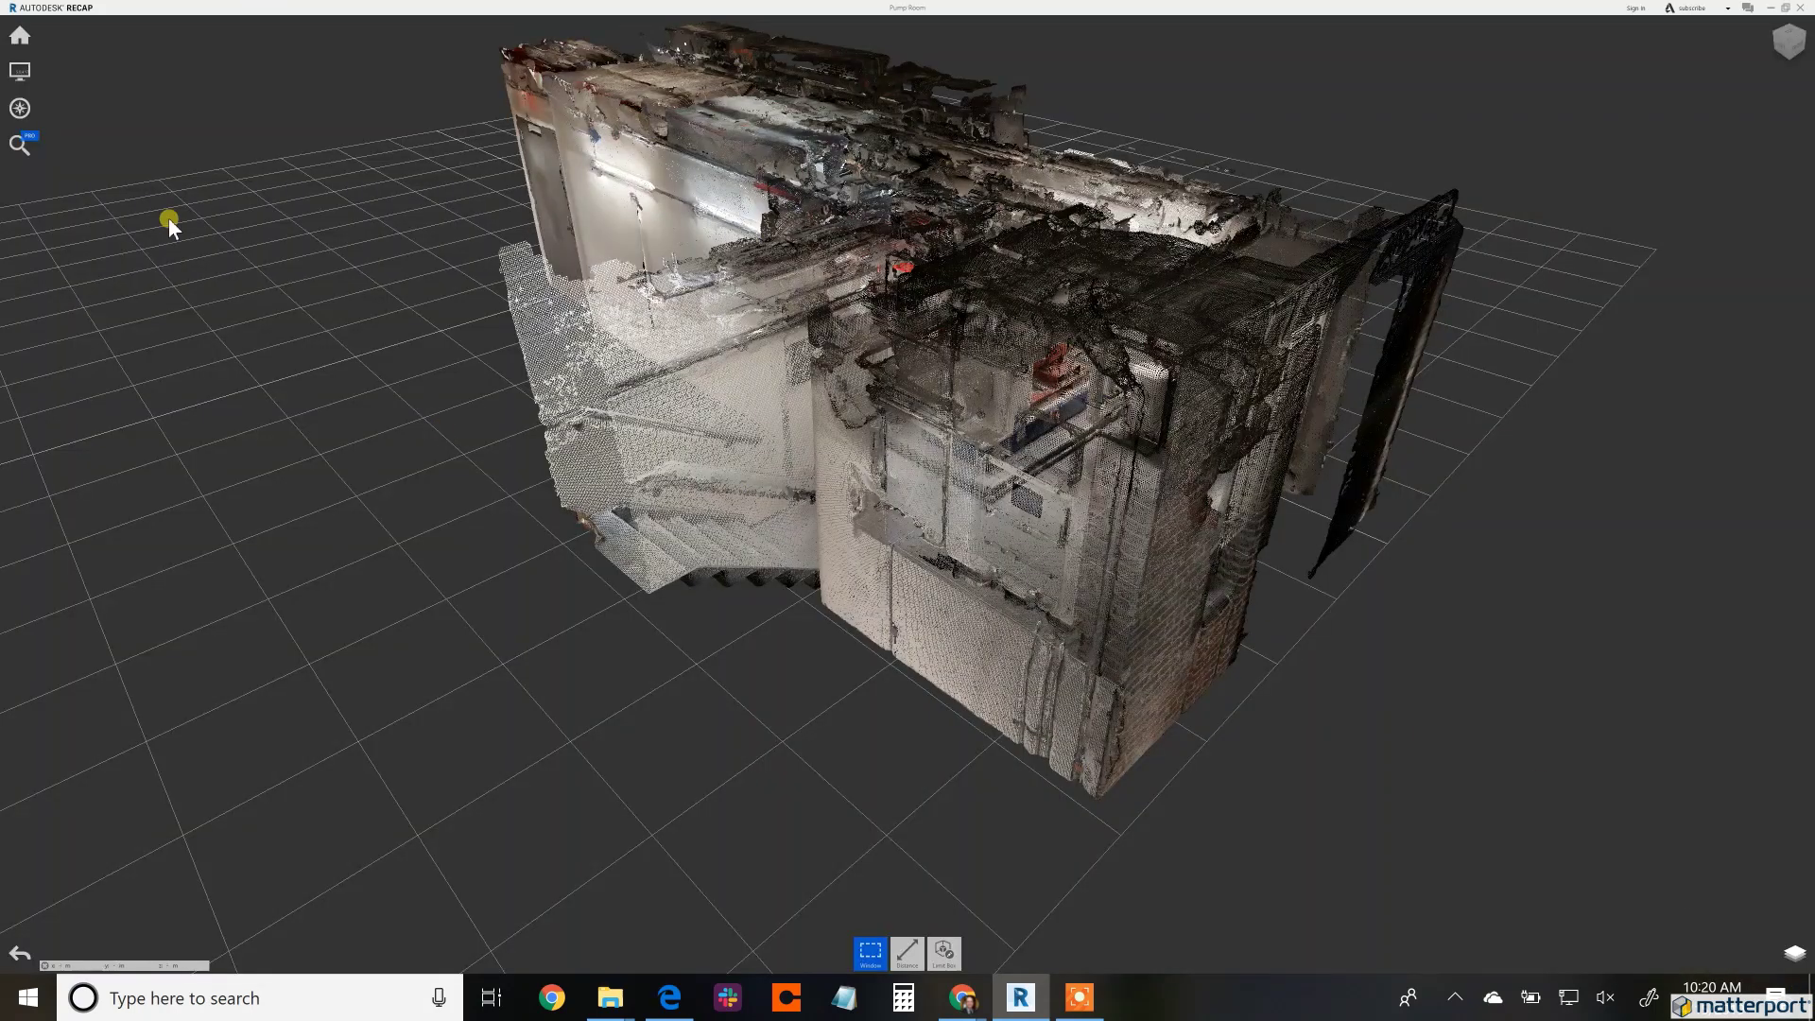
click(1080, 1000)
click(1552, 997)
drag(1108, 569, 1094, 541)
scroll(956, 555, up, 5)
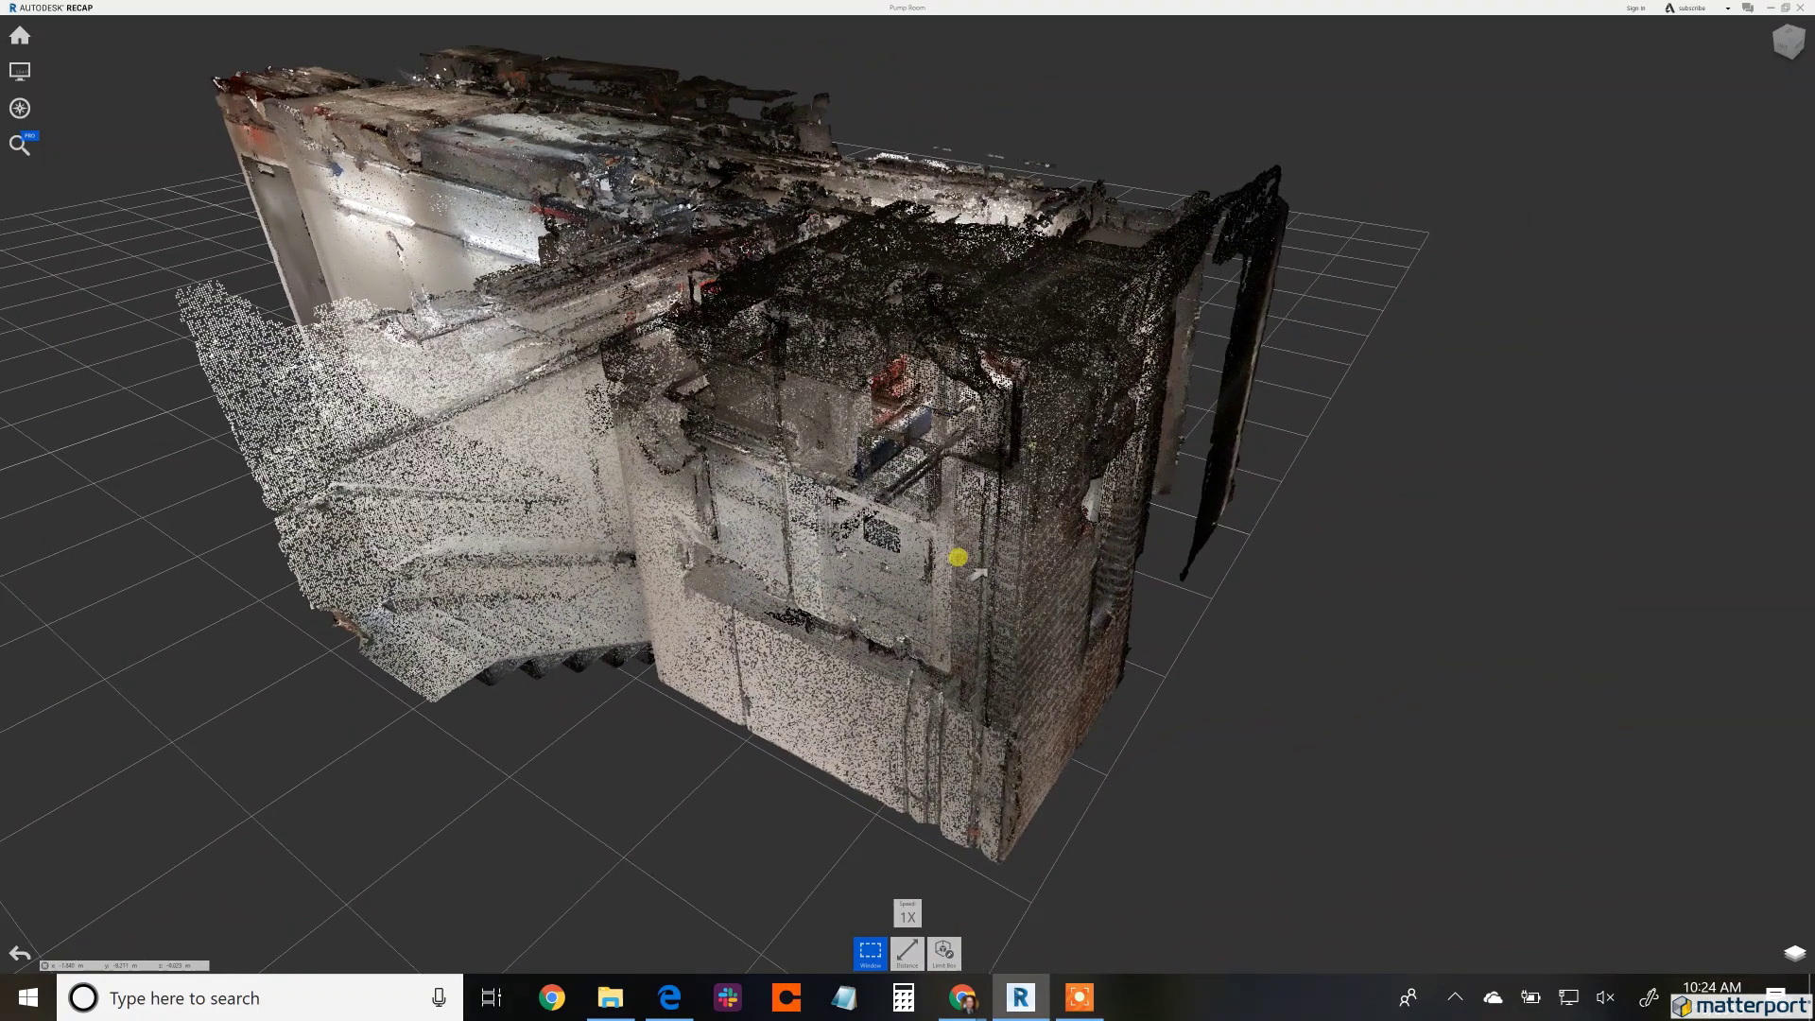
scroll(958, 557, up, 6)
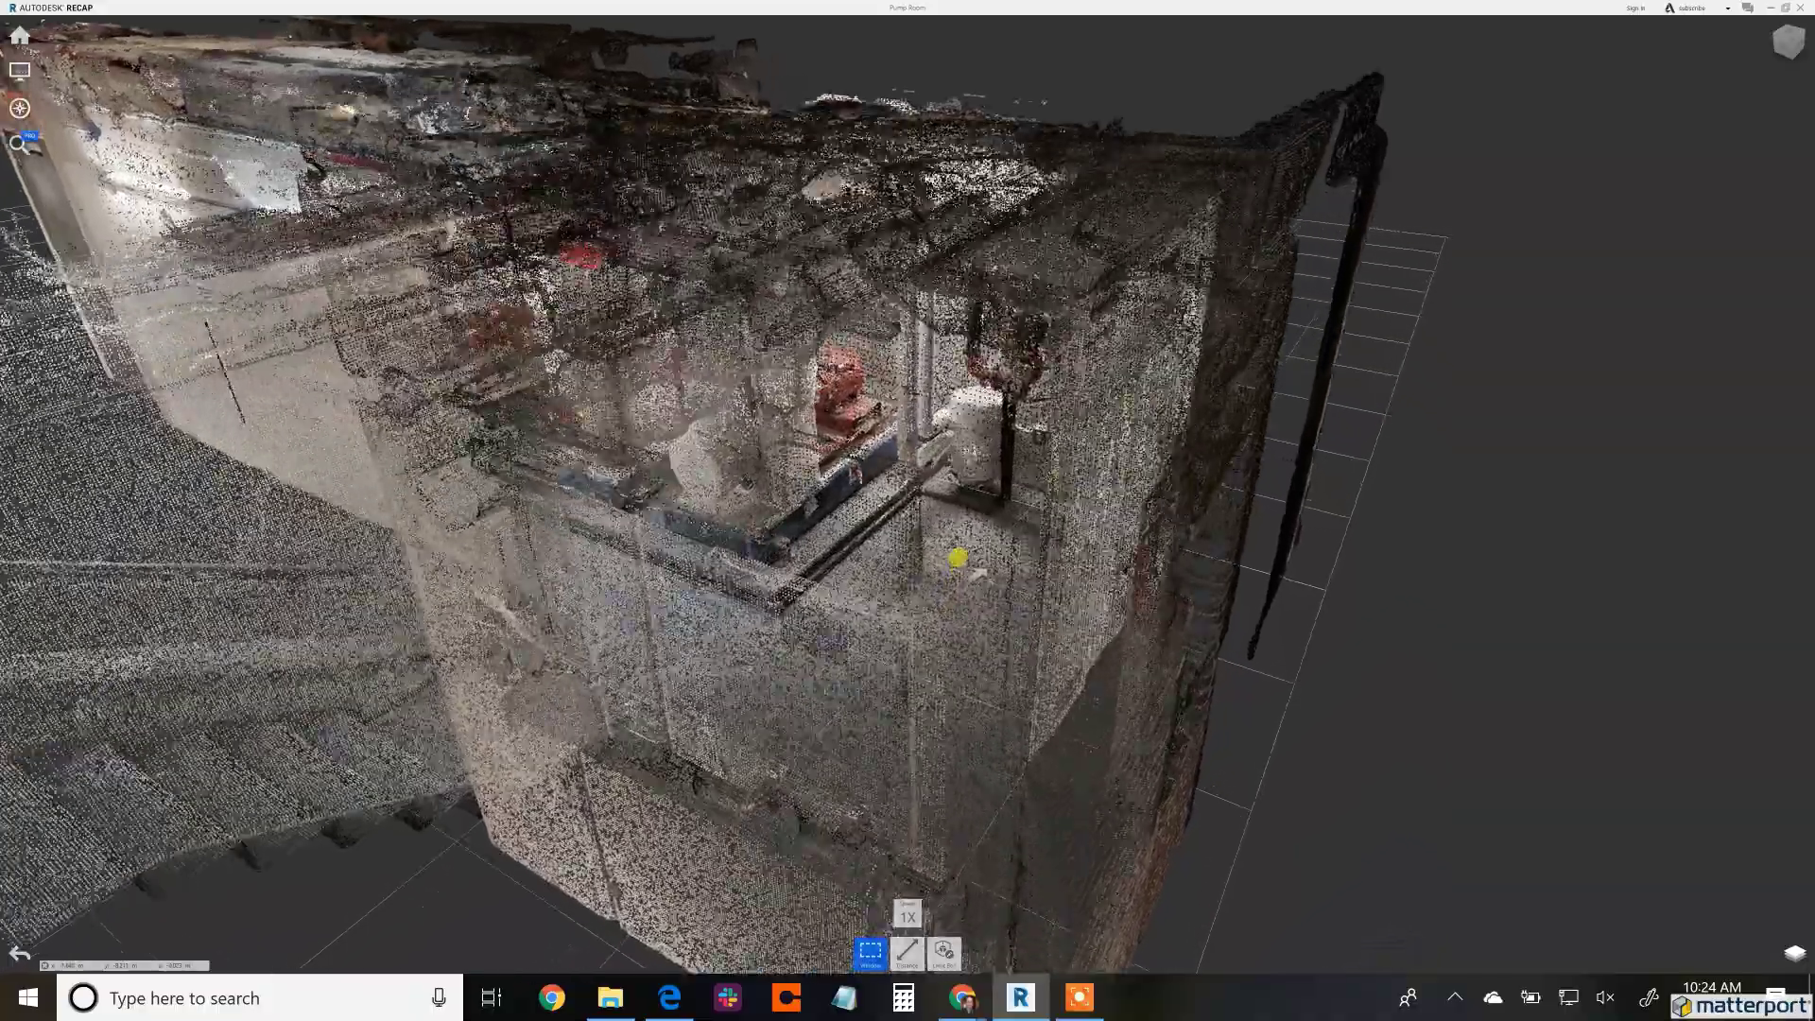
scroll(932, 546, up, 8)
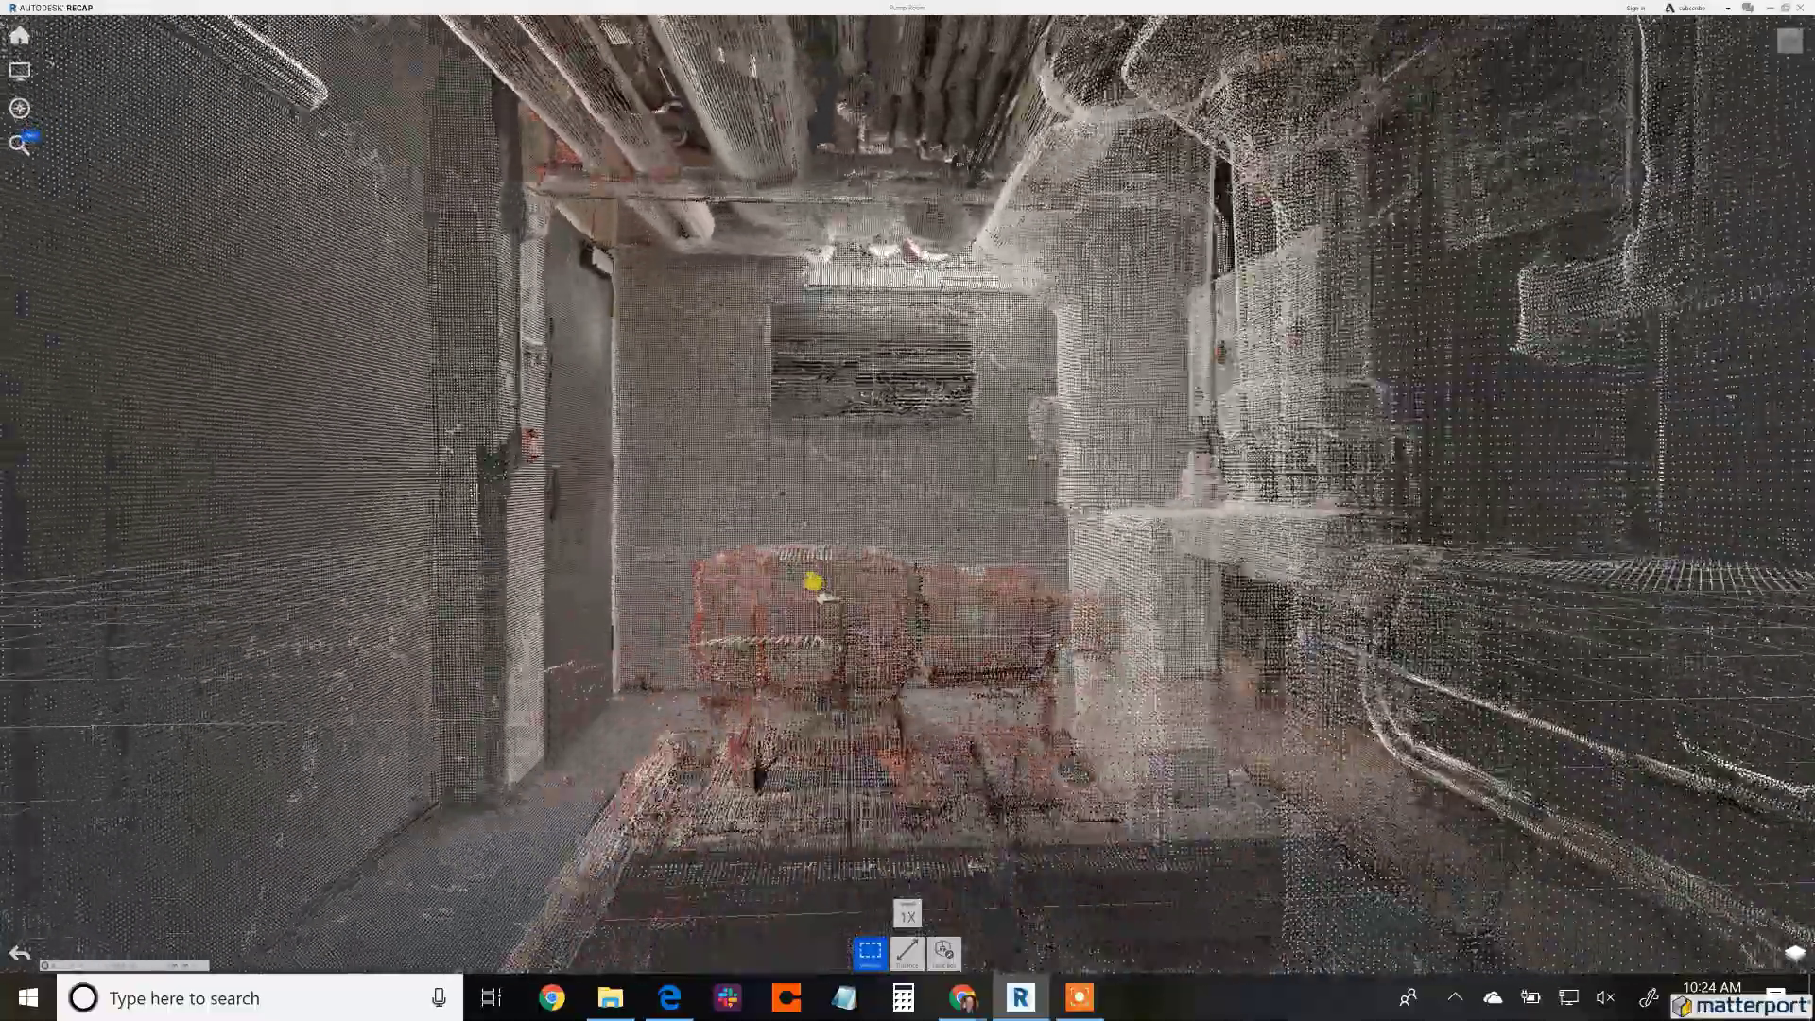
scroll(856, 620, up, 10)
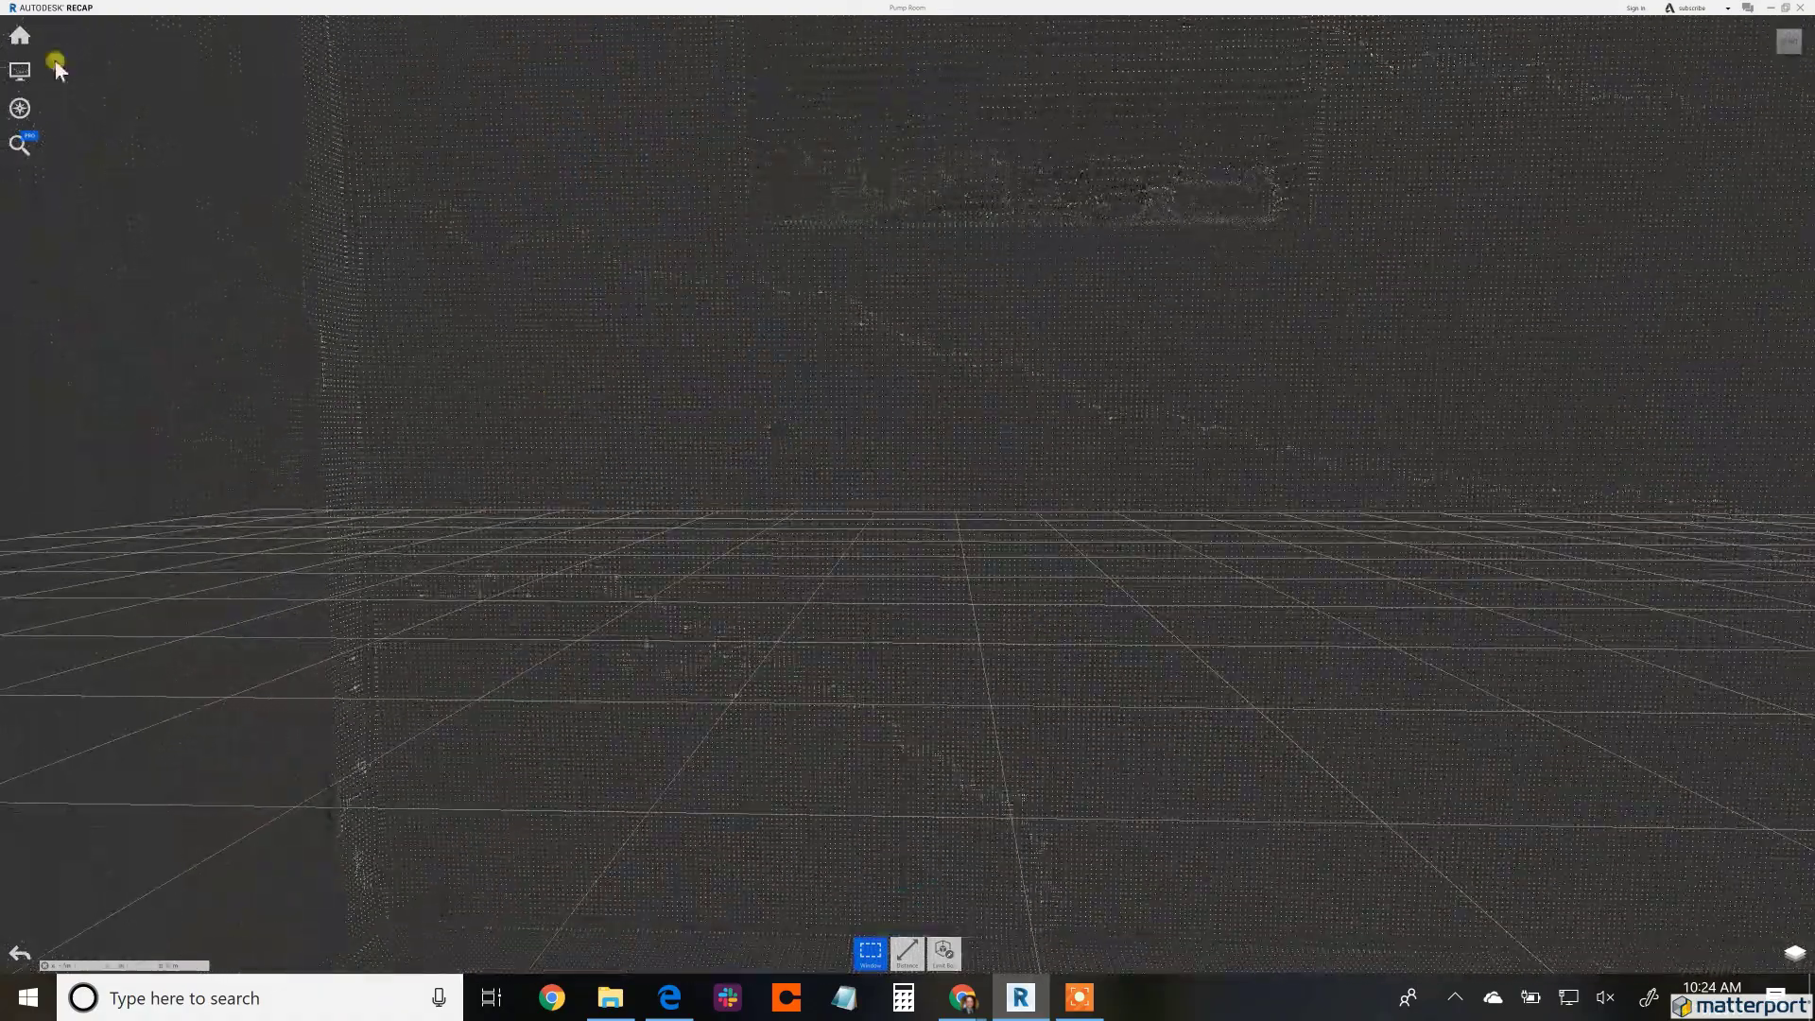
Export the project as a Unified RCS (*.rcs) file named 'pump room', unifying all scans.
mouse_move(9, 43)
mouse_move(169, 40)
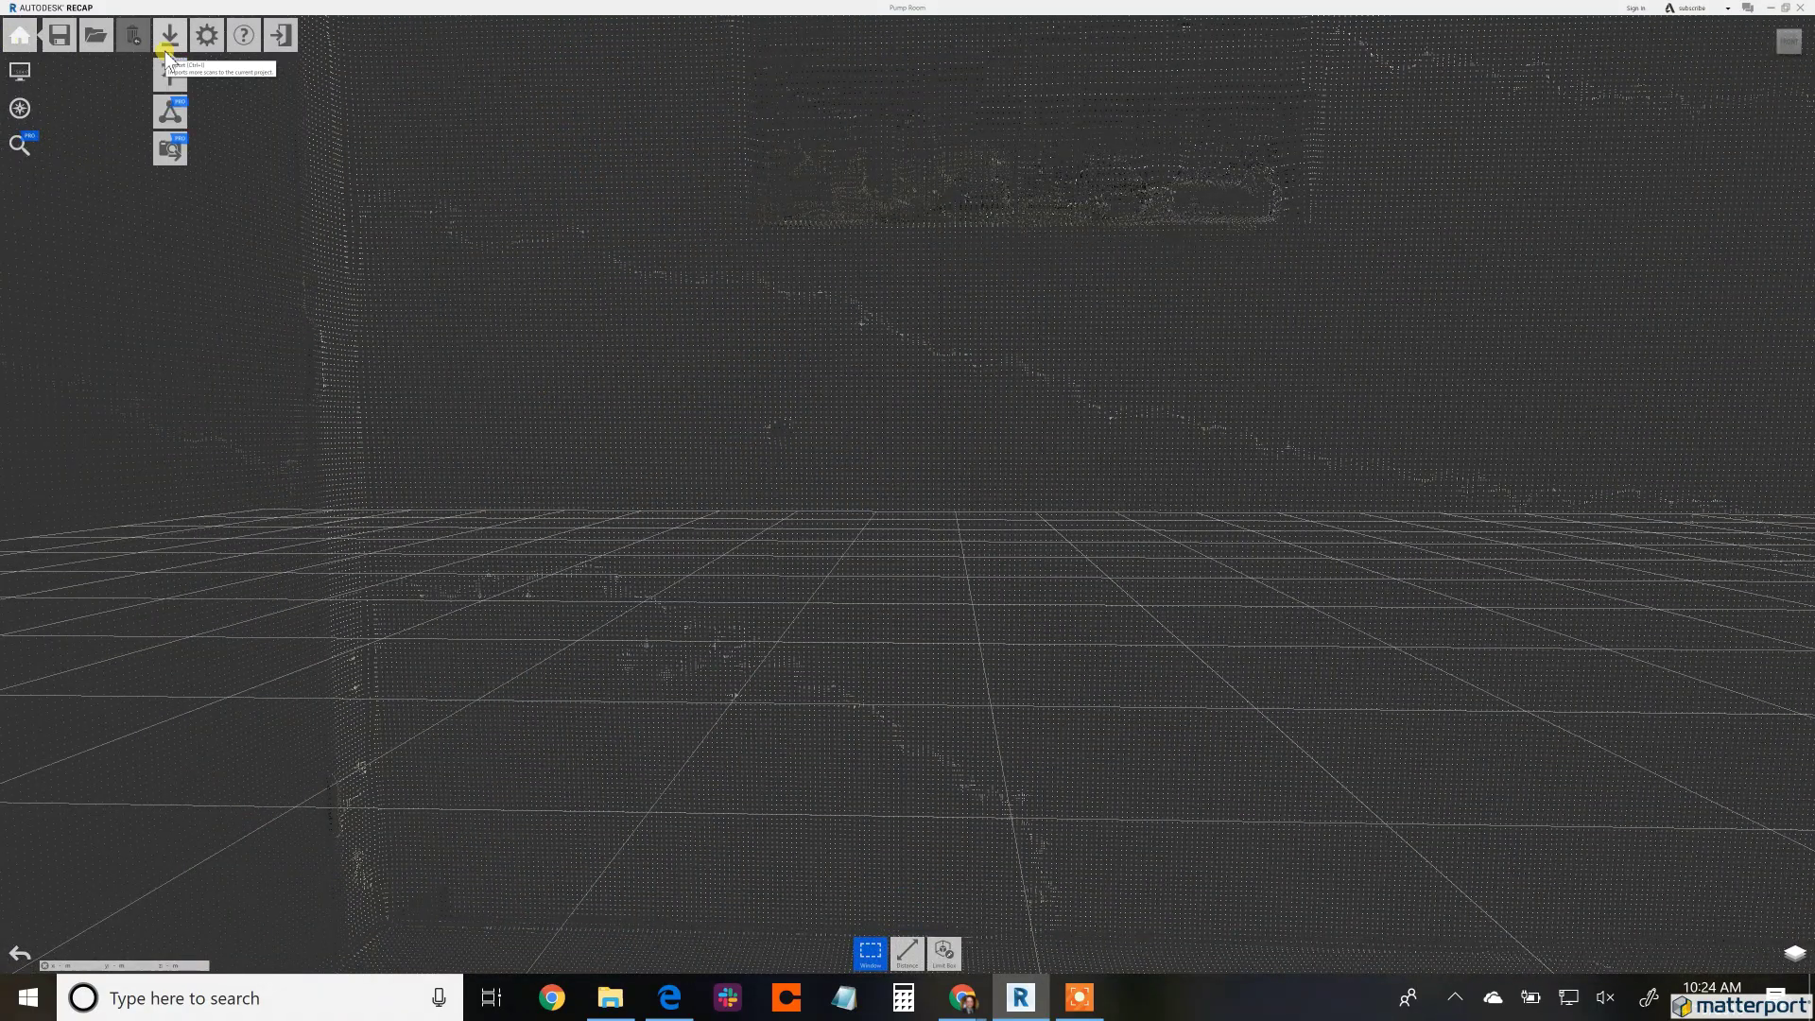
click(171, 76)
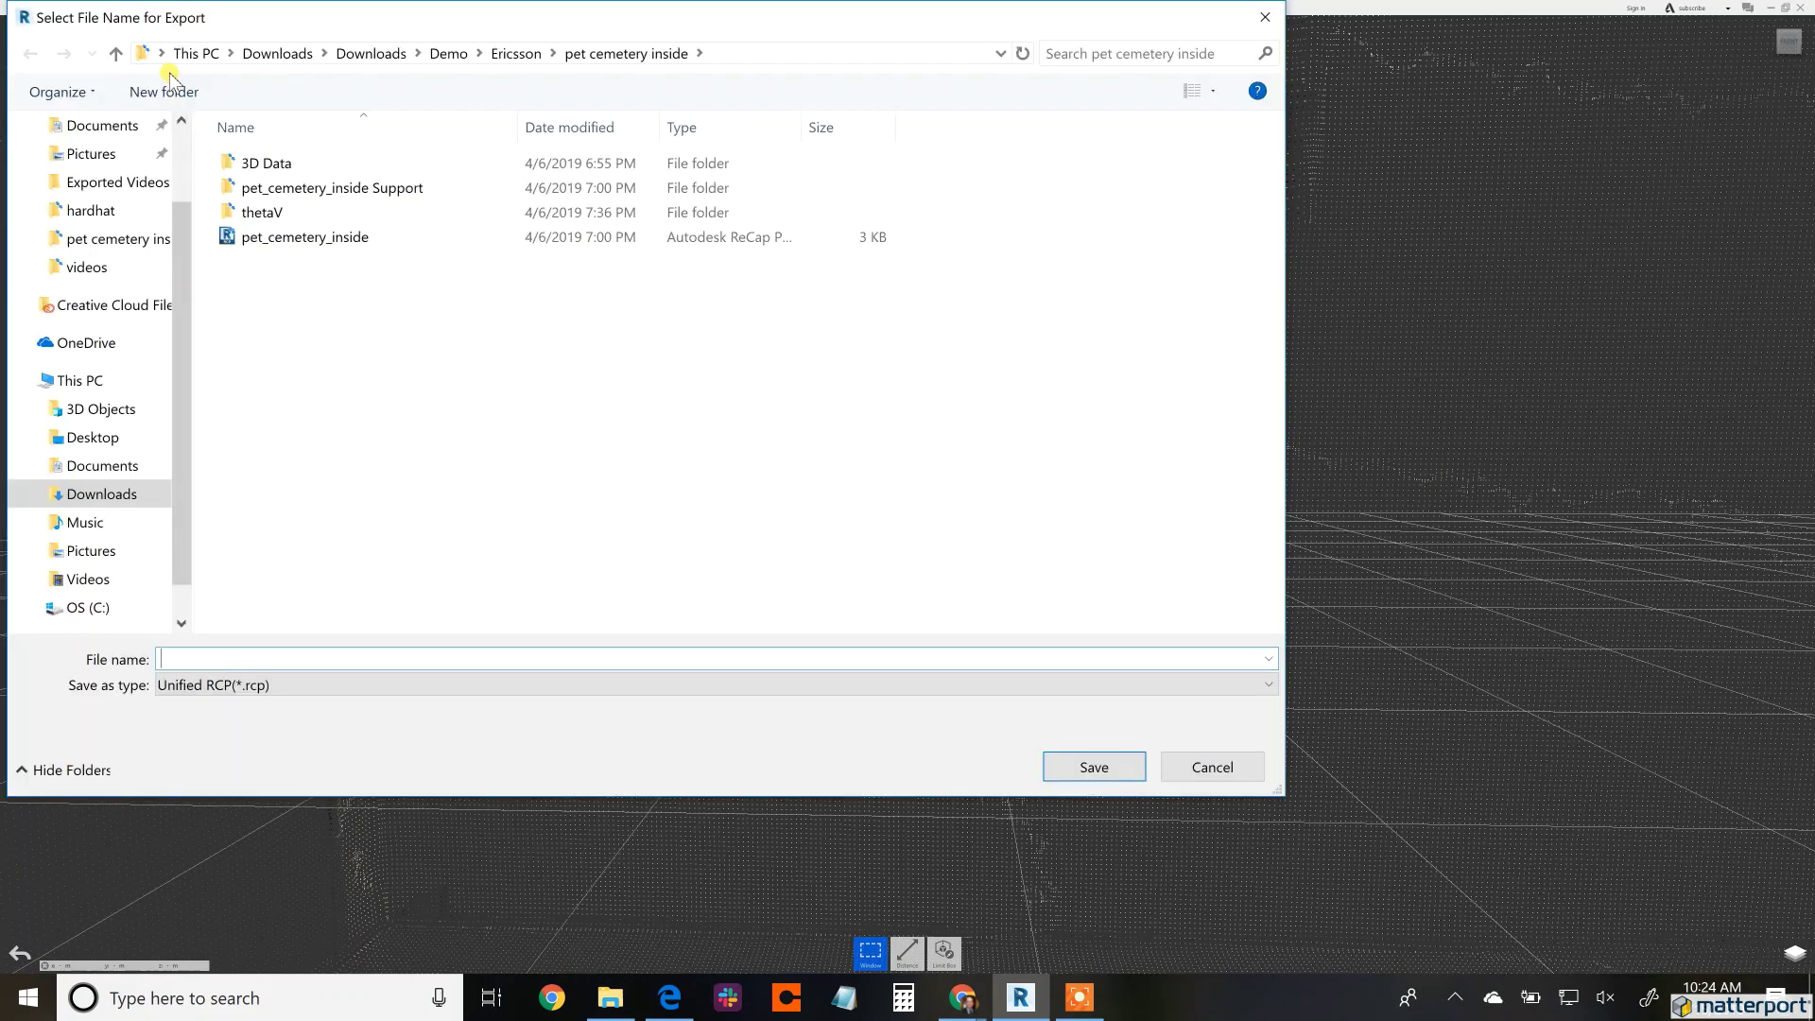
click(704, 686)
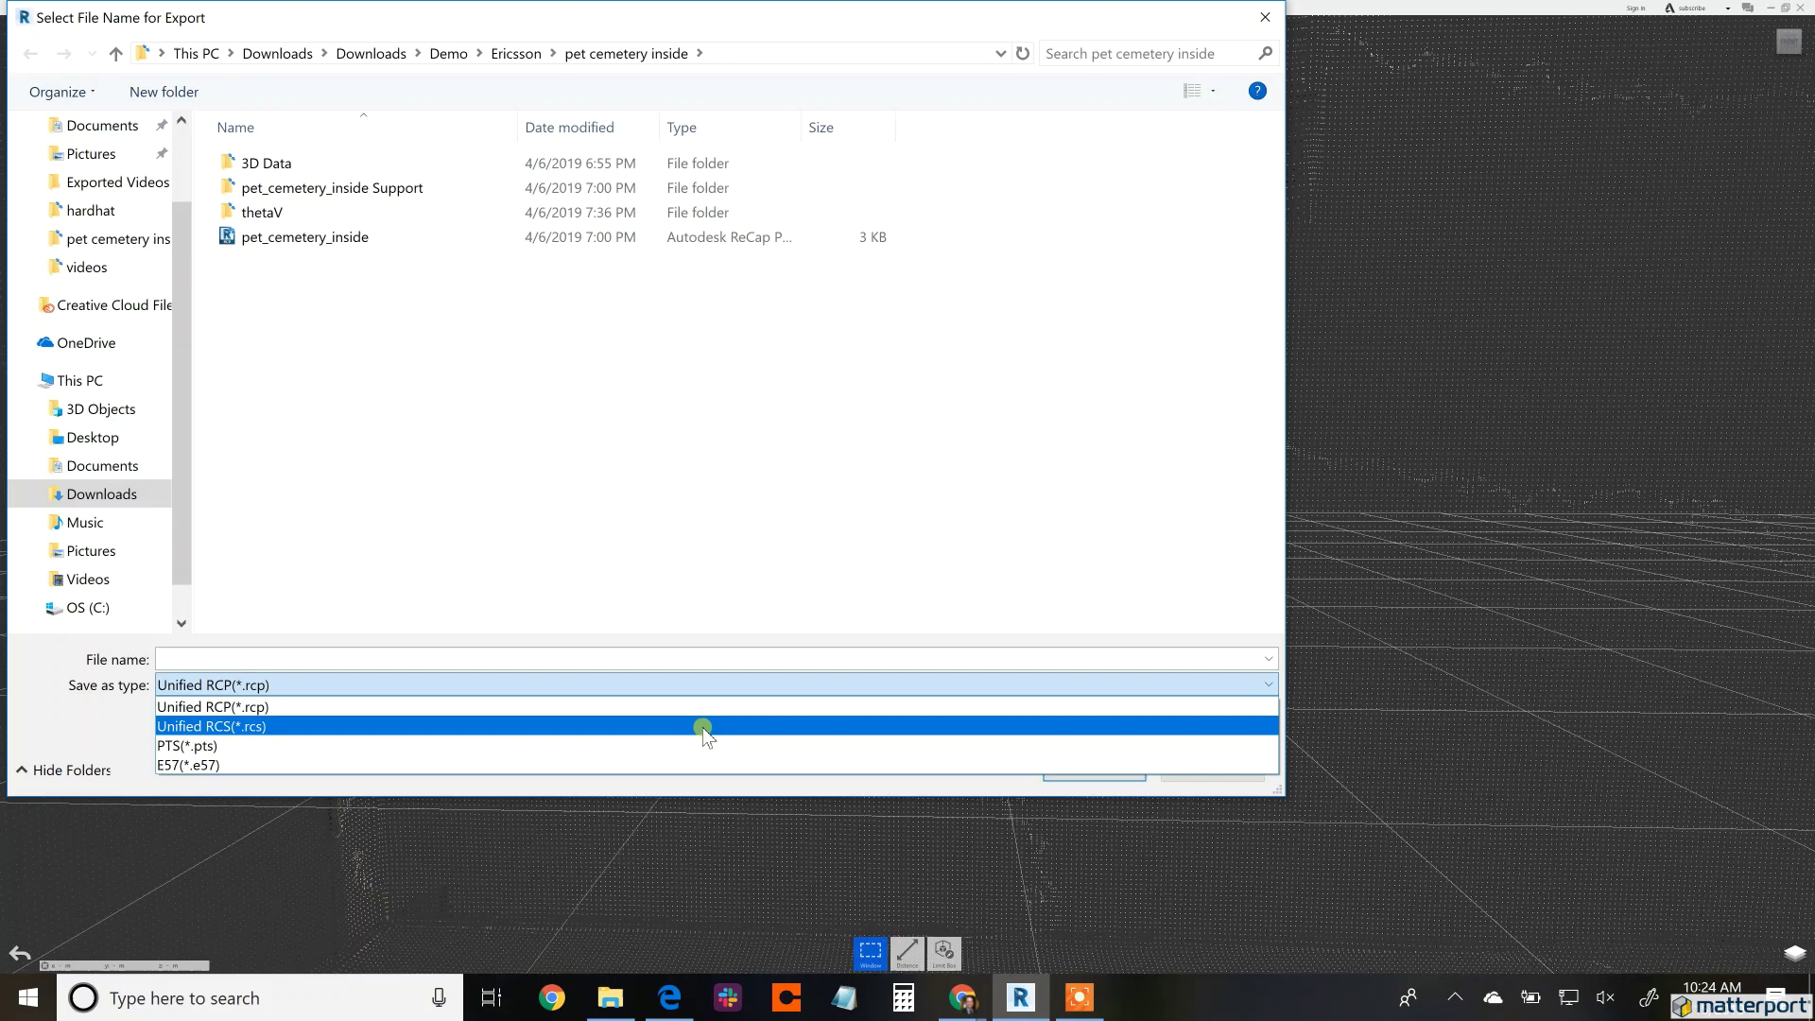
click(701, 726)
click(628, 662)
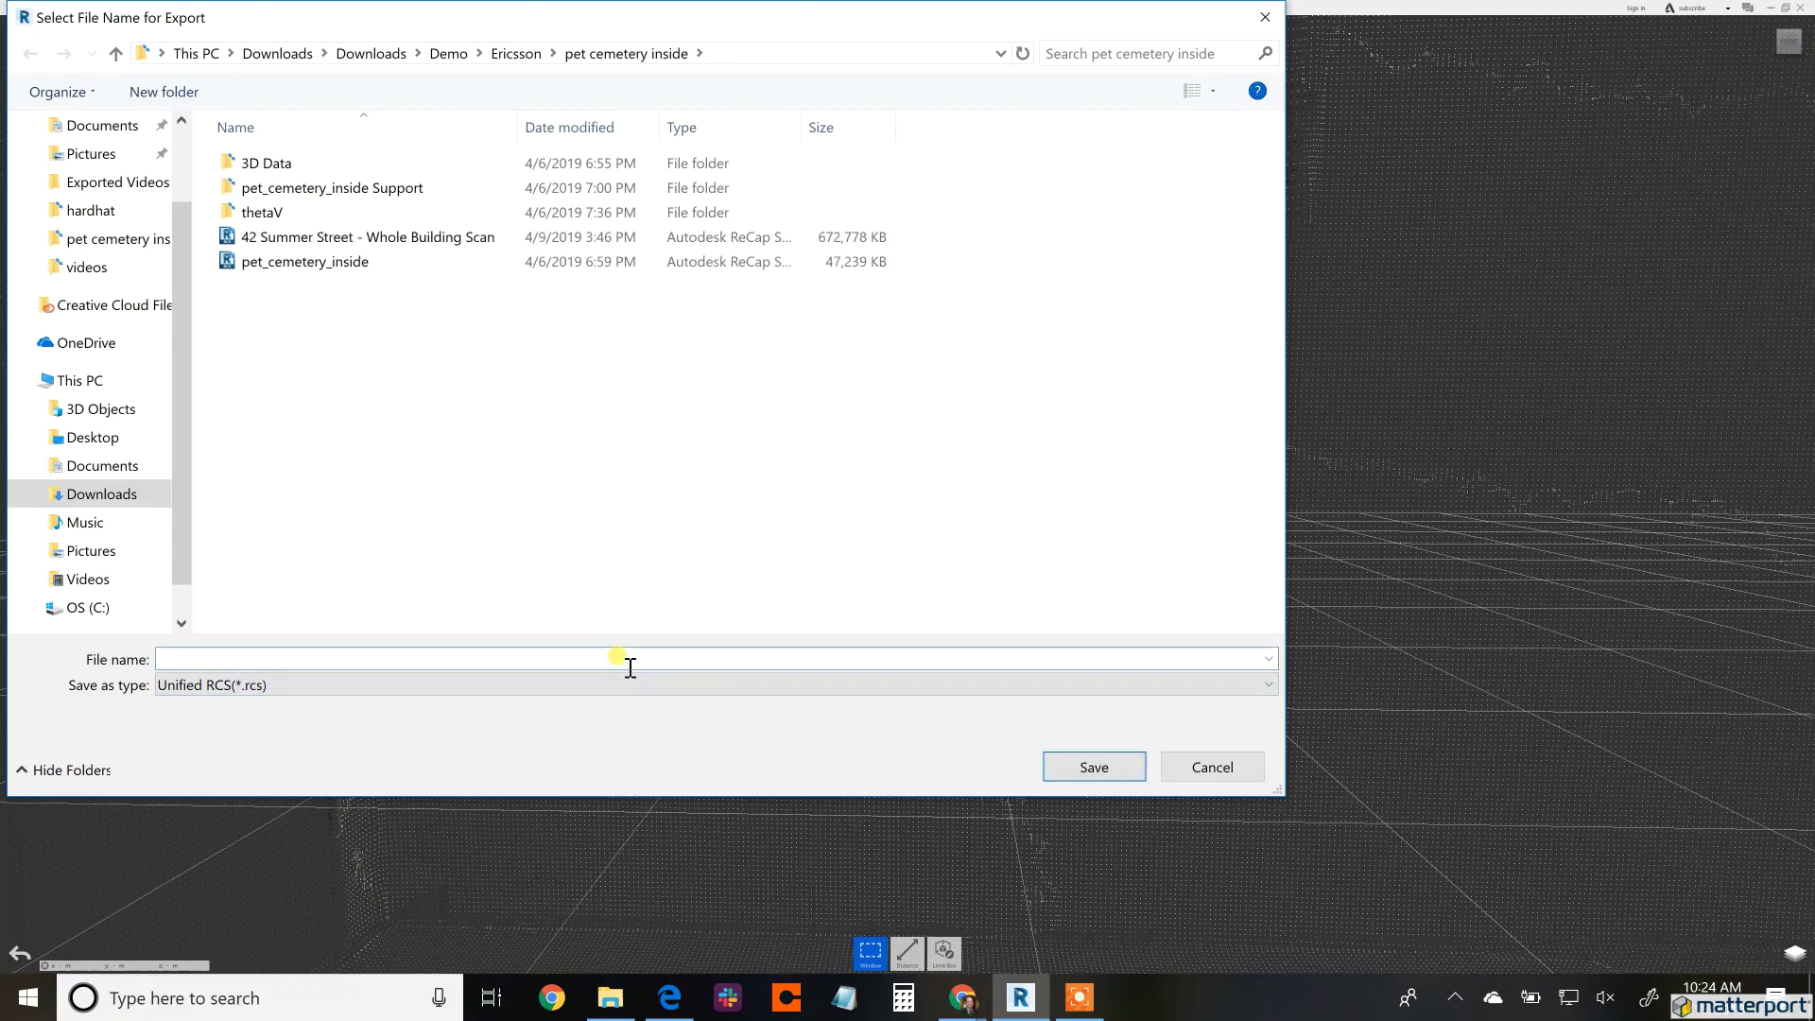
text(pump room)
click(1087, 770)
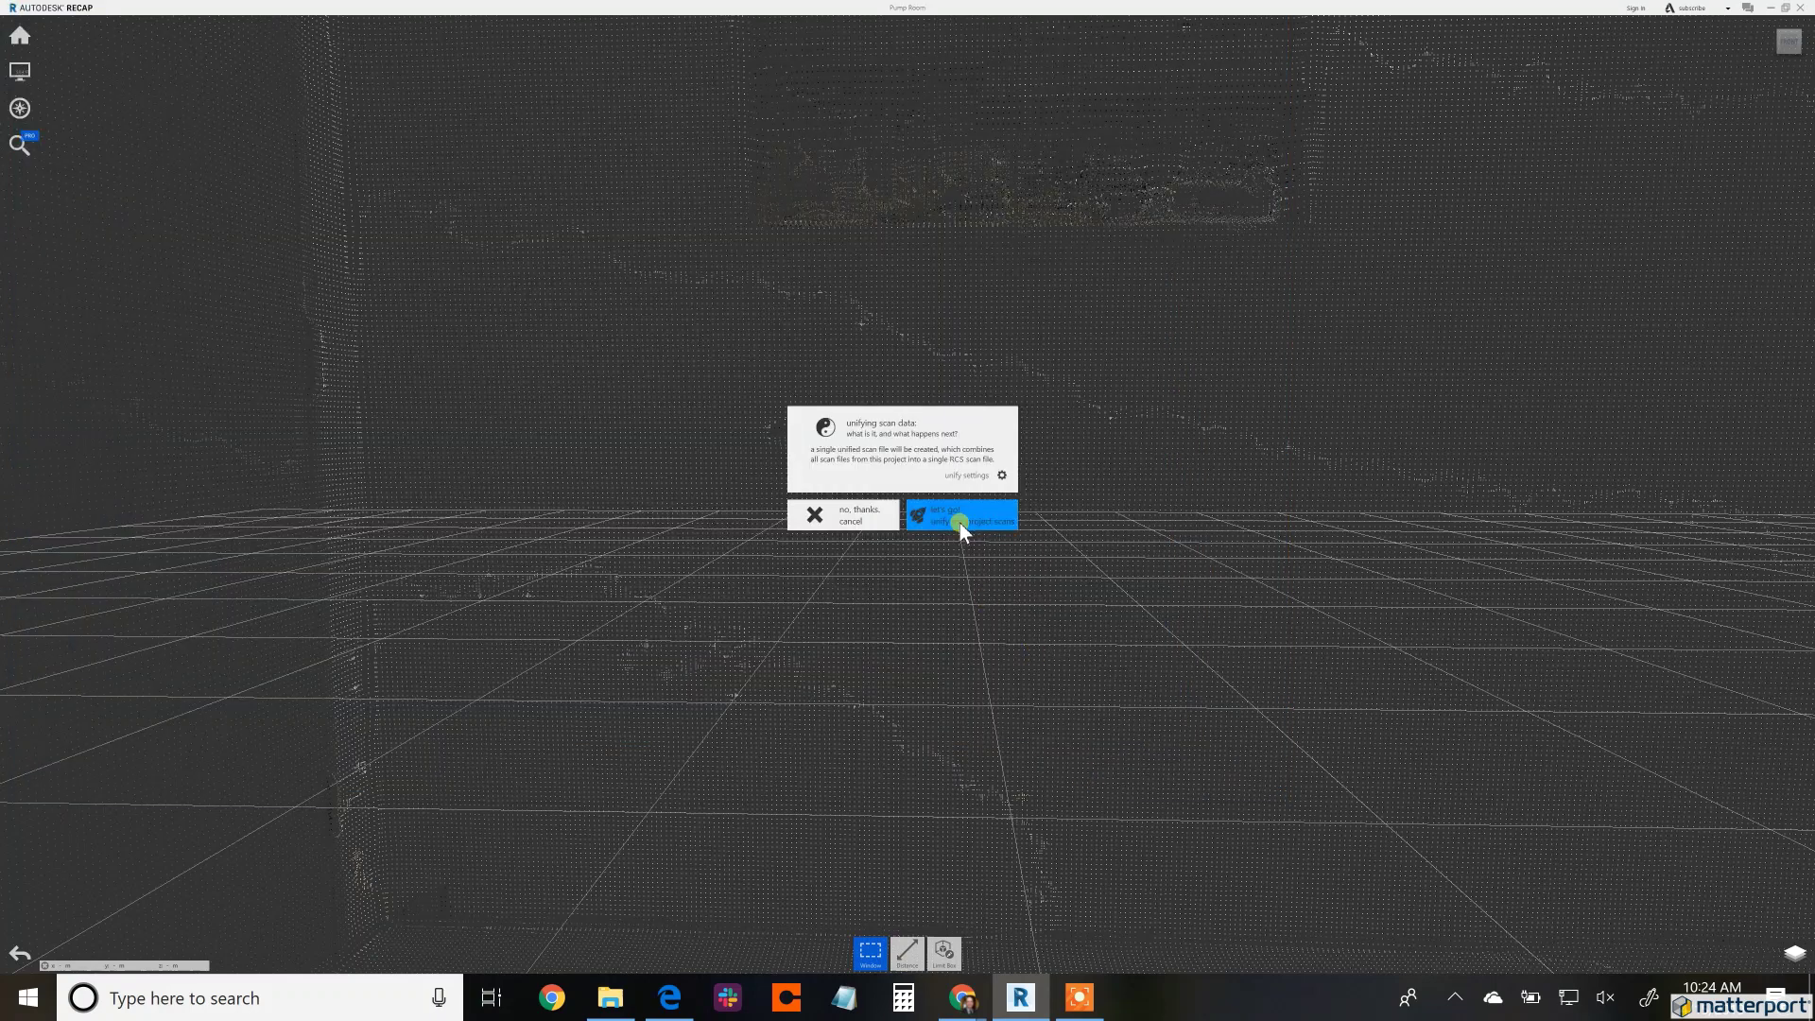
click(961, 523)
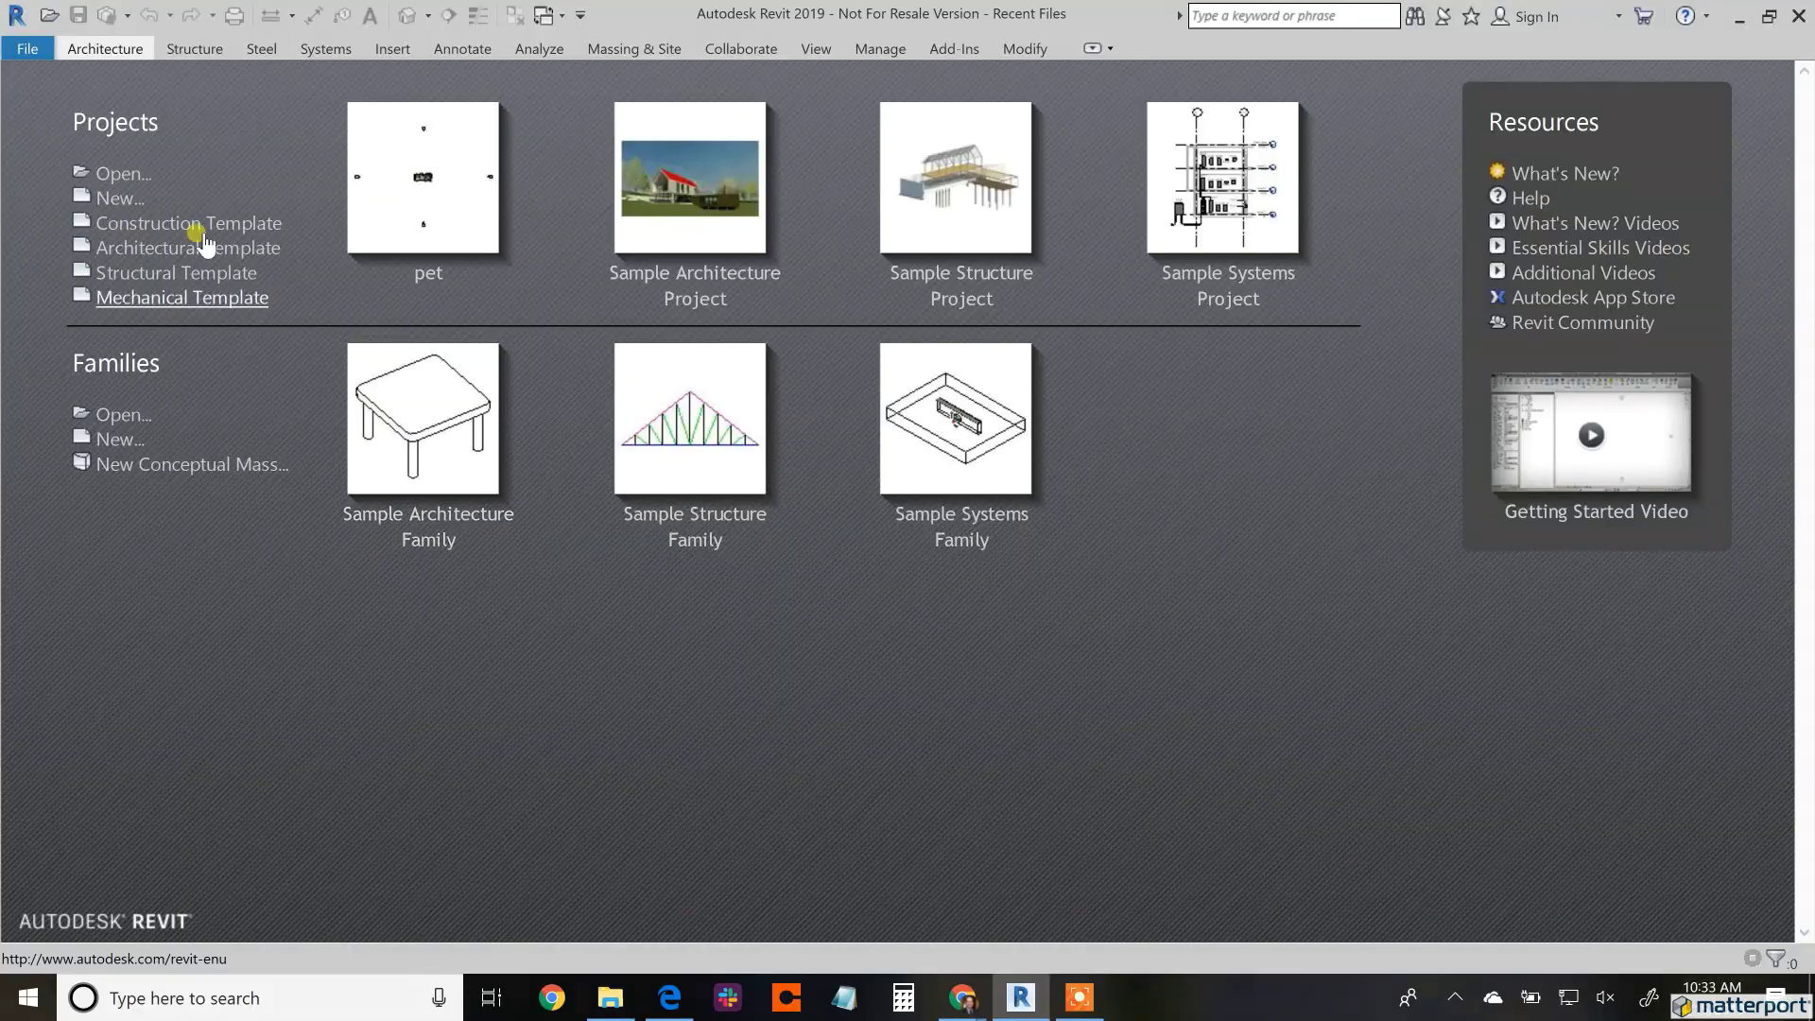
Create a Construction Template project and link Pump Room.rcp into the Level 1 plan.
click(115, 196)
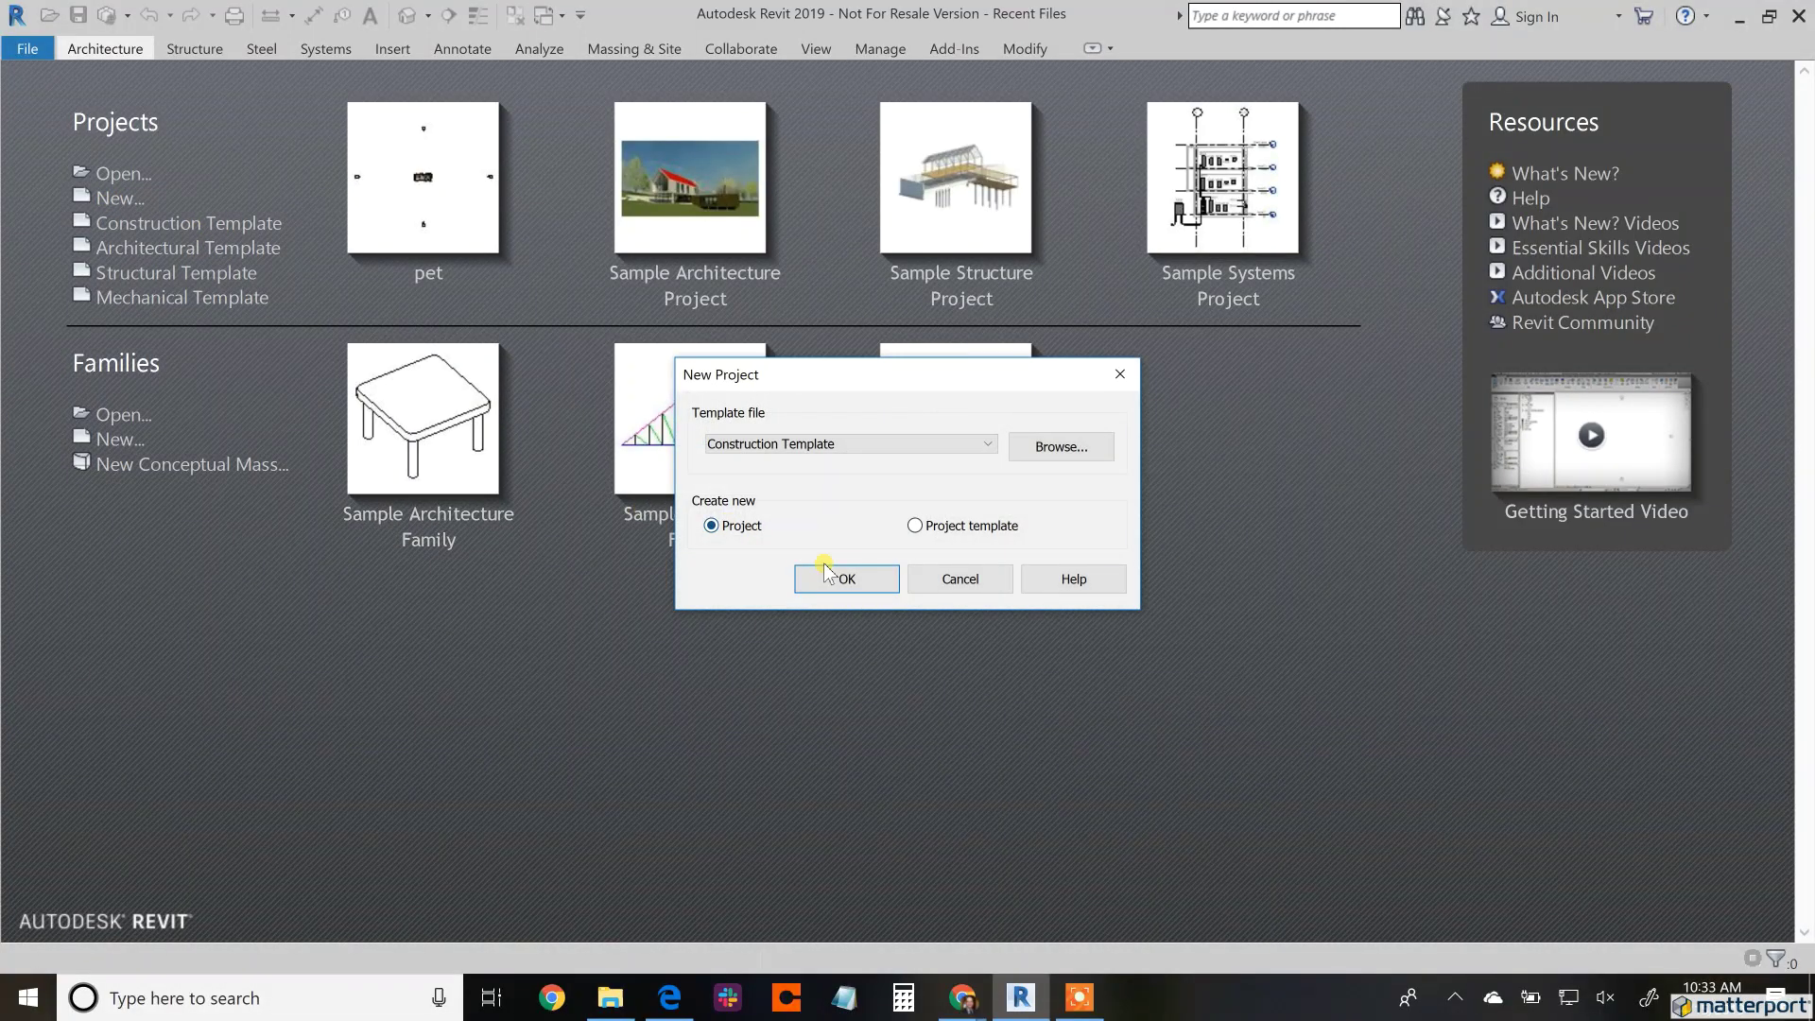
click(825, 570)
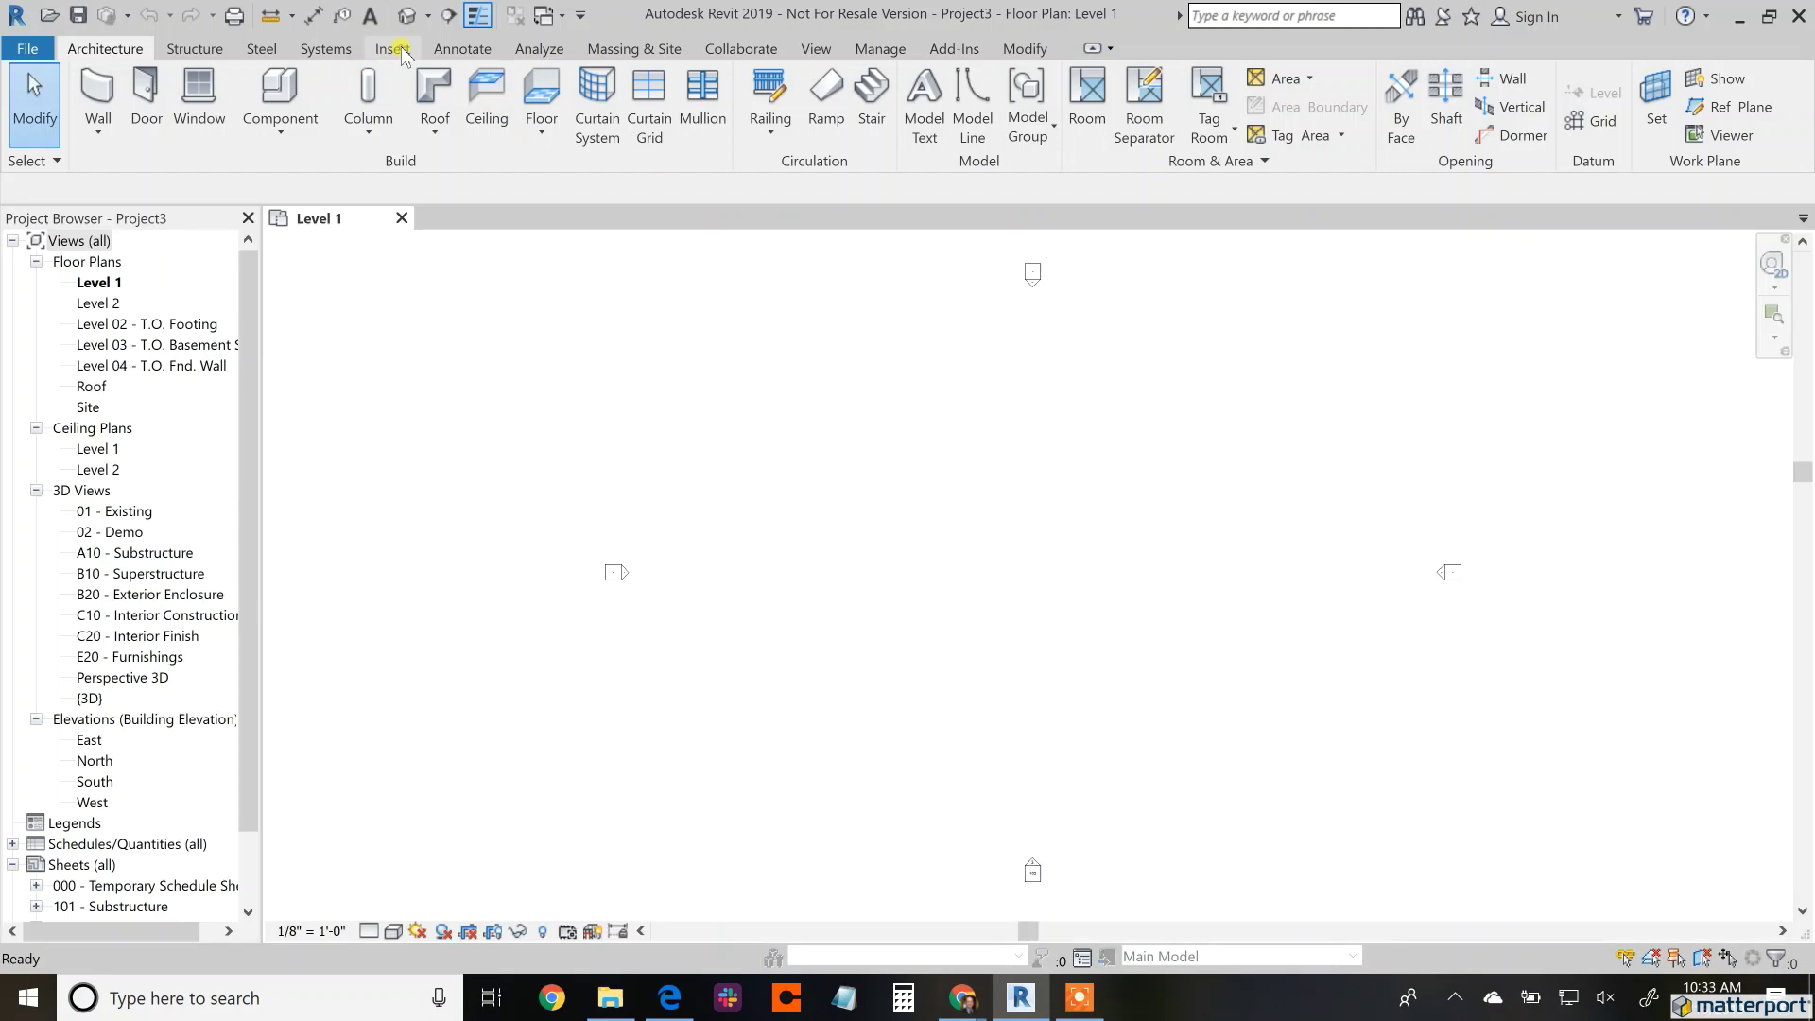
click(392, 49)
click(355, 115)
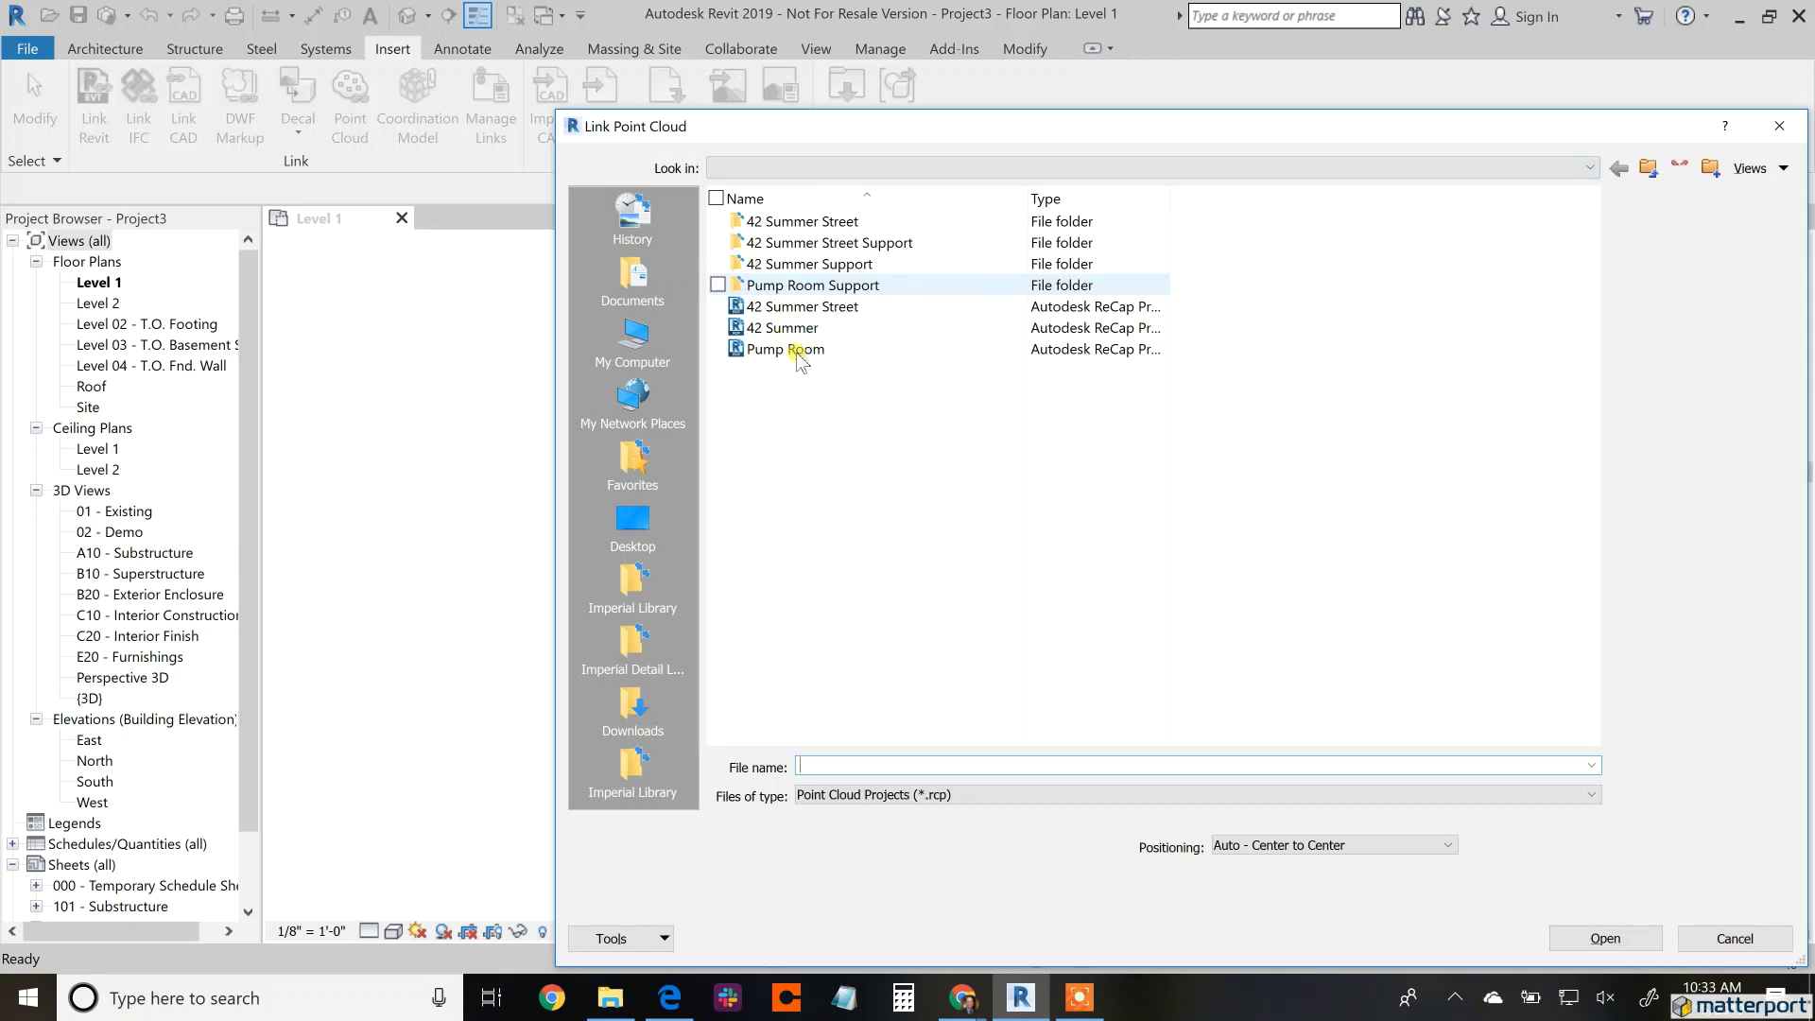
click(787, 349)
click(1608, 938)
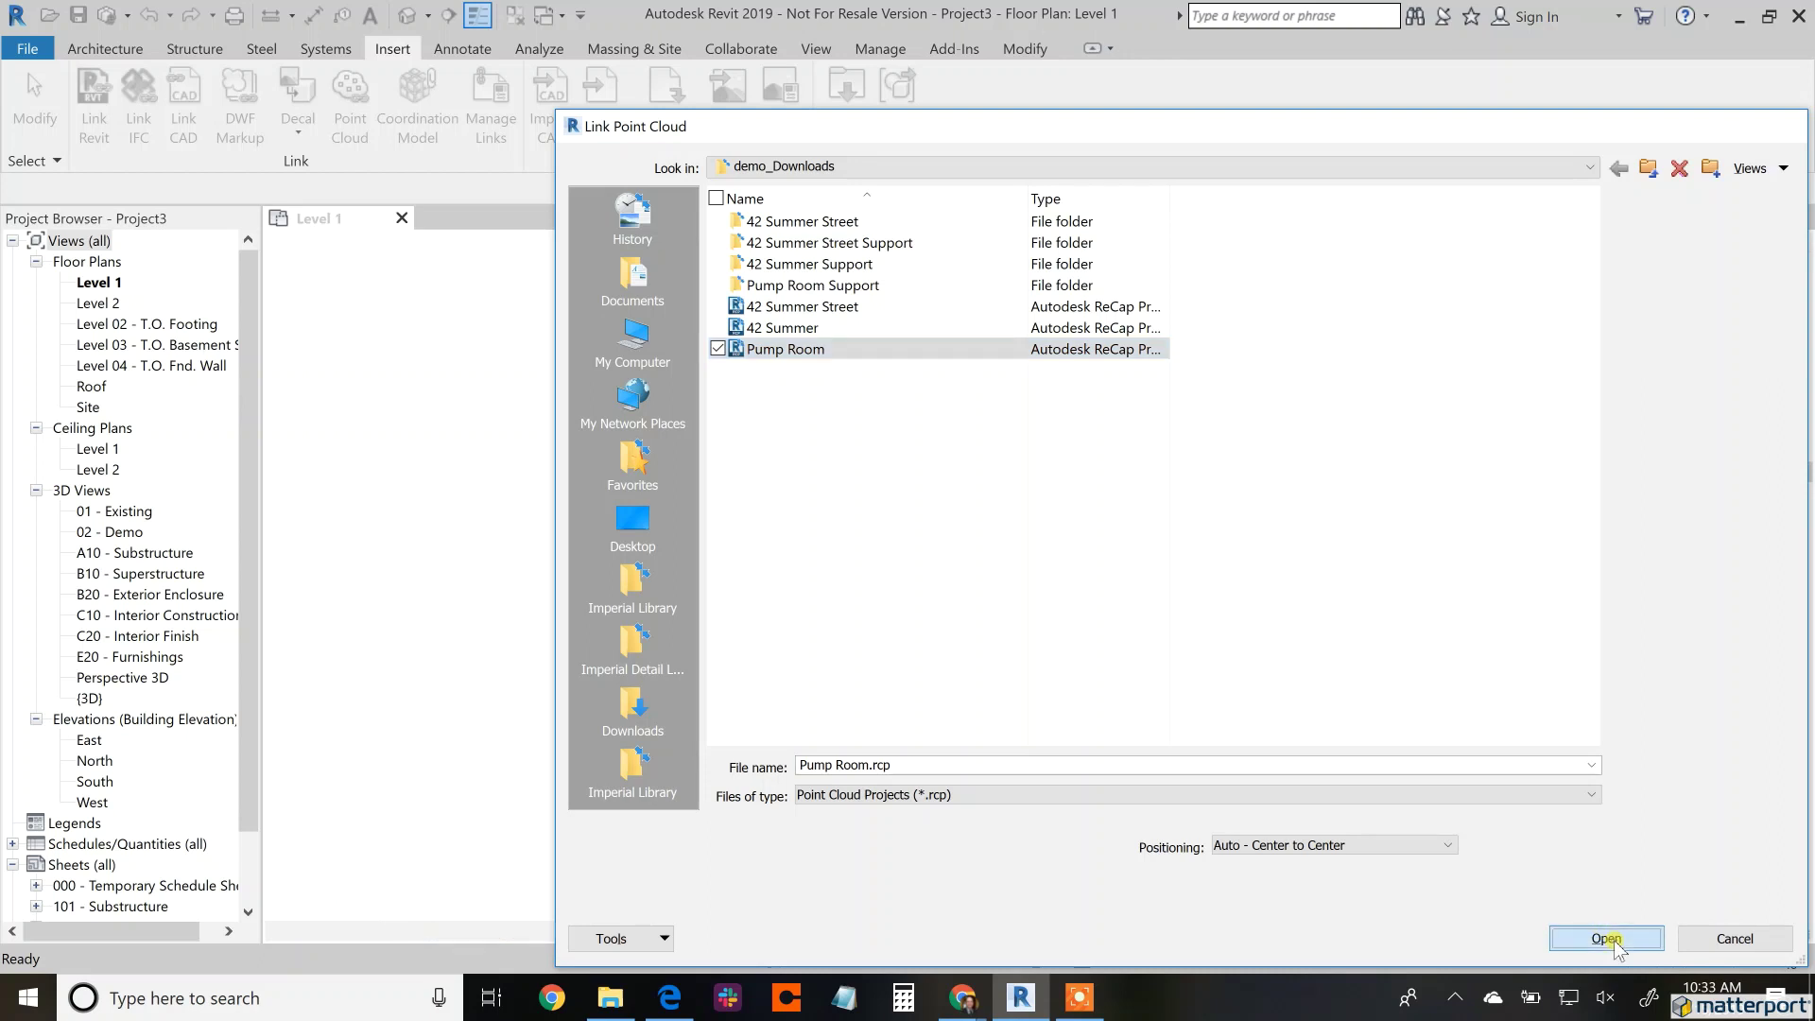
Chain generic 8" walls along the point cloud's bottom, right side and top edges.
scroll(1078, 622, up, 5)
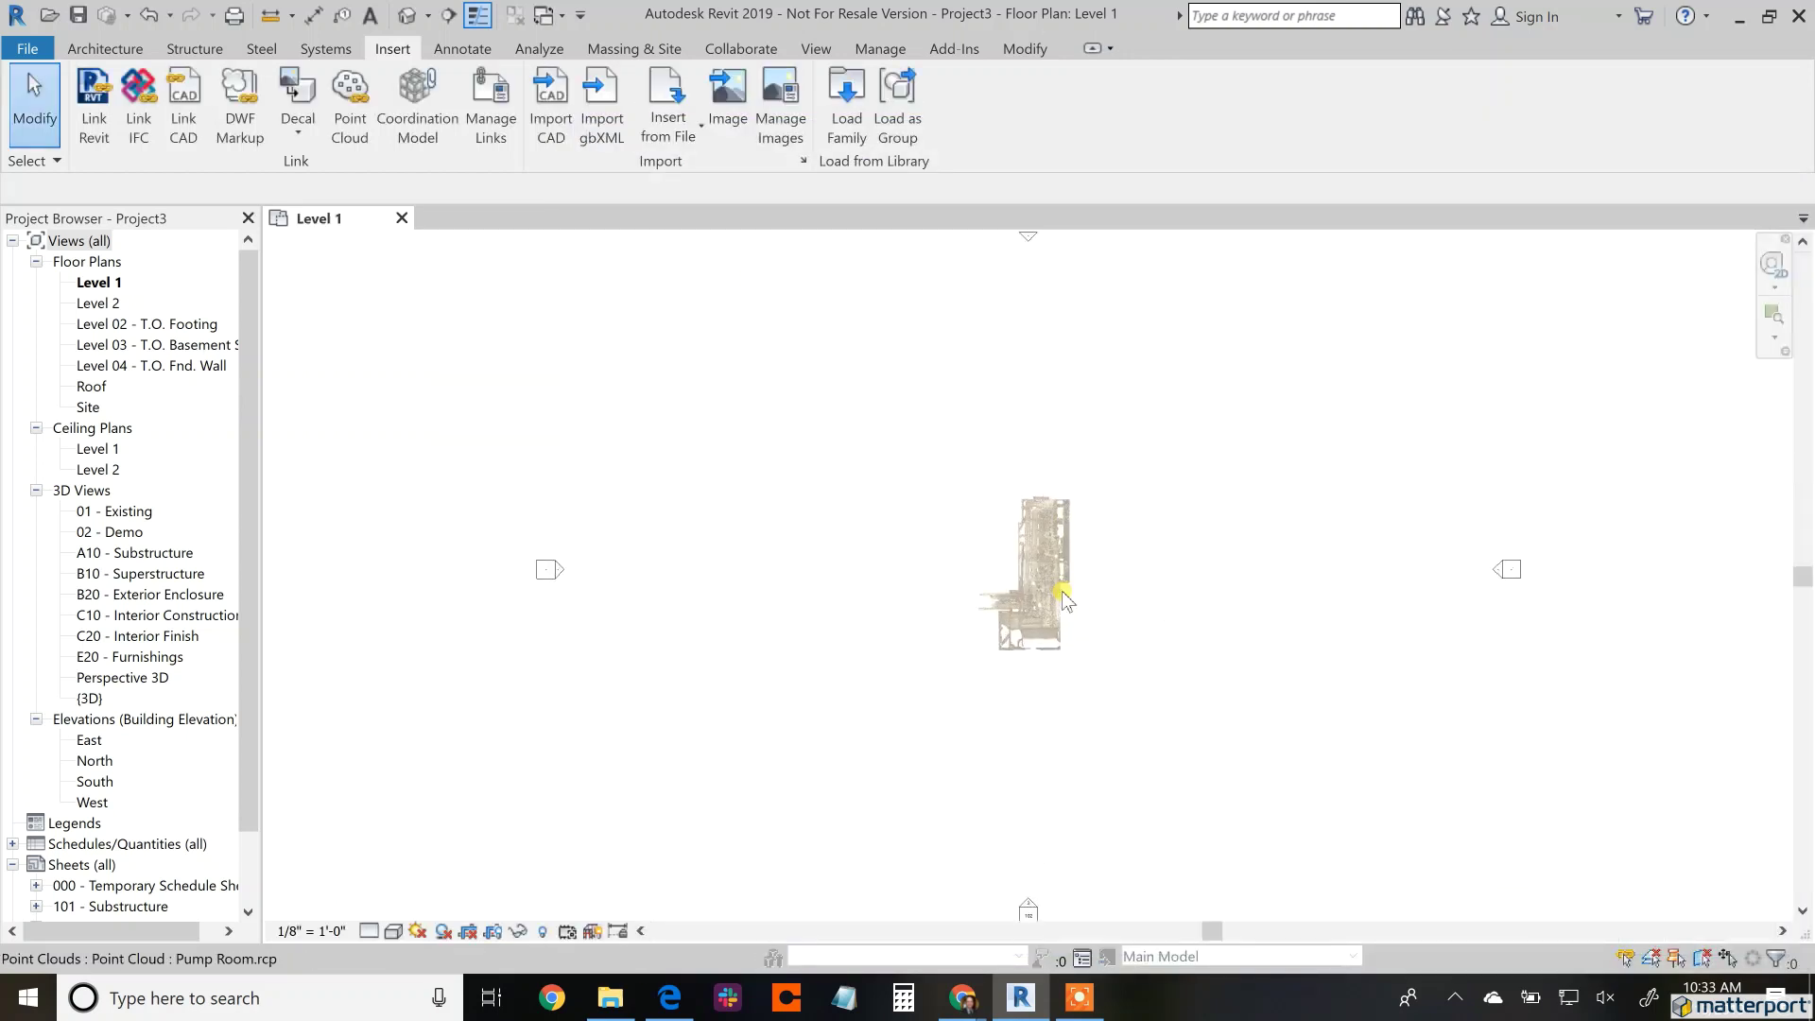
scroll(1023, 567, up, 3)
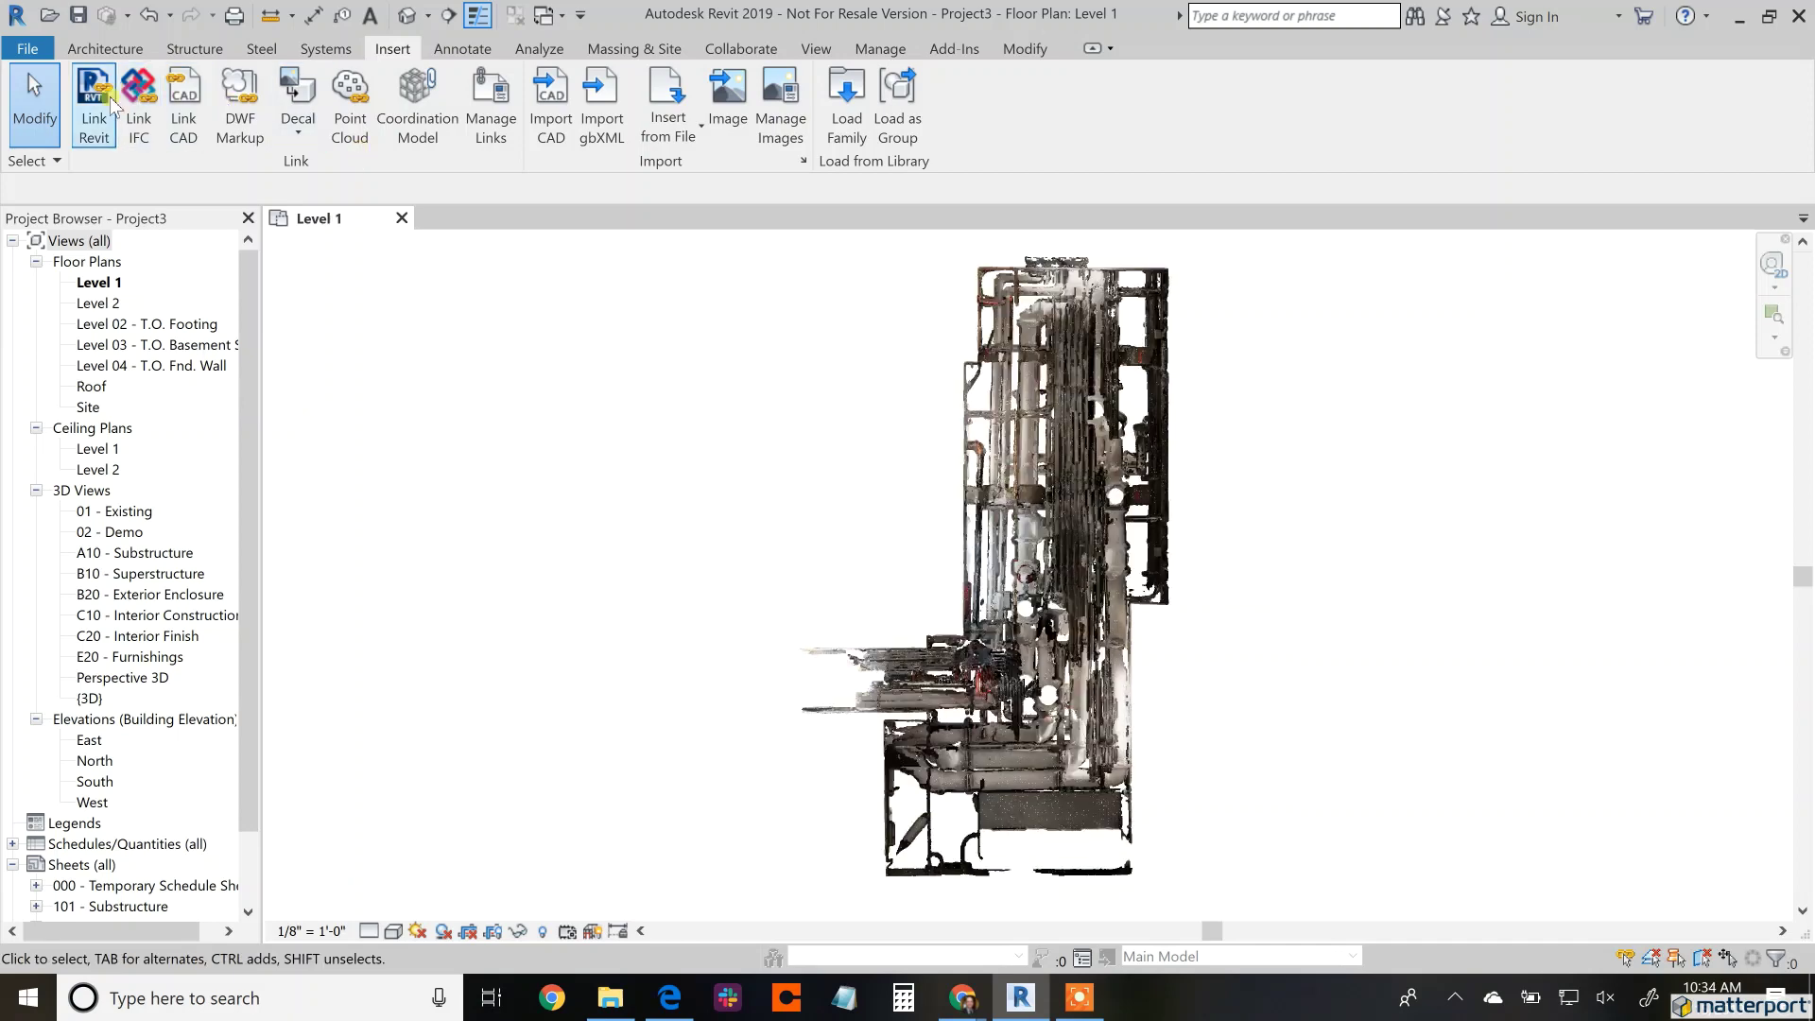
click(106, 50)
click(95, 100)
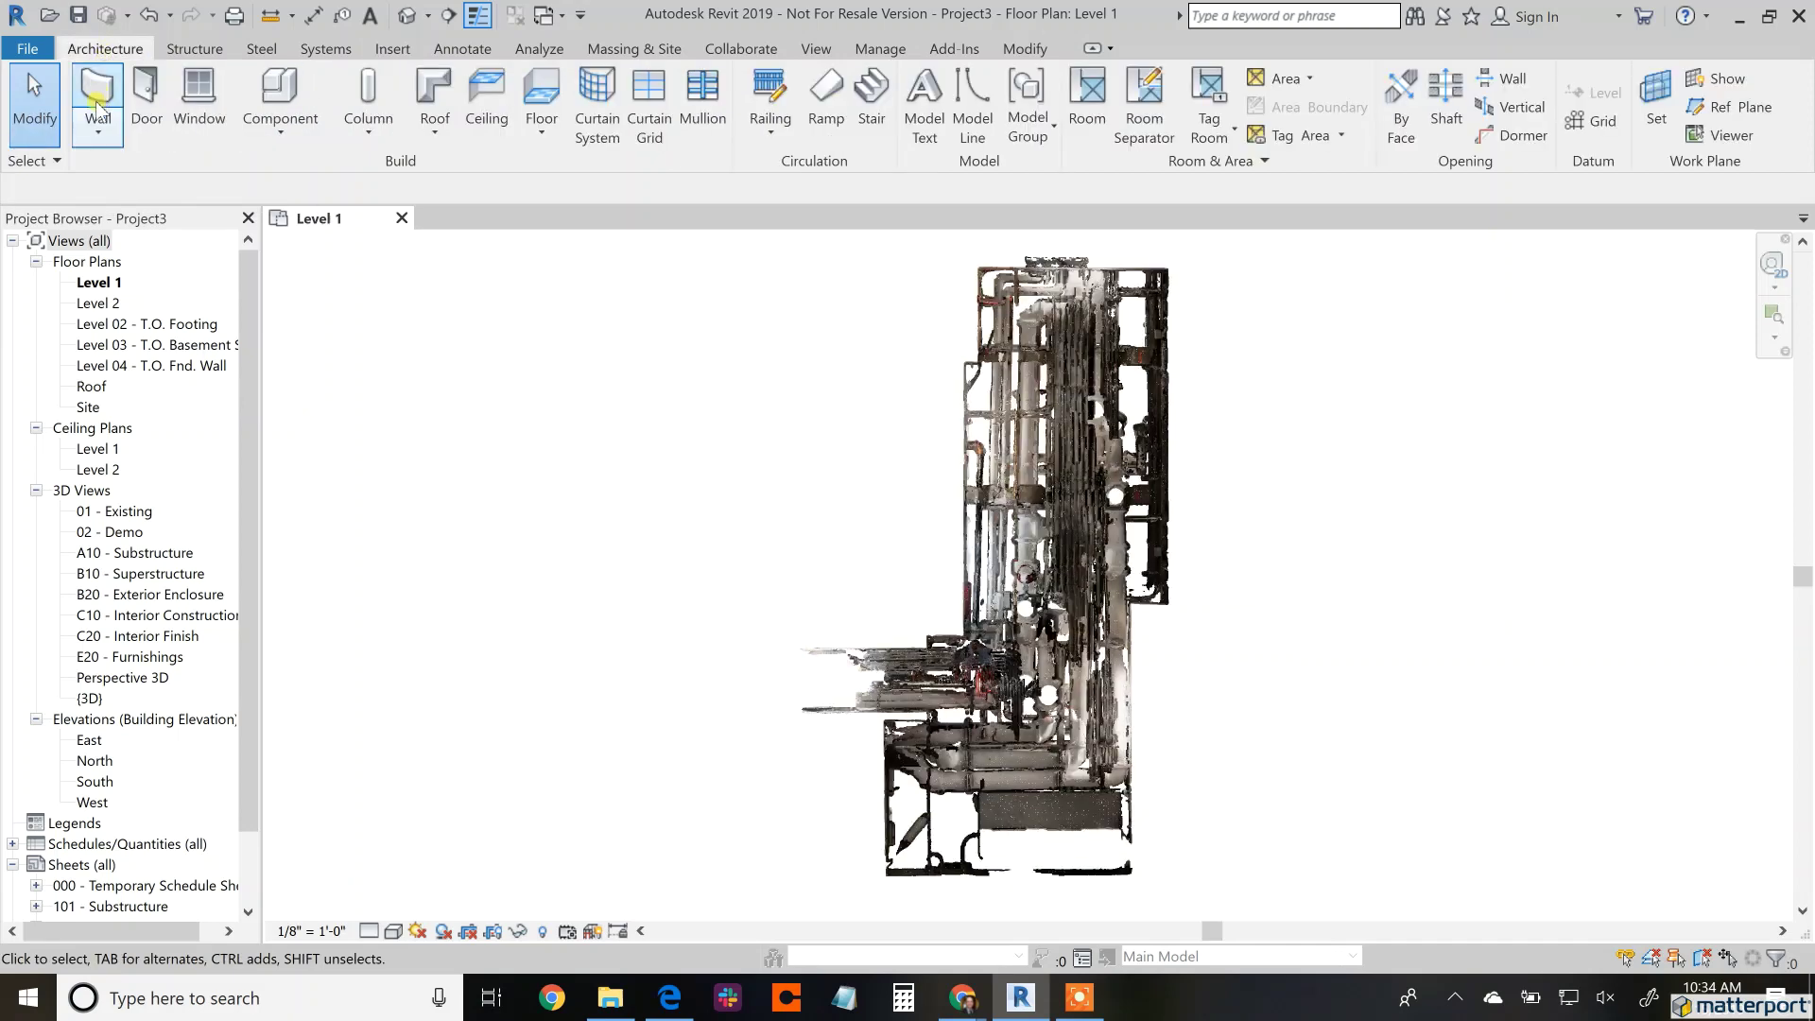
click(887, 871)
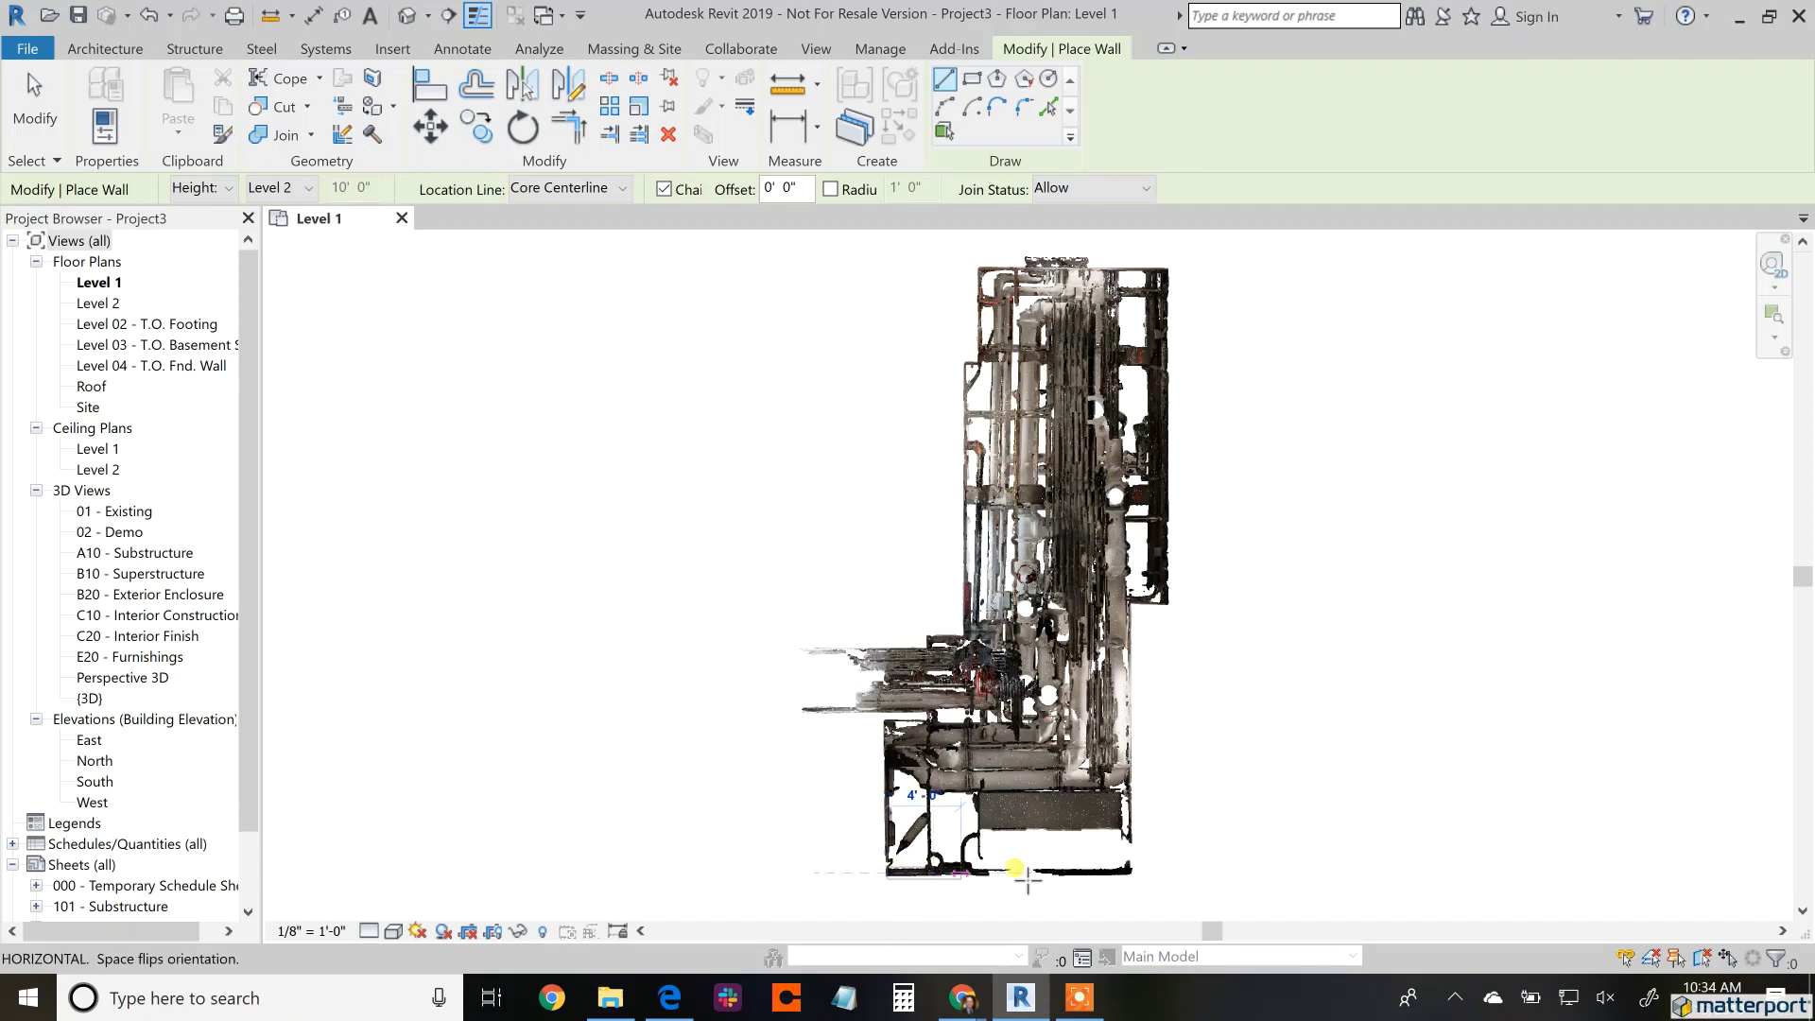
click(1132, 872)
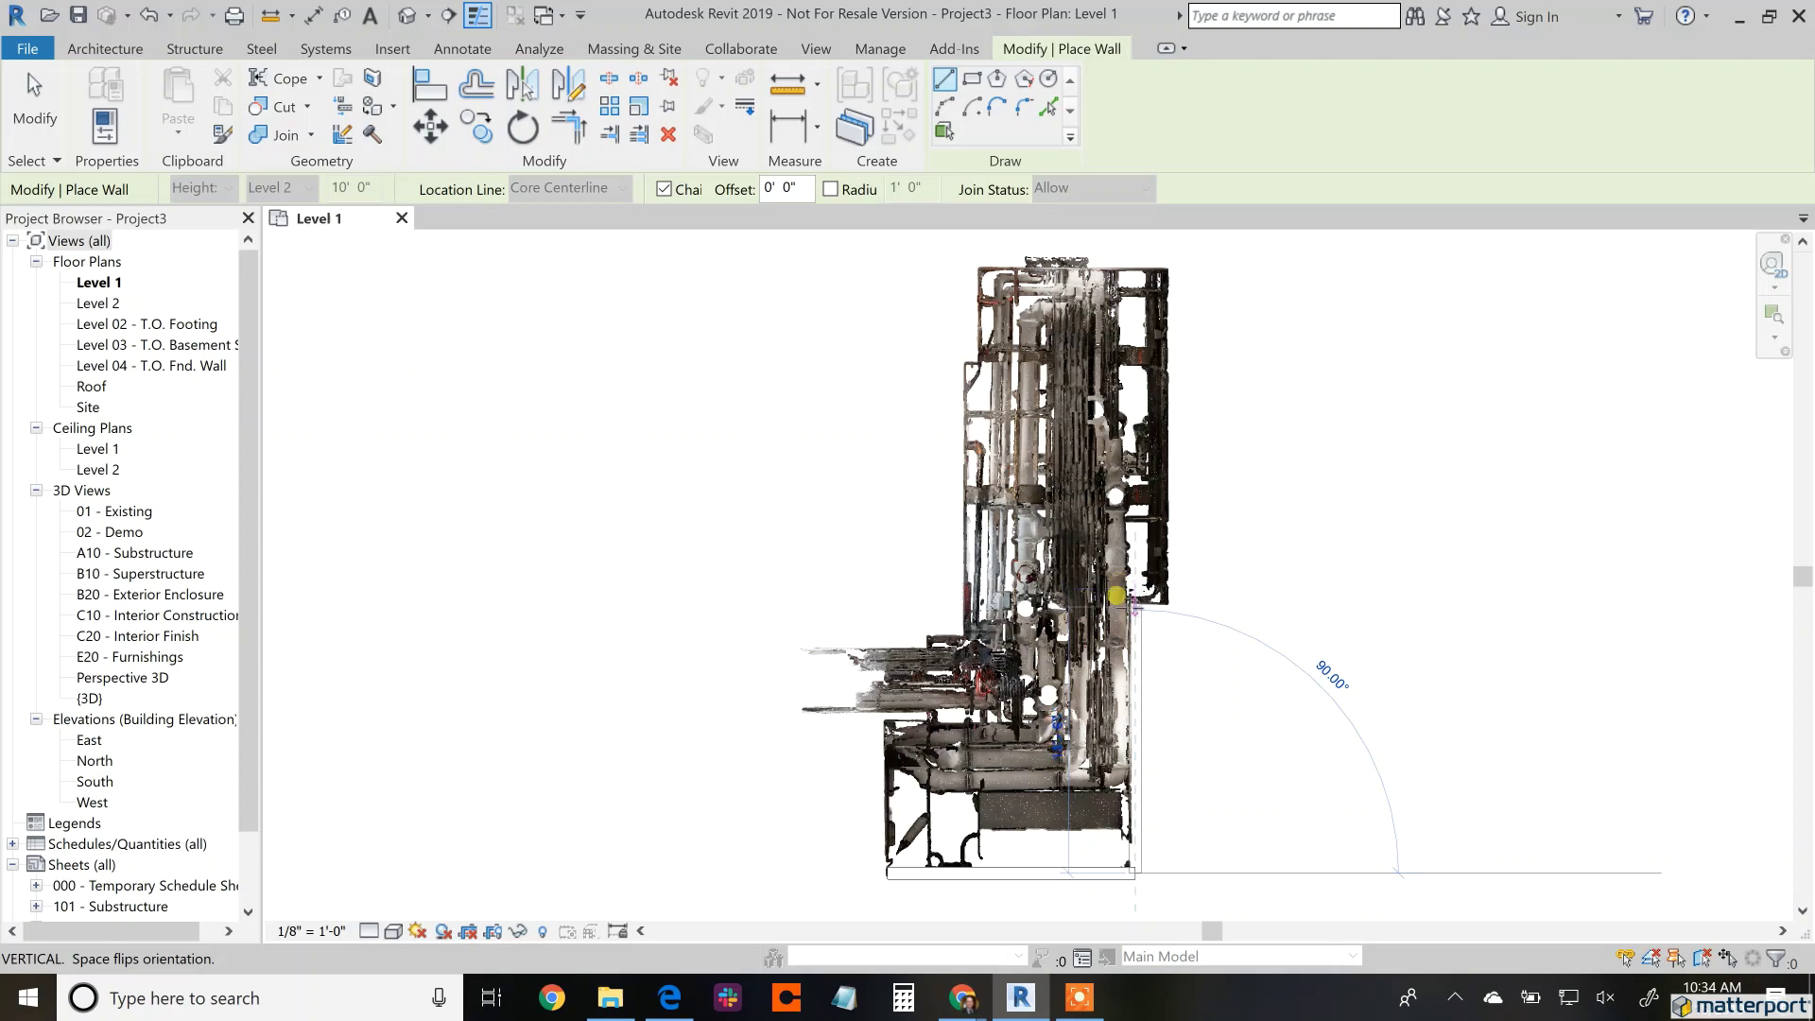
click(1134, 605)
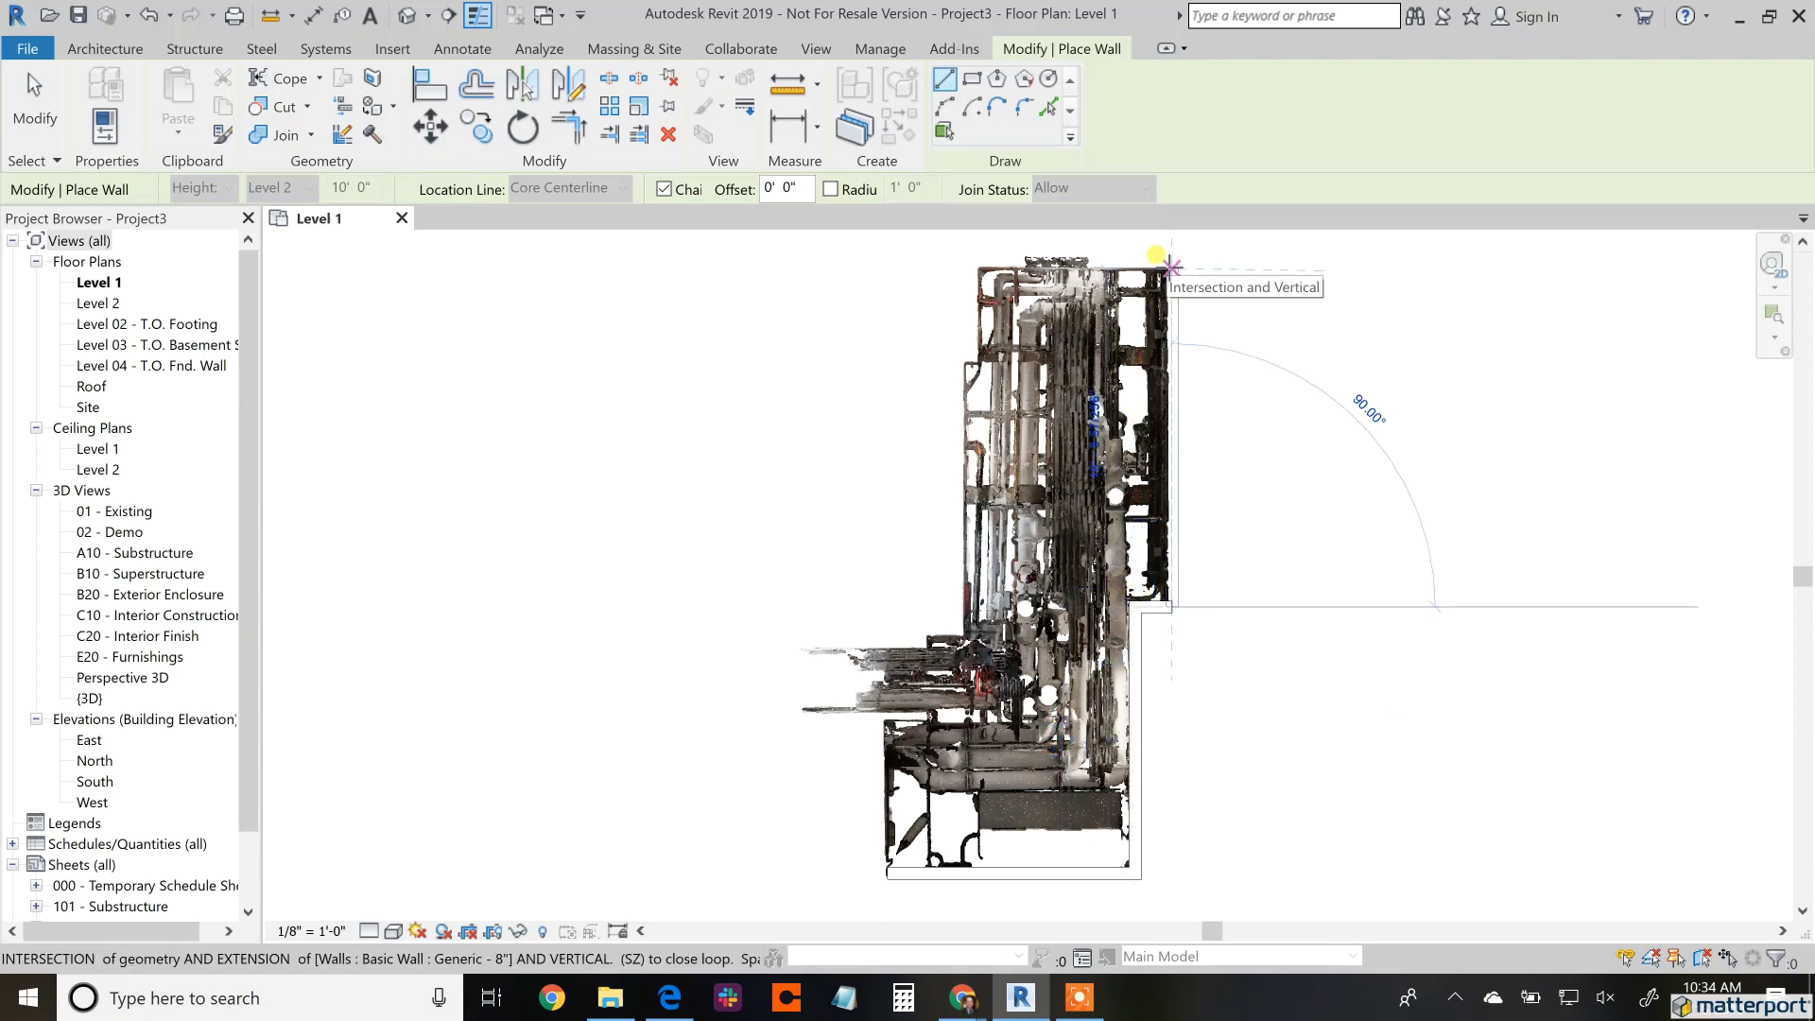
click(1171, 265)
click(977, 266)
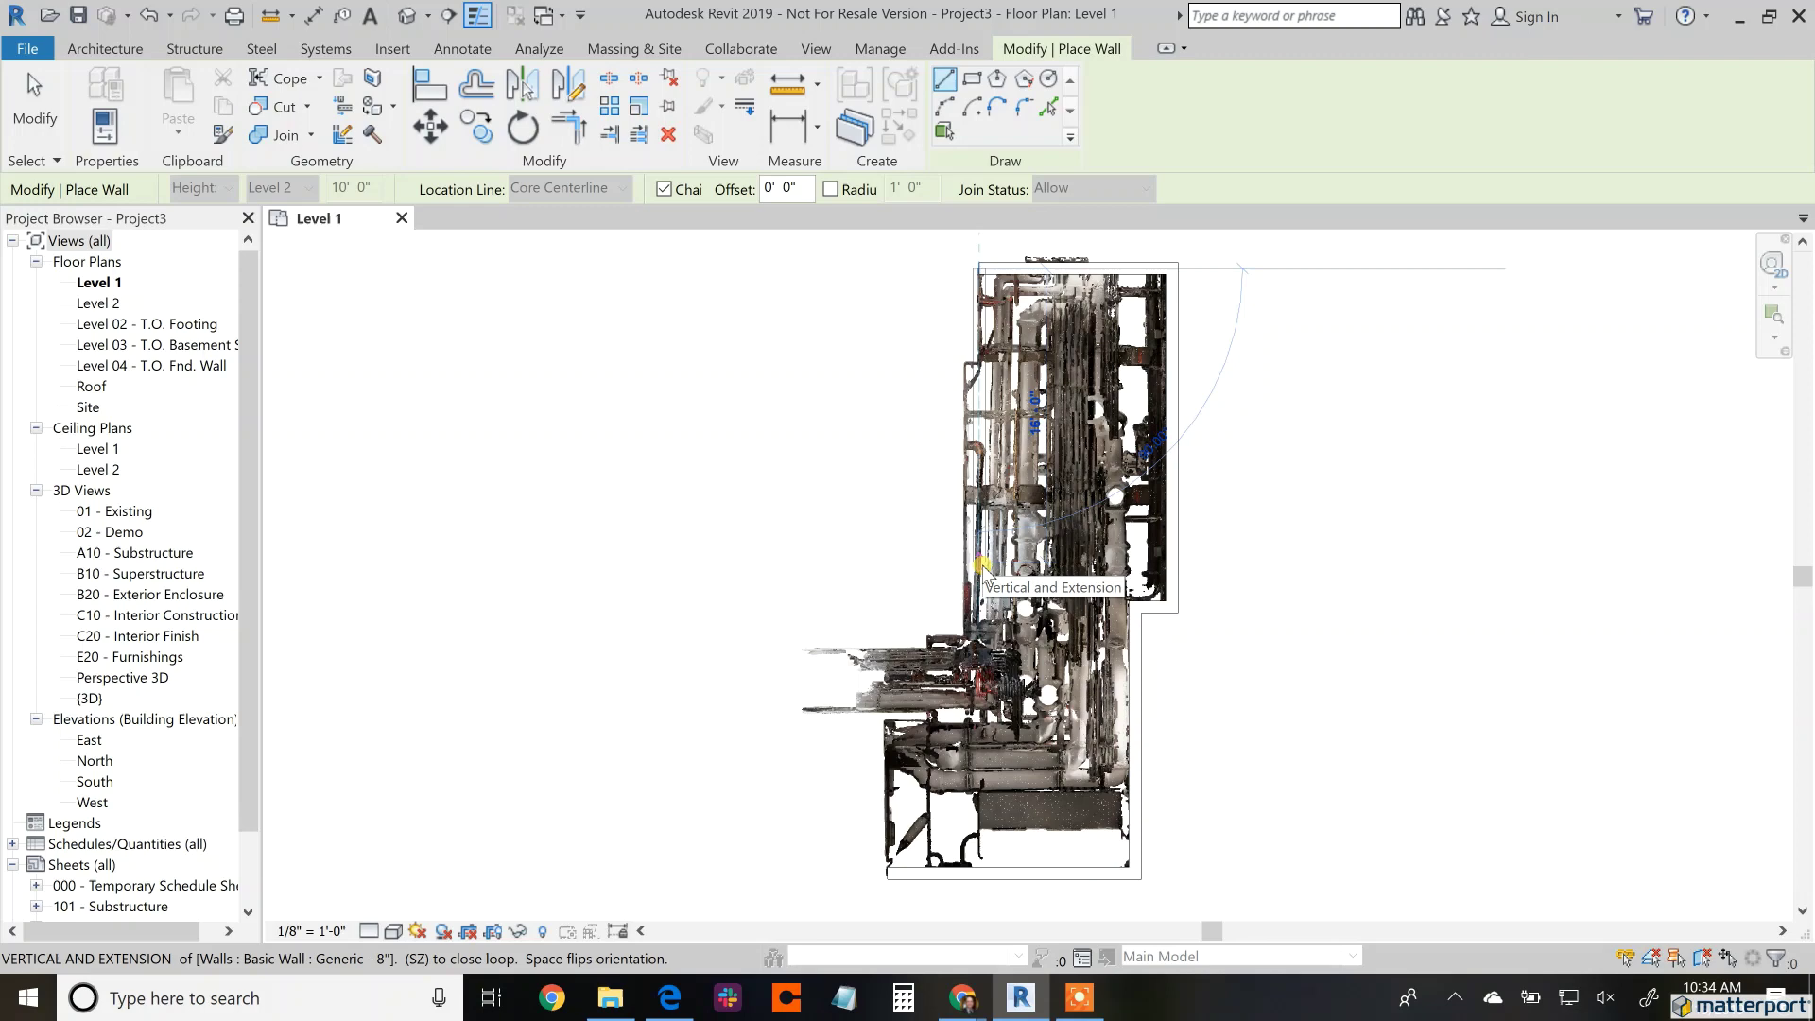
key(Escape)
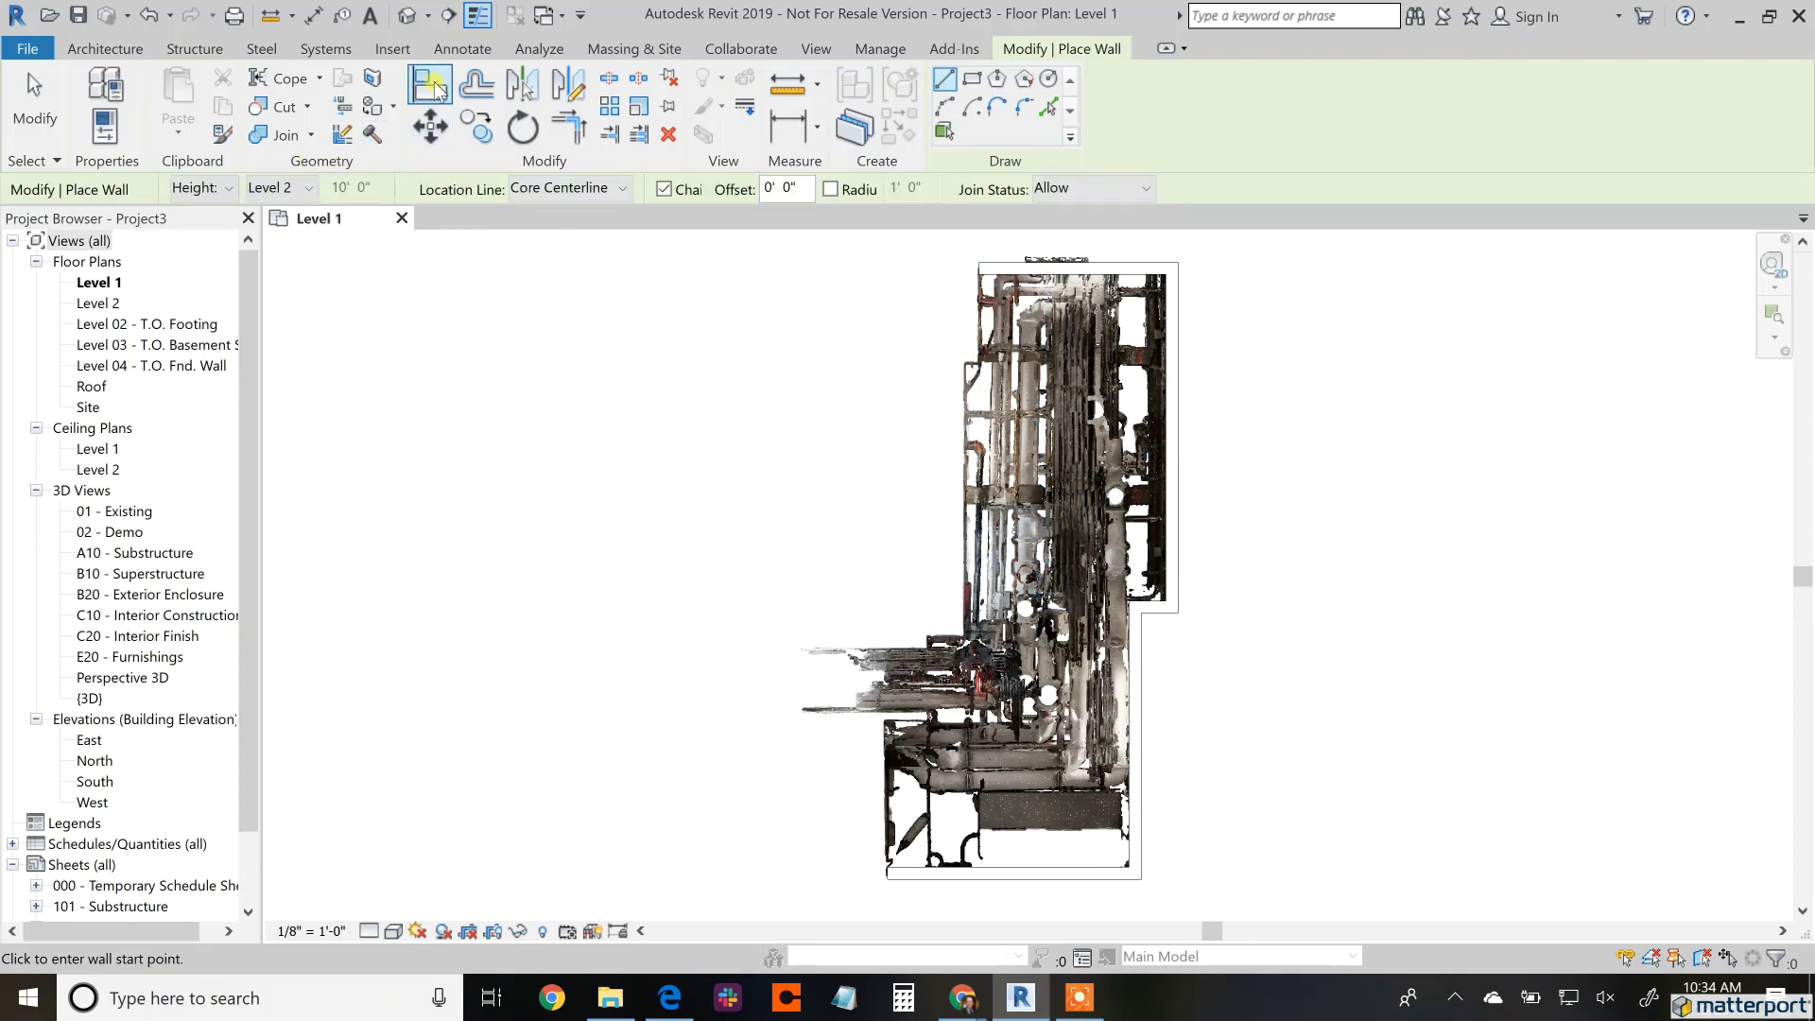
click(816, 49)
Open the default 3D view, zoom in, and start a new wall from an existing wall's end.
click(667, 95)
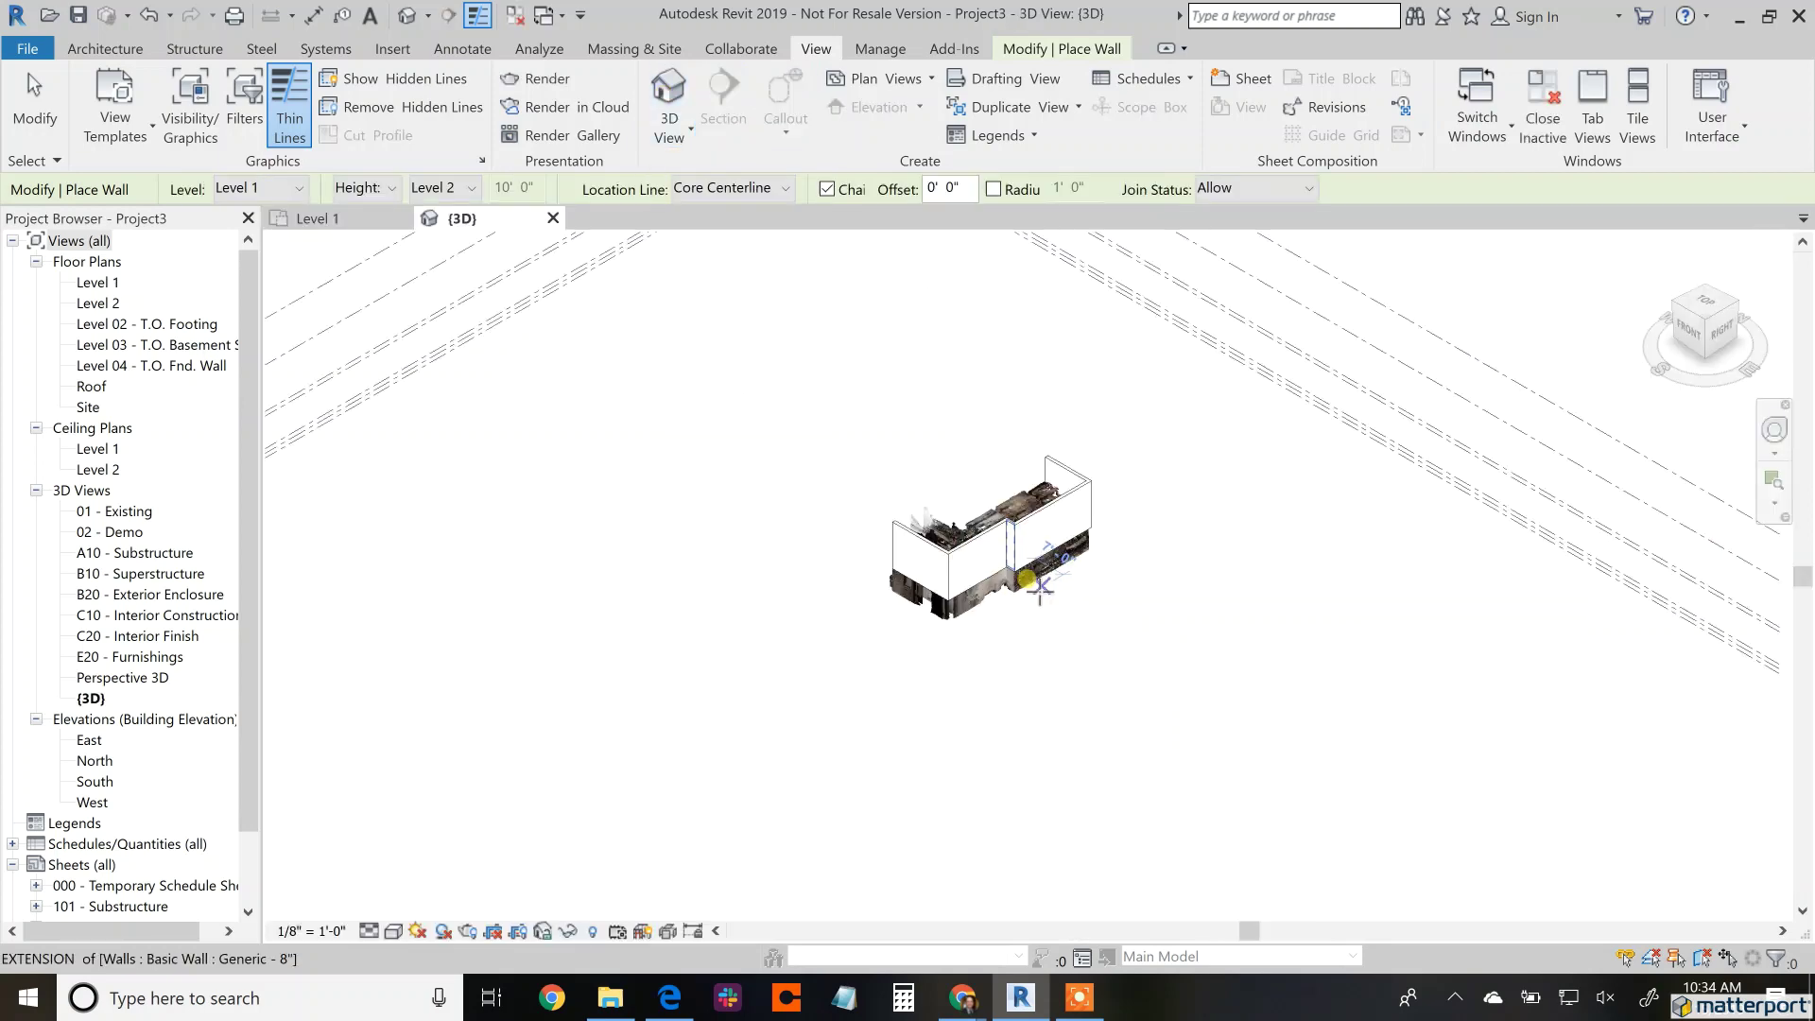
scroll(1040, 588, up, 5)
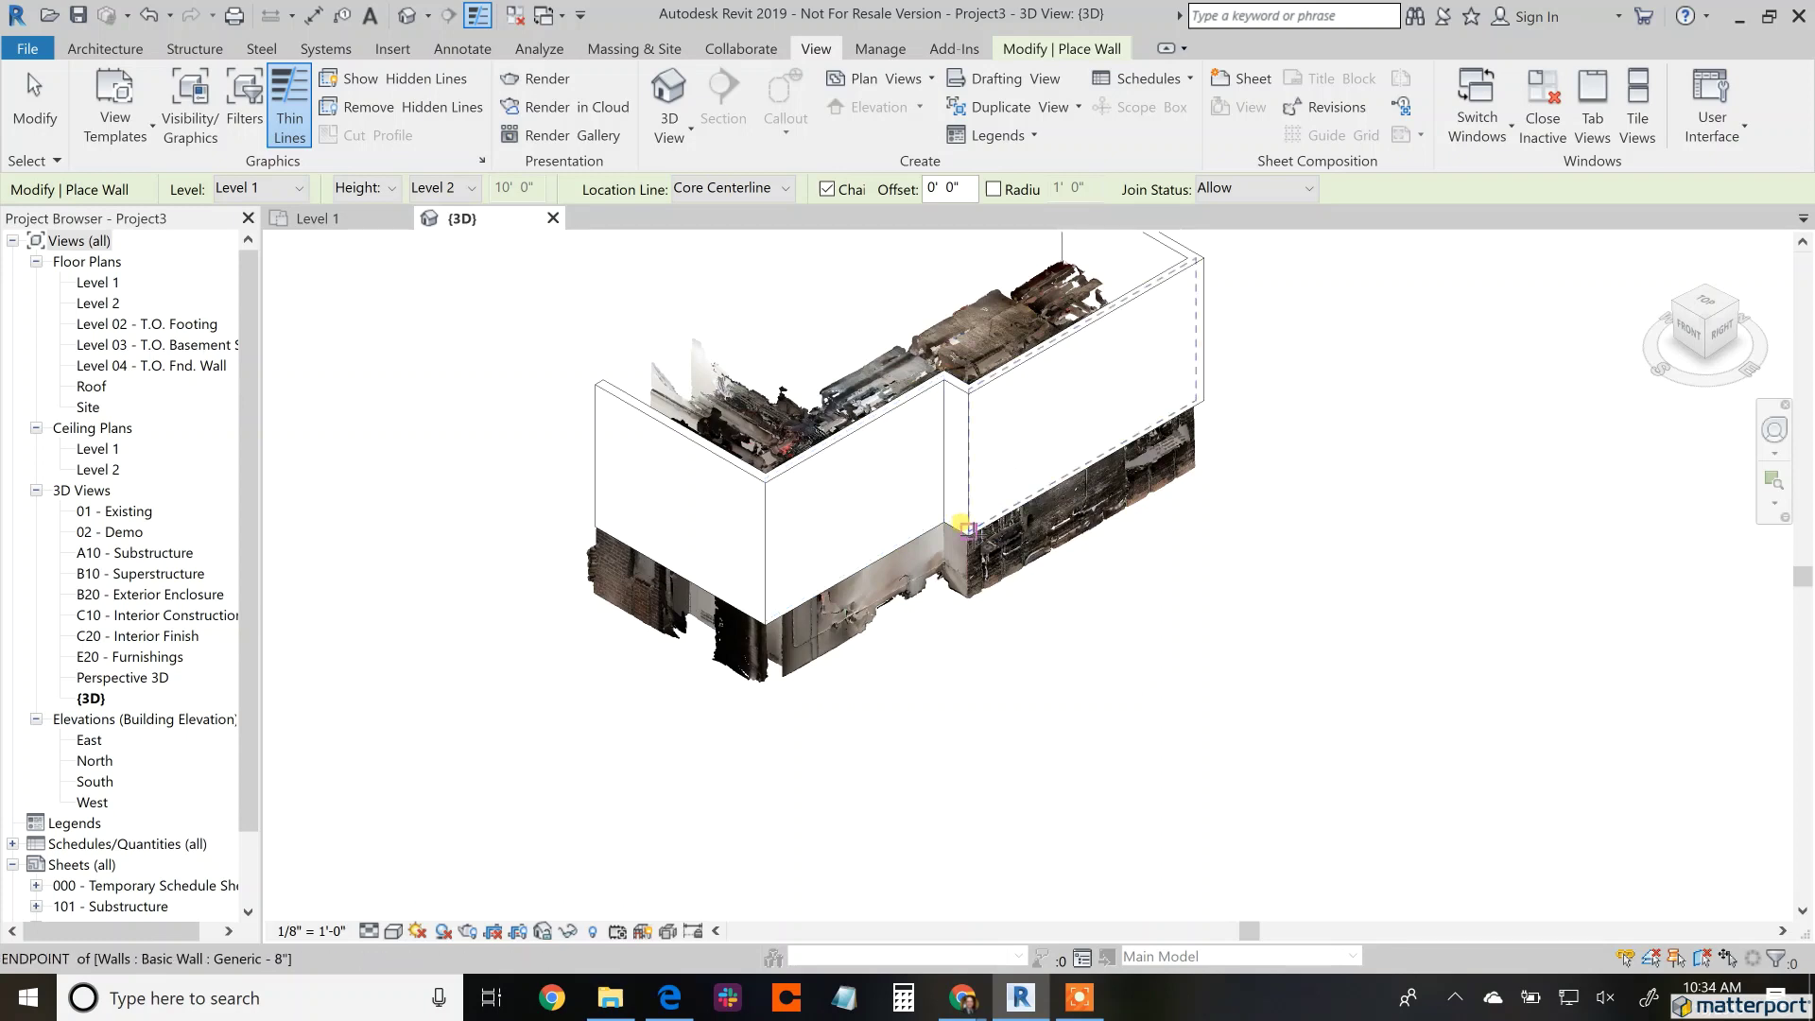
click(966, 528)
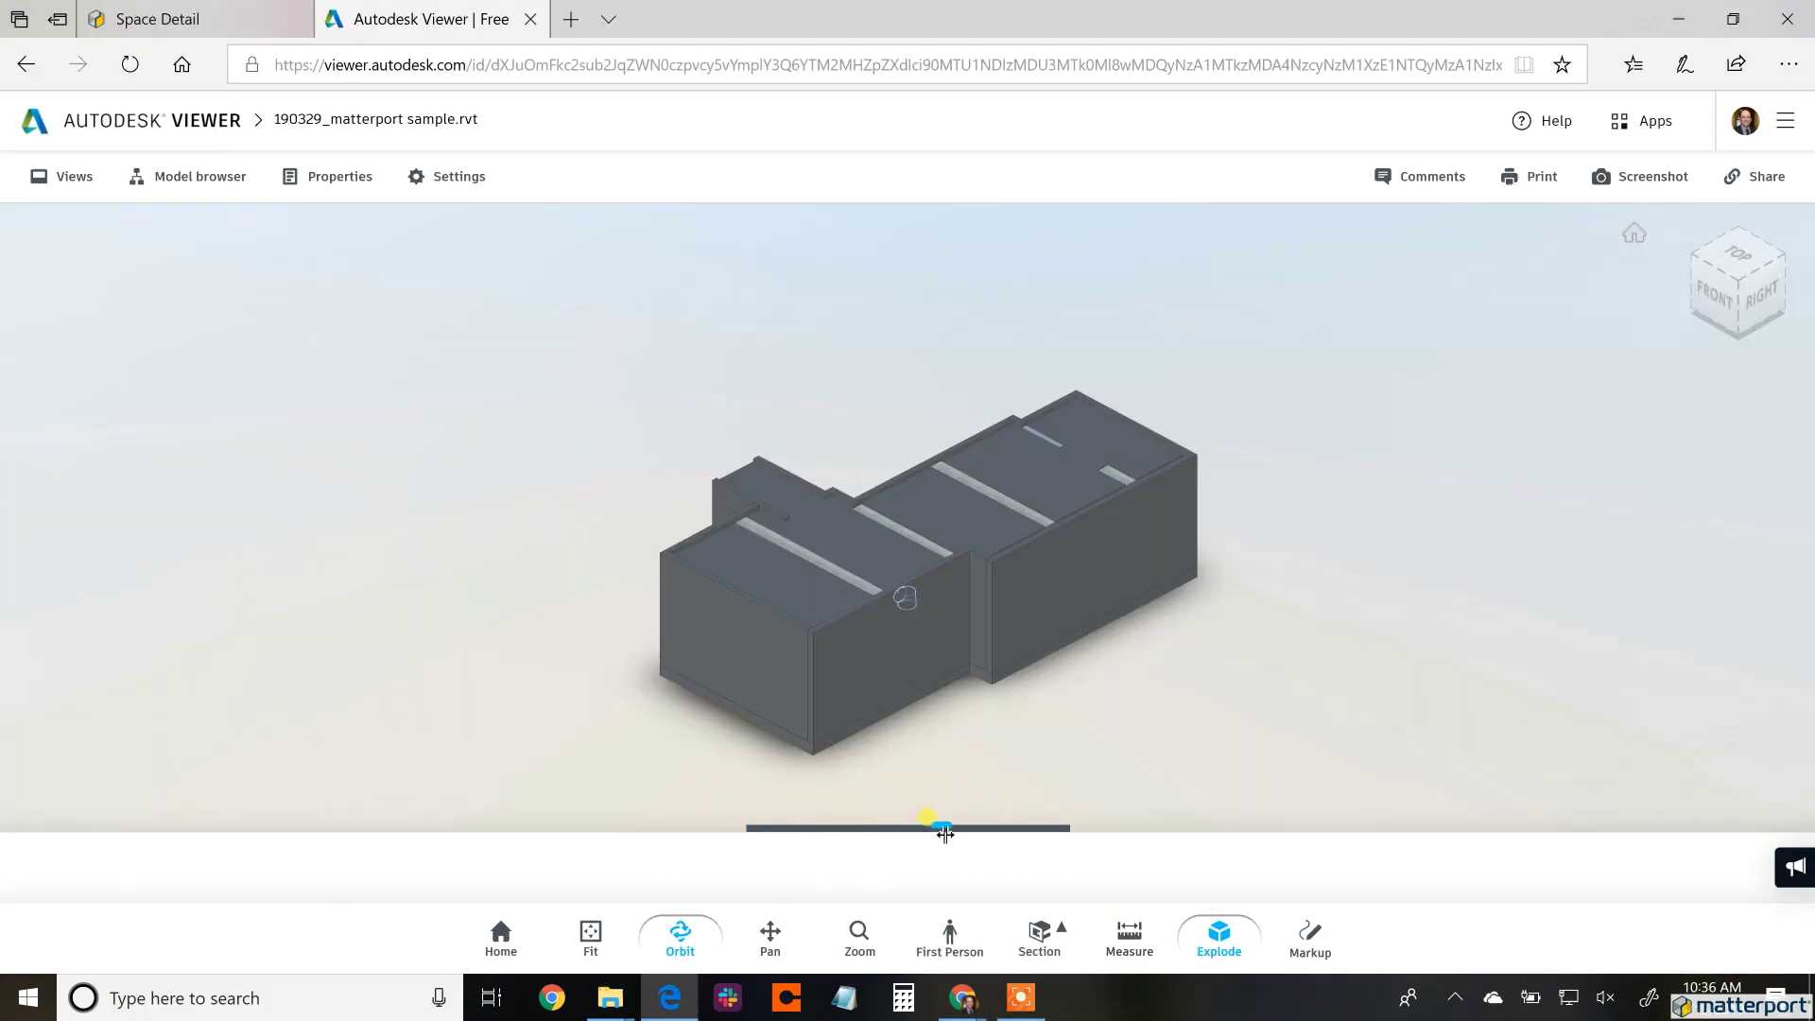
Explode the model into its walls, pipes and pump parts, then view it from the left.
drag(944, 834, 942, 834)
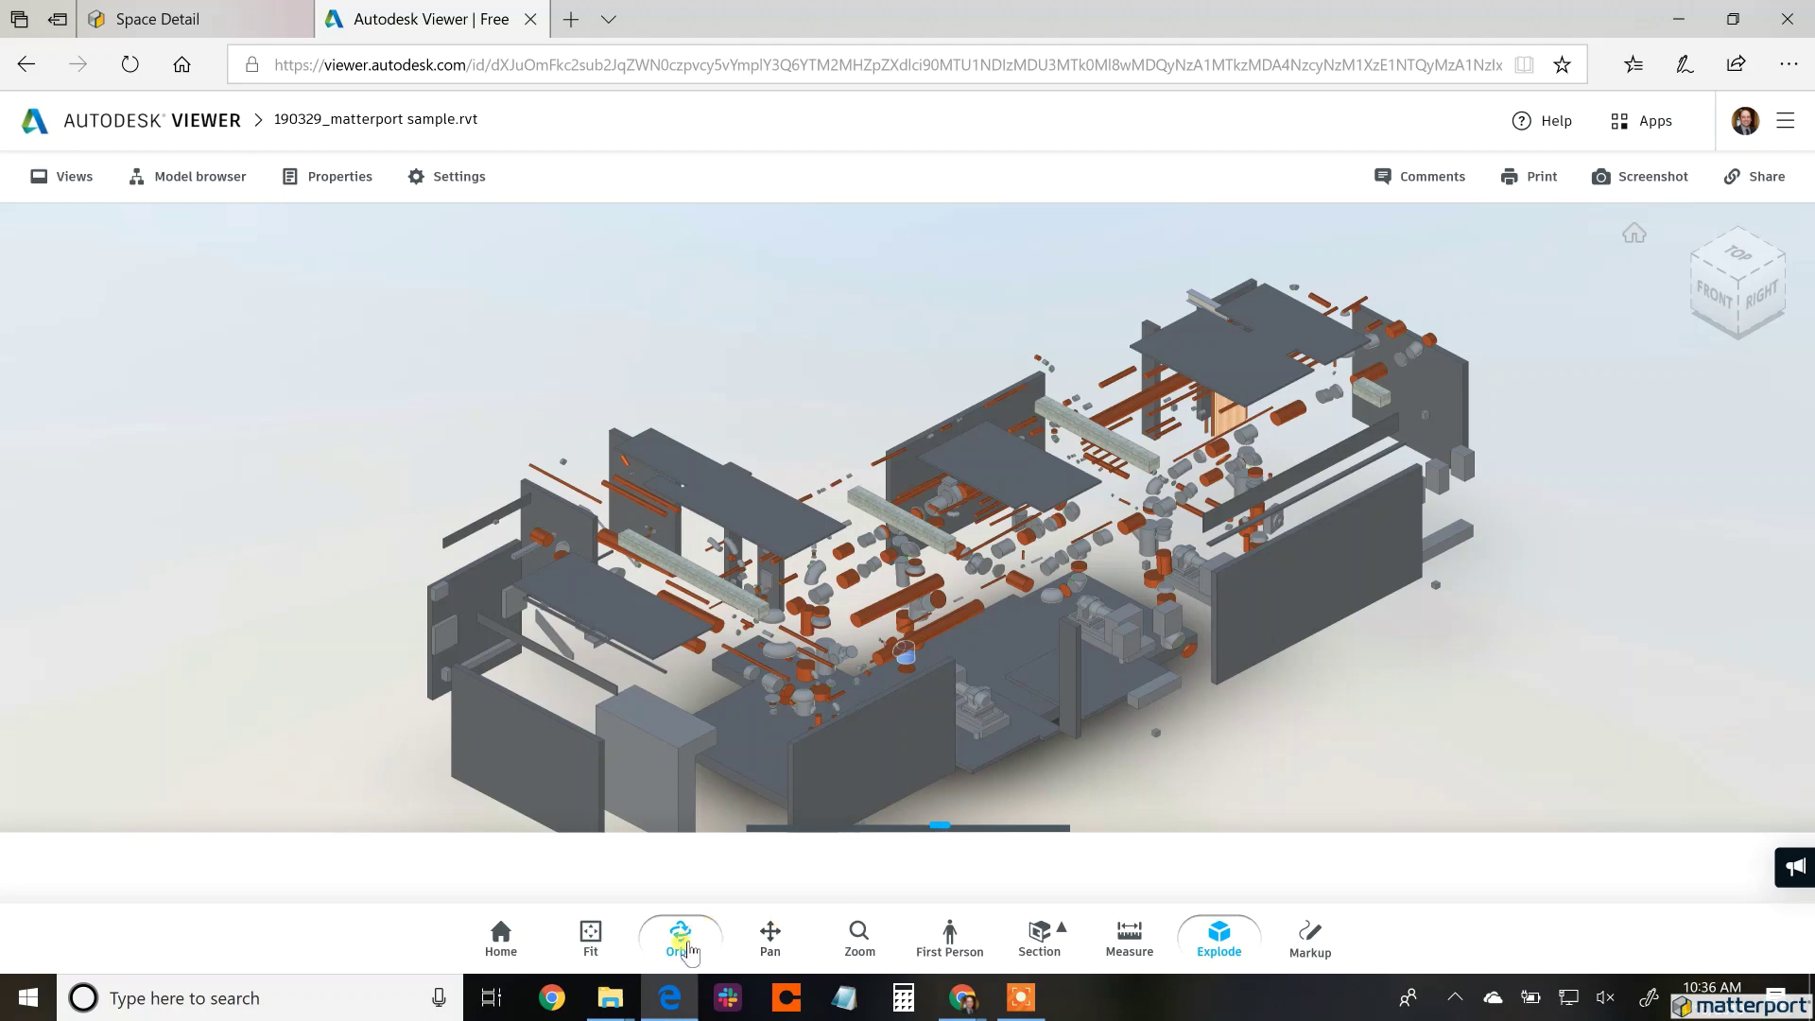
drag(869, 460, 786, 381)
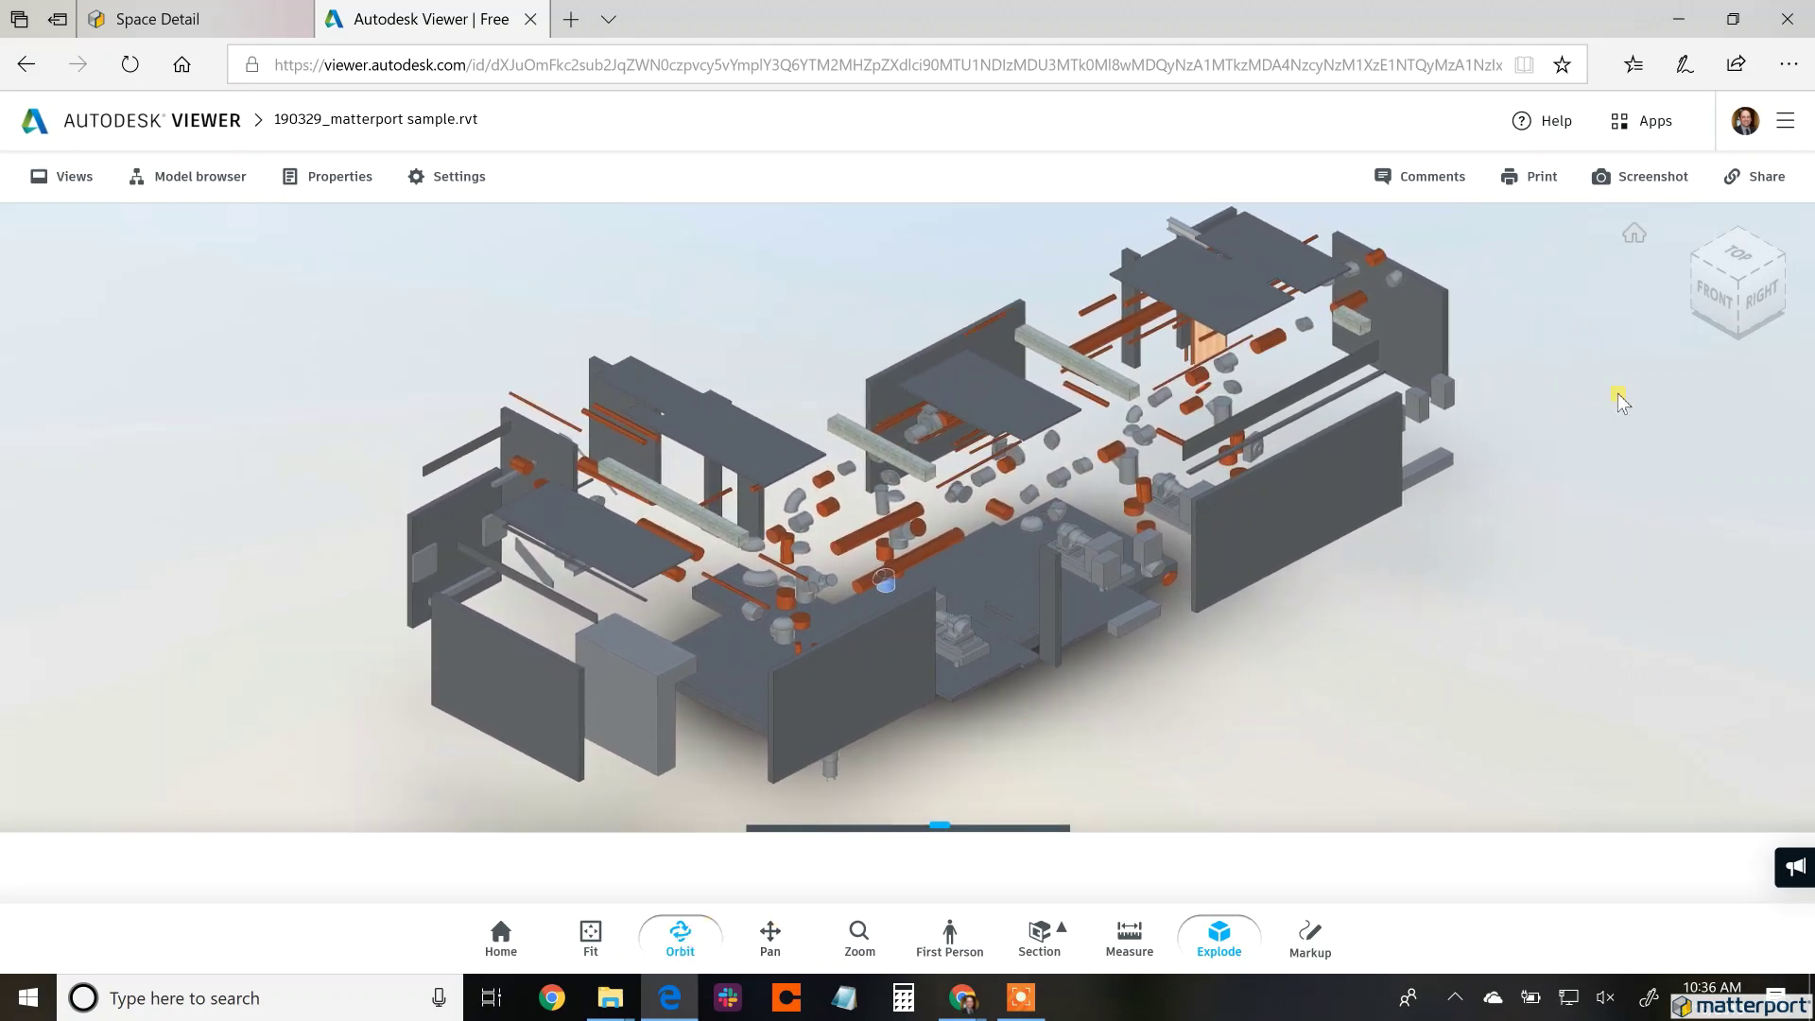
click(1698, 268)
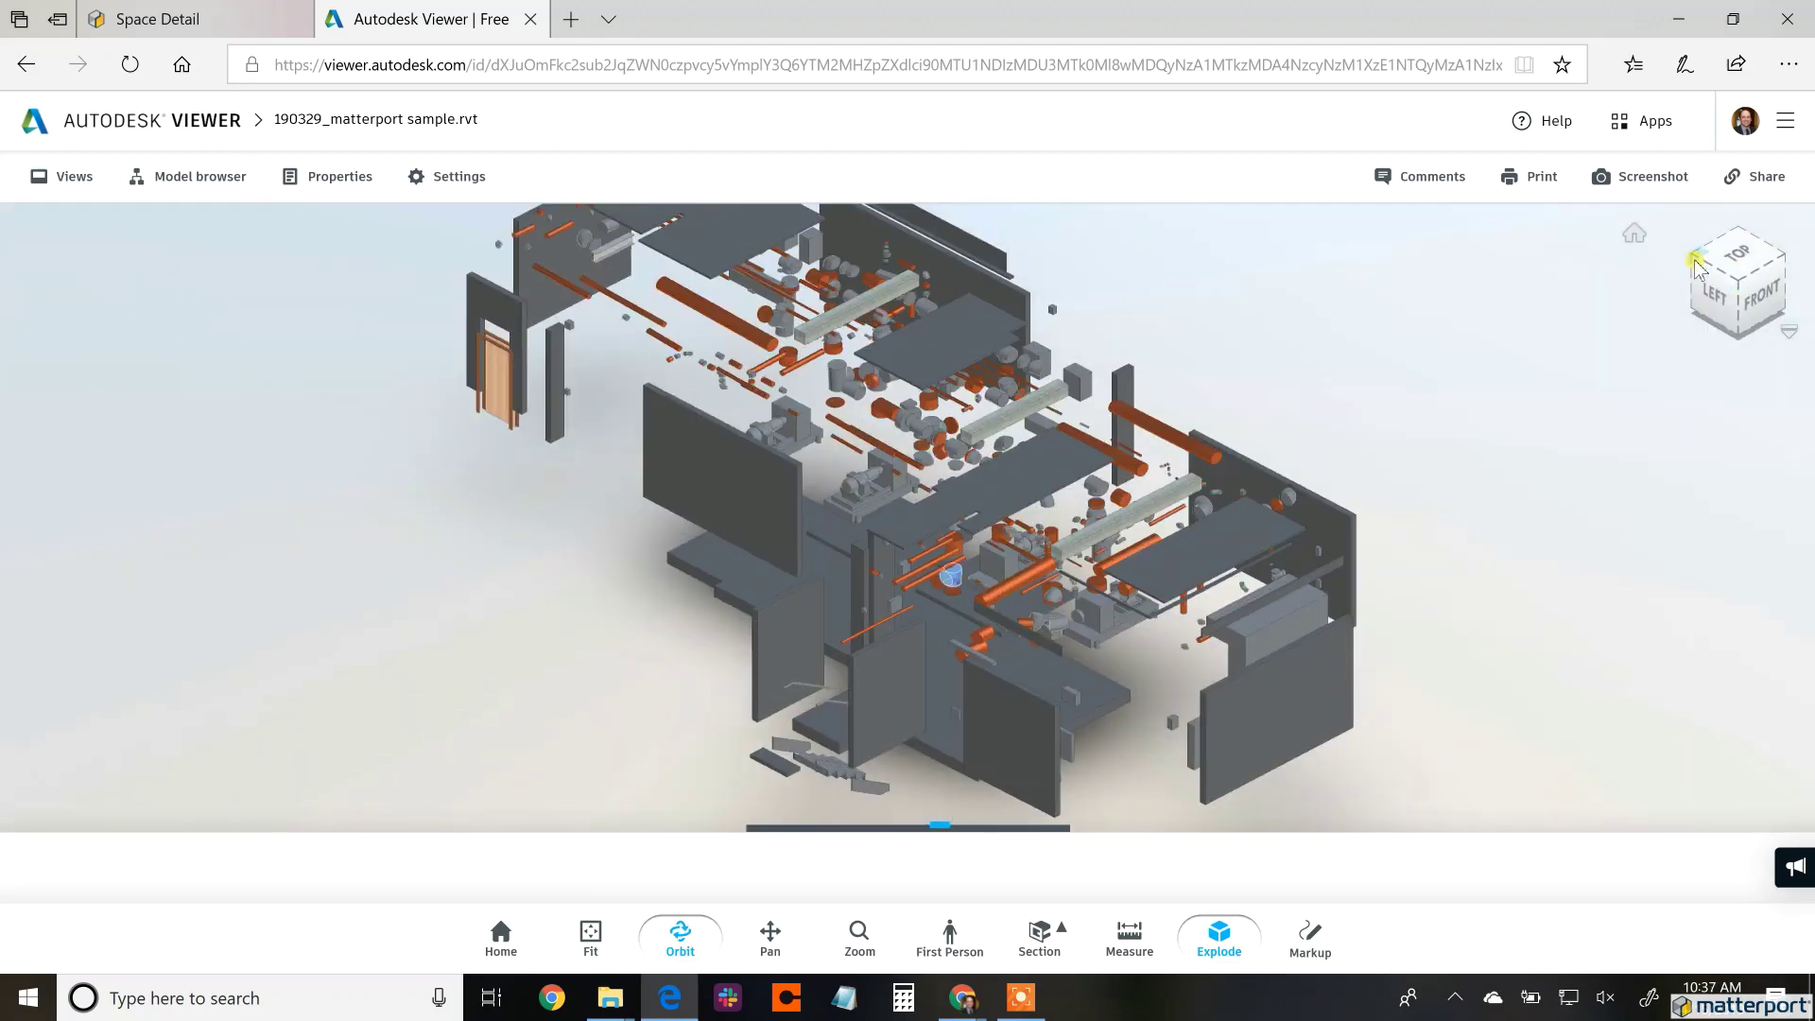
click(1715, 300)
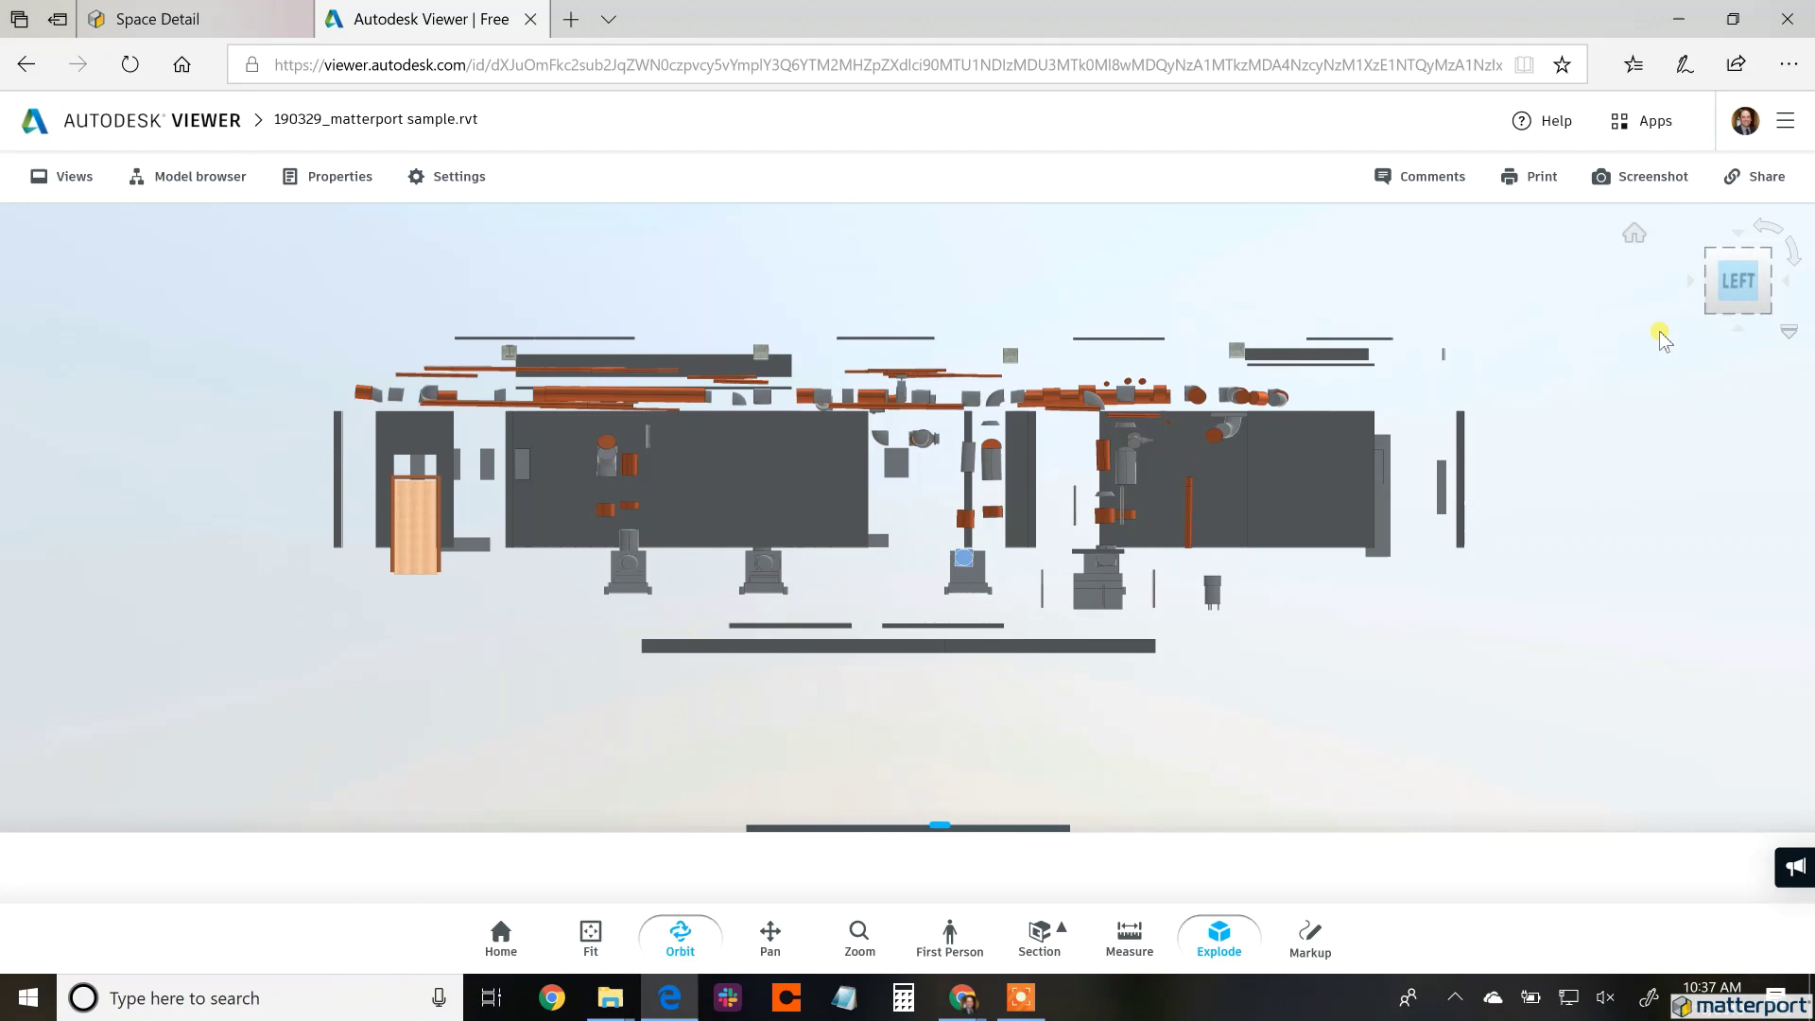
scroll(1026, 629, down, 1)
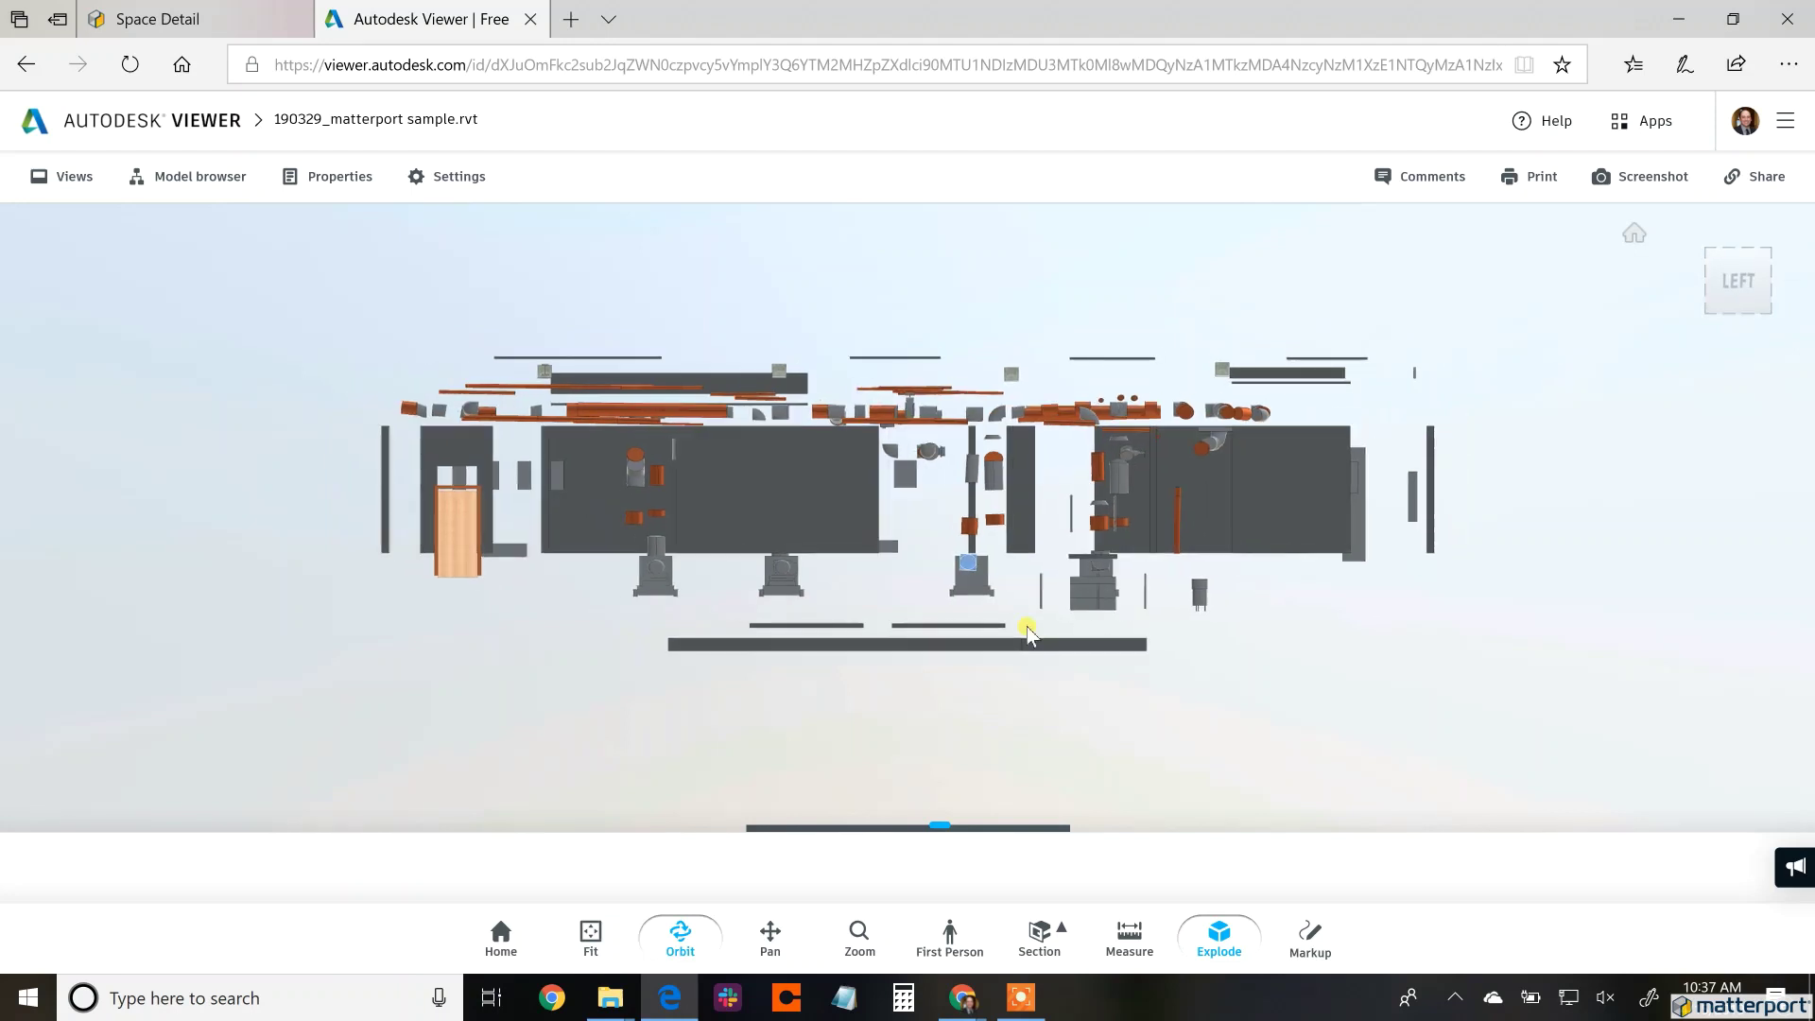
scroll(1028, 629, up, 5)
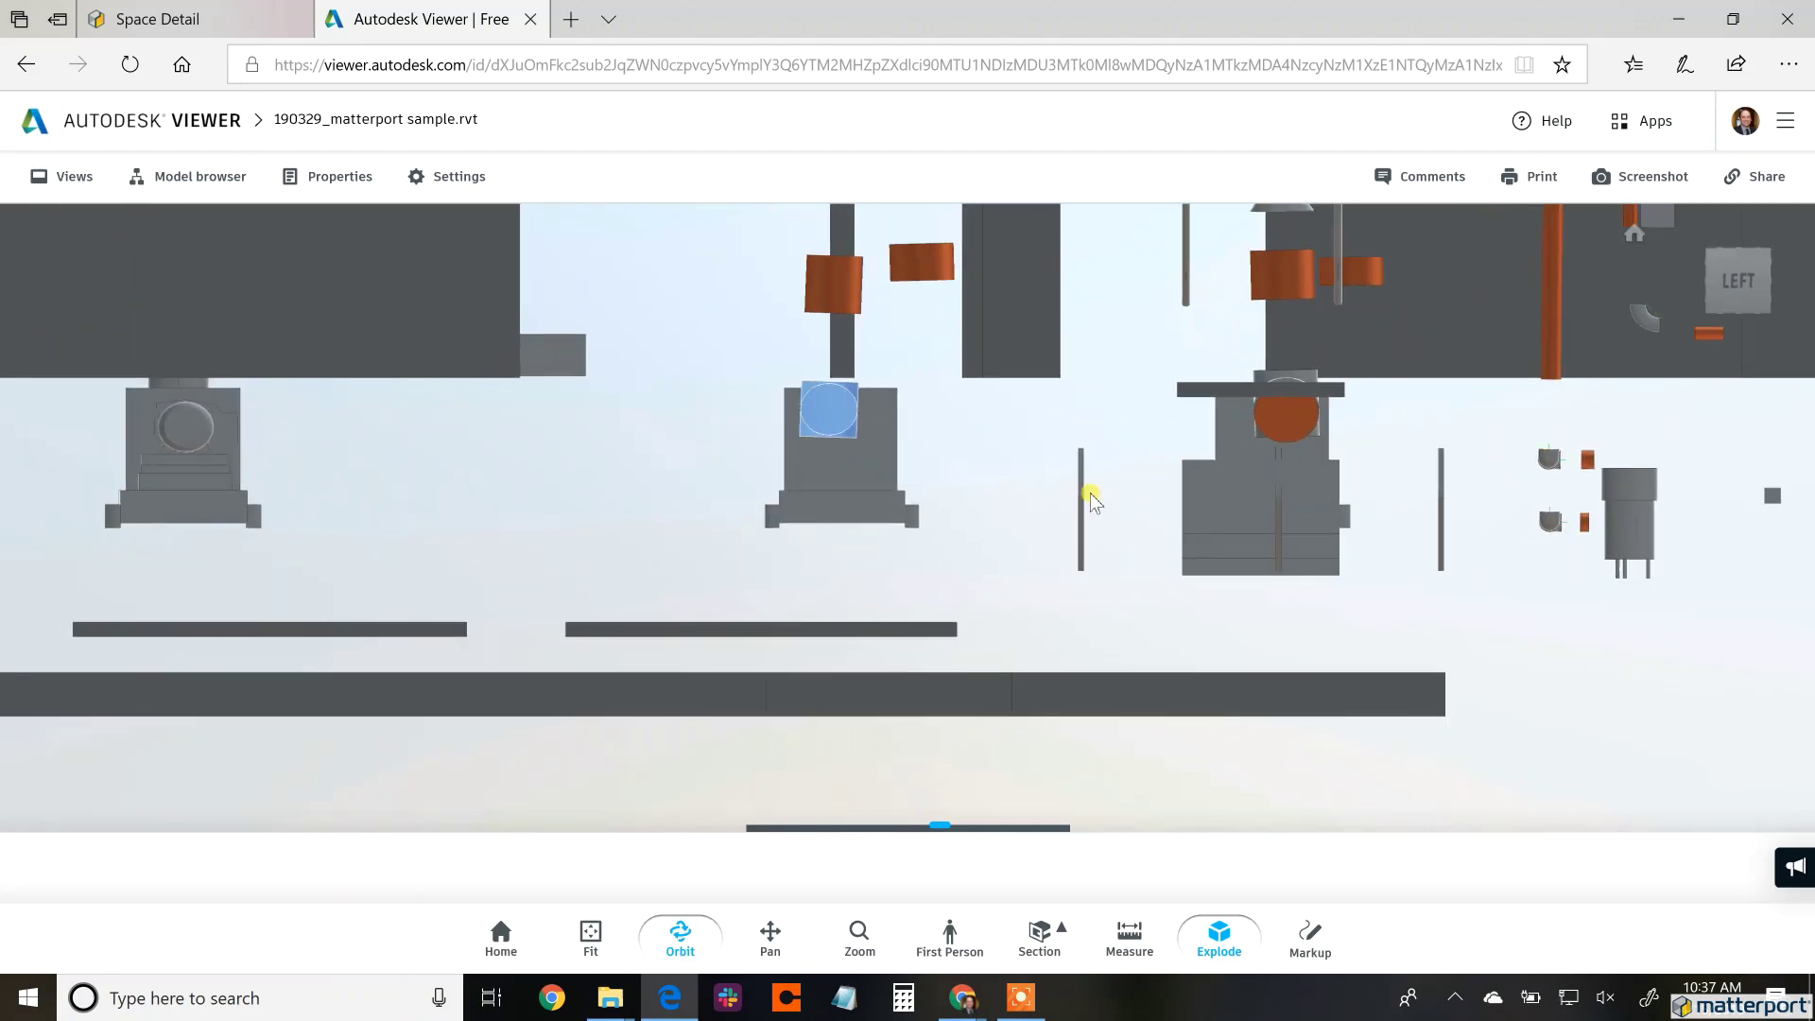